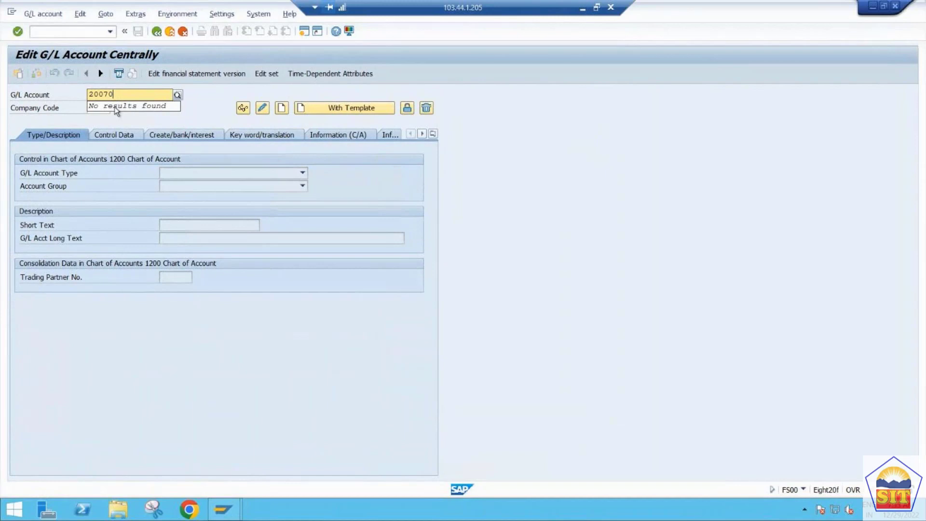
Start creating G/L account 200701 in company code 1200 and set its account type to C Cash Account.
{"action": "left_click", "coordinate": [282, 109]}
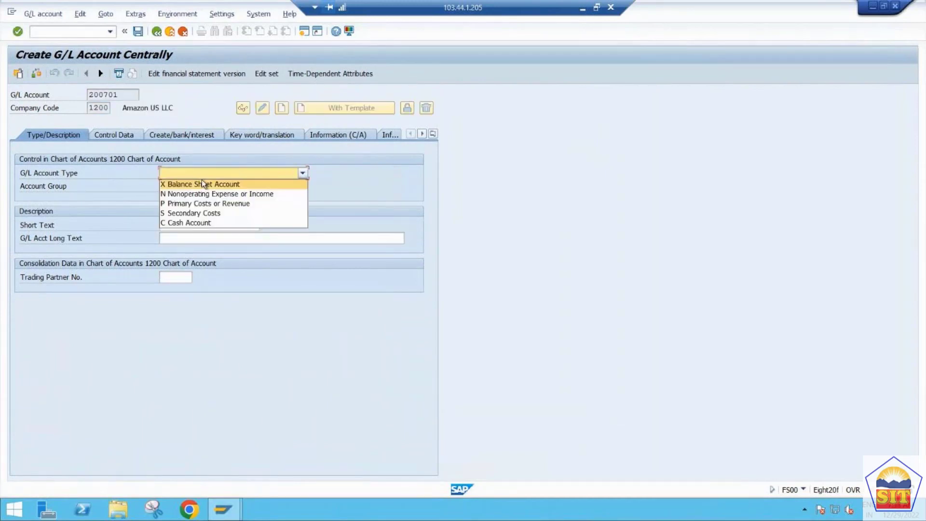
{"action": "left_click", "coordinate": [205, 222]}
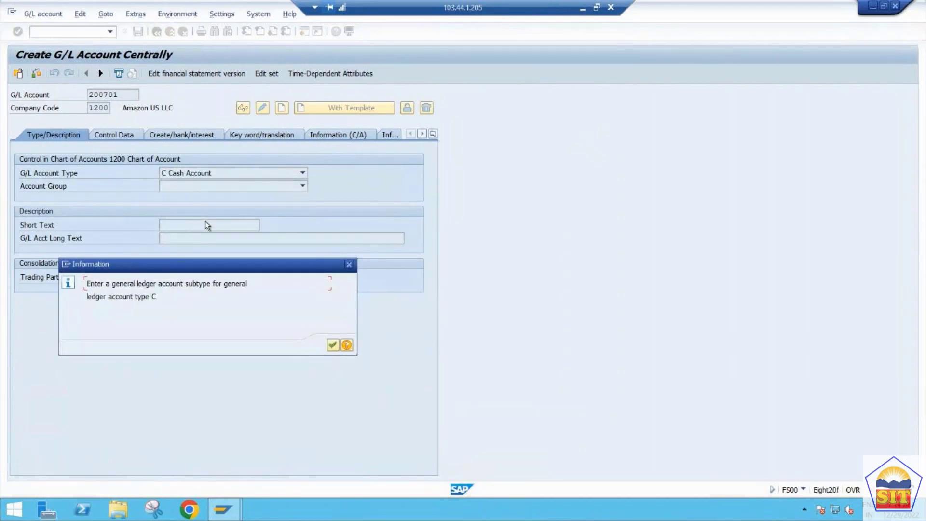
{"action": "left_click", "coordinate": [331, 346]}
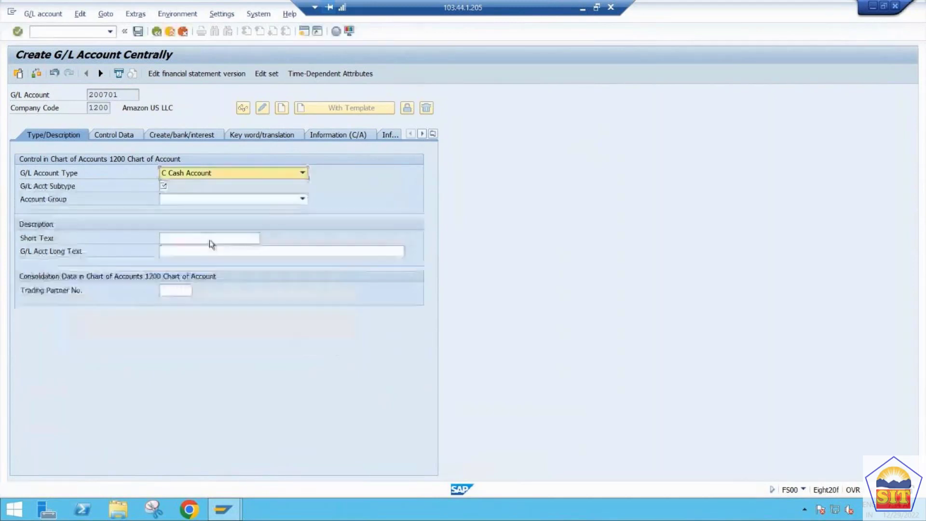
Set the G/L account subtype to B Bank Reconciliation Account and the account group to LIQD Liquidity A/c Group.
{"action": "left_click", "coordinate": [163, 185]}
{"action": "left_click", "coordinate": [172, 186]}
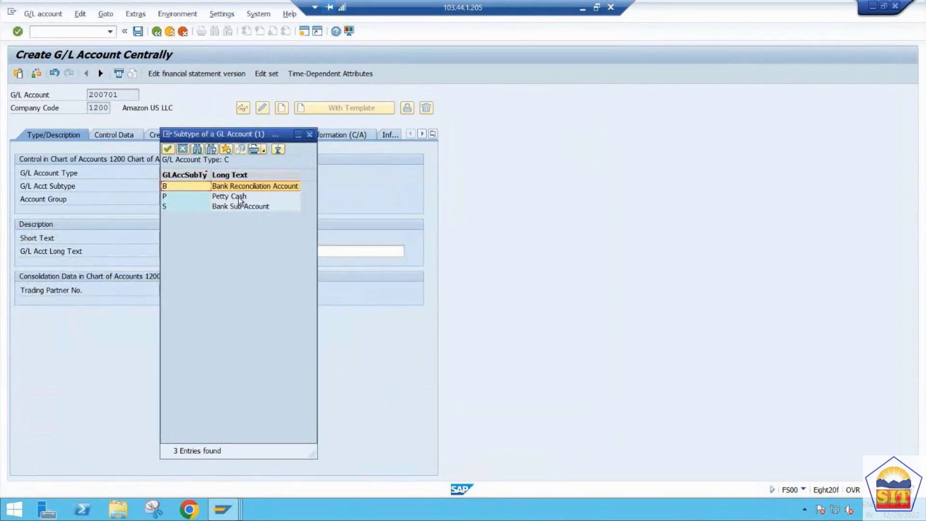
{"action": "left_click_drag", "start_coordinate": [236, 132], "coordinate": [467, 138]}
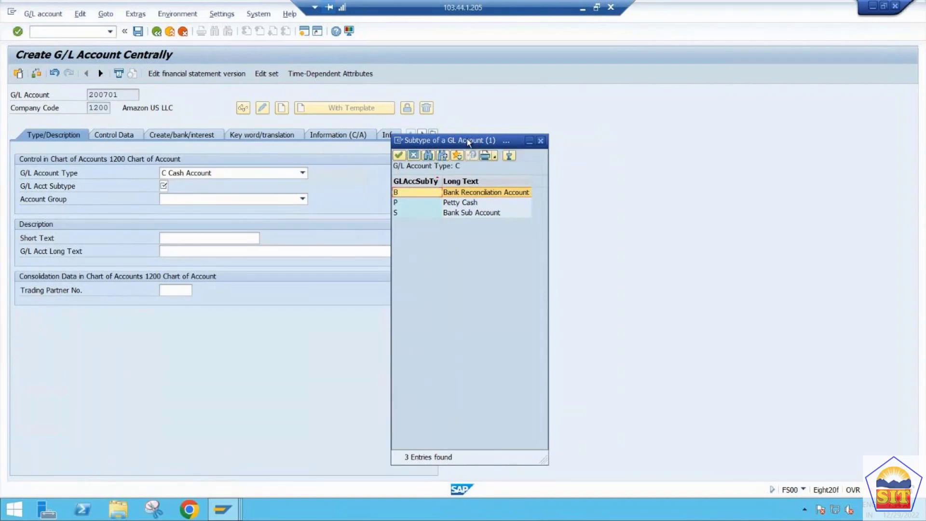
{"action": "left_click", "coordinate": [459, 213]}
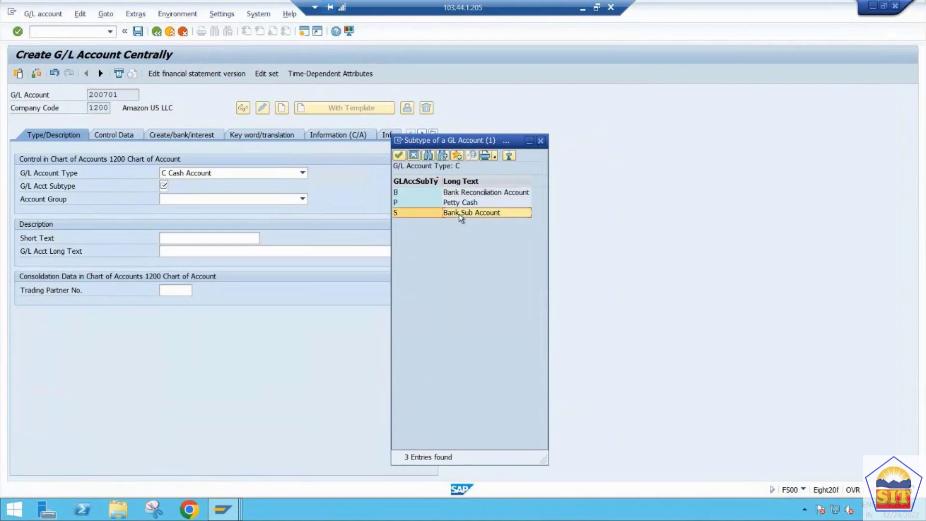
{"action": "double_click", "coordinate": [430, 216]}
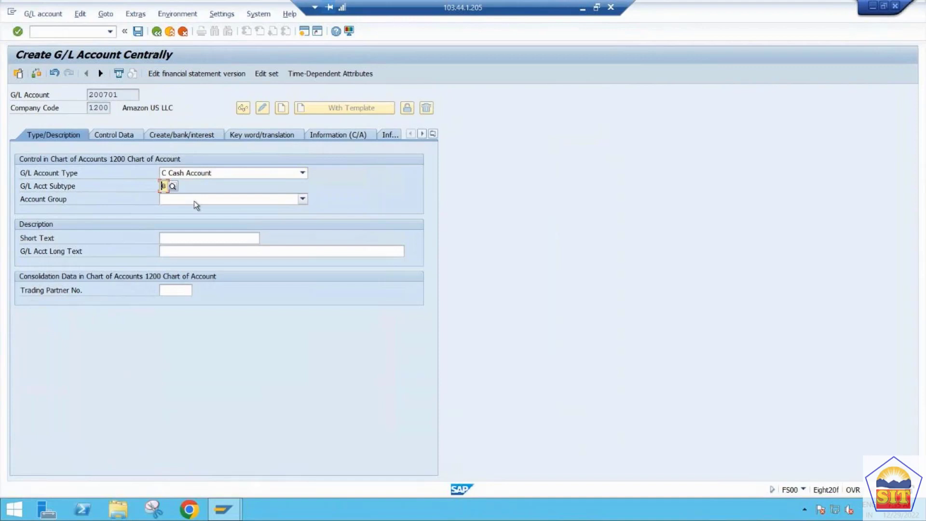
{"action": "left_click", "coordinate": [194, 200]}
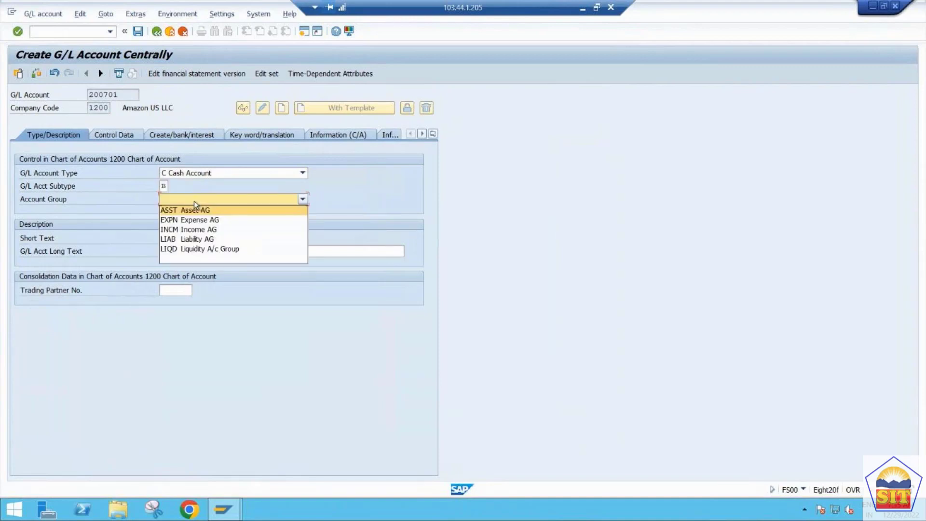
{"action": "left_click", "coordinate": [202, 250]}
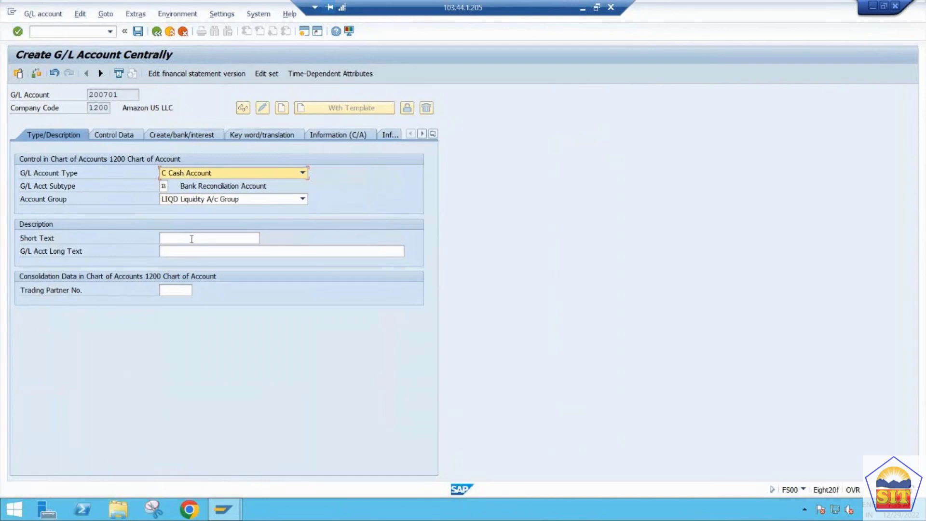
Enter "Main Bank A/c" as both the short text and the long text of the G/L account.
{"action": "left_click", "coordinate": [191, 238]}
{"action": "type", "text": "Main Bank A/c"}
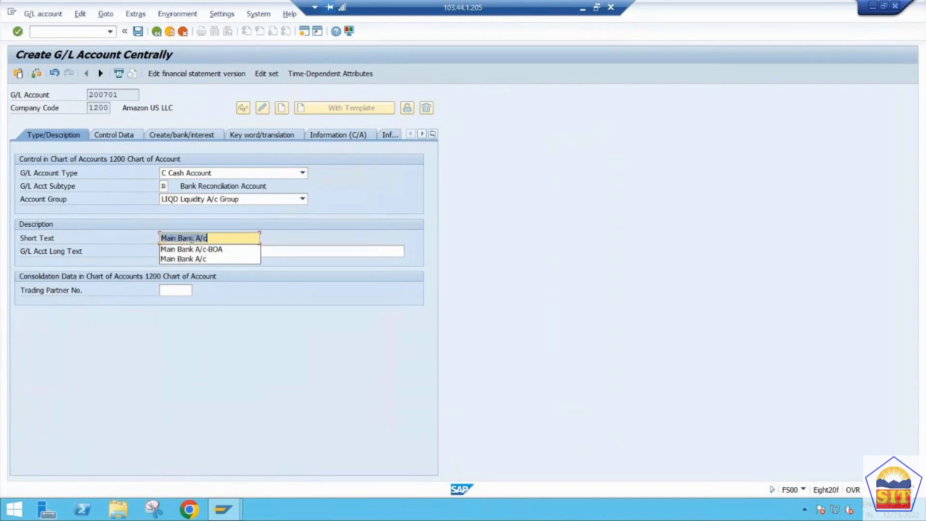
{"action": "key", "text": "Tab"}
{"action": "type", "text": "Main Bank A/c"}
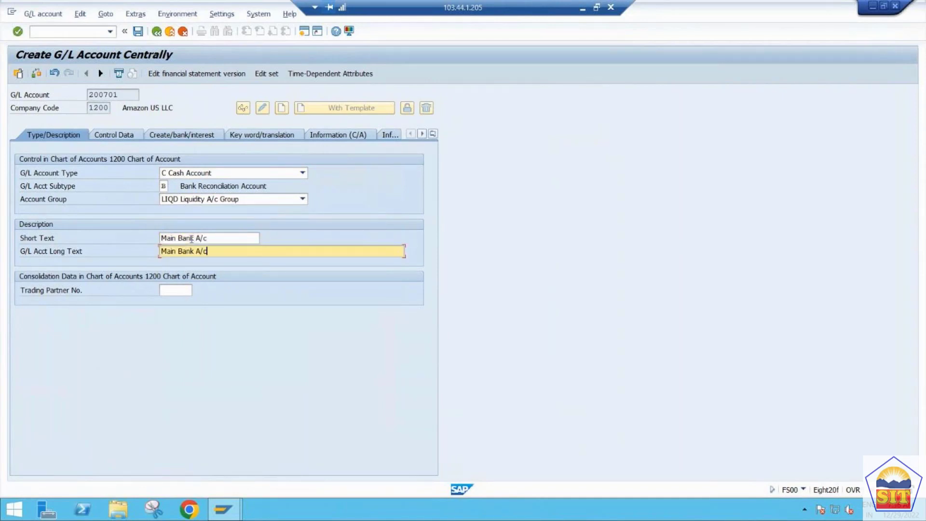
Set the sort key to 001 in the control data of the new G/L account.
{"action": "left_click", "coordinate": [122, 135]}
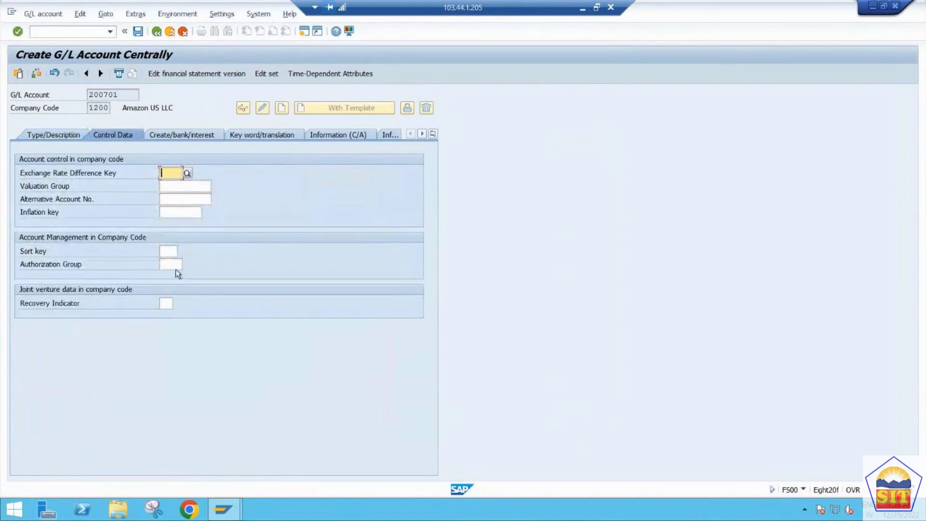
{"action": "left_click", "coordinate": [164, 251]}
{"action": "type", "text": "001"}
{"action": "key", "text": "Return"}
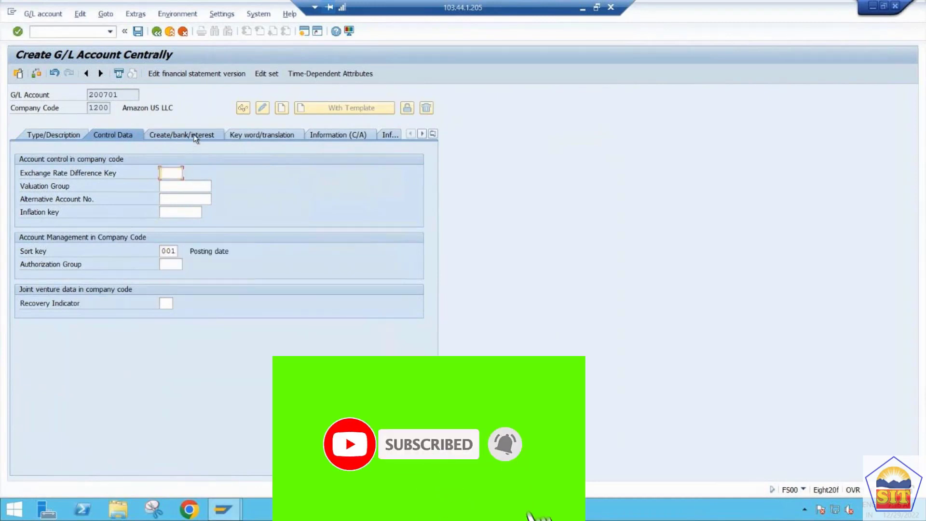
Assign field status group YB05 for bank accounts and mark the G/L account as relevant to cash flow.
{"action": "left_click", "coordinate": [202, 250]}
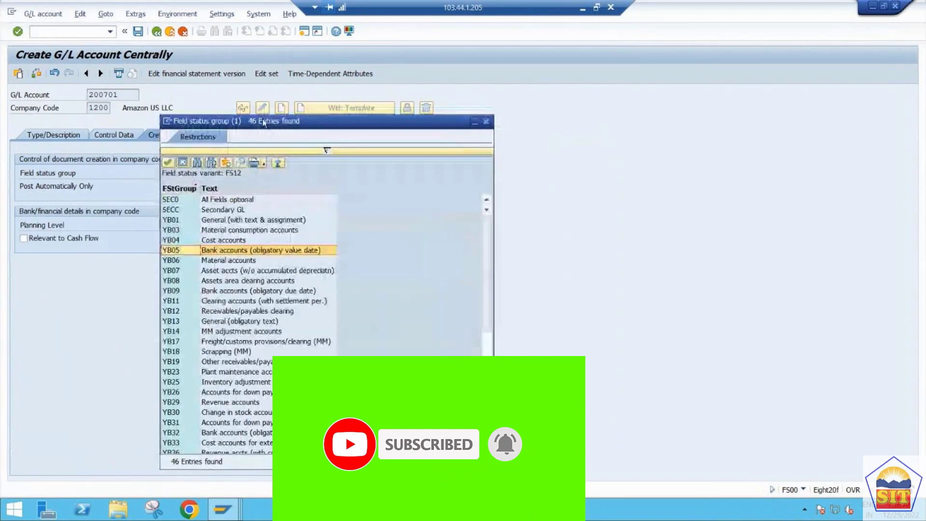
{"action": "left_click_drag", "start_coordinate": [262, 120], "coordinate": [362, 112]}
{"action": "key", "text": "Return"}
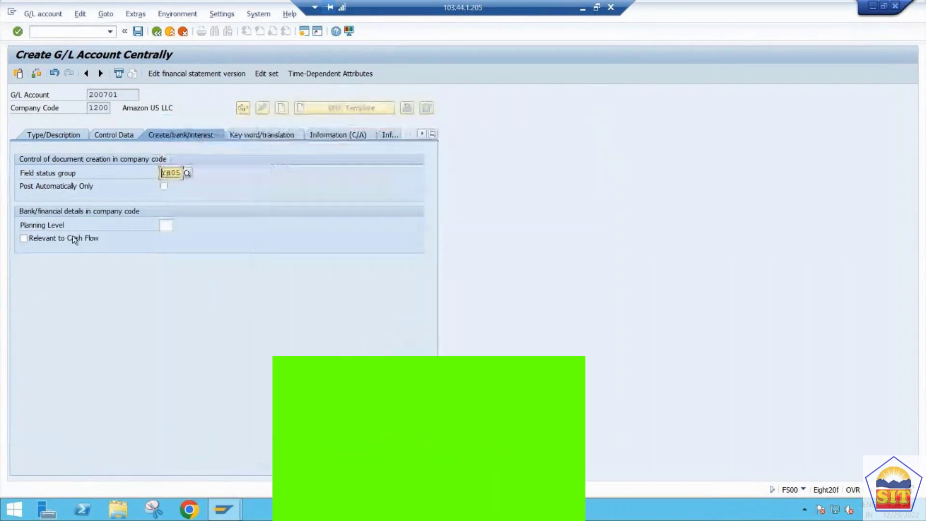
{"action": "left_click", "coordinate": [52, 242]}
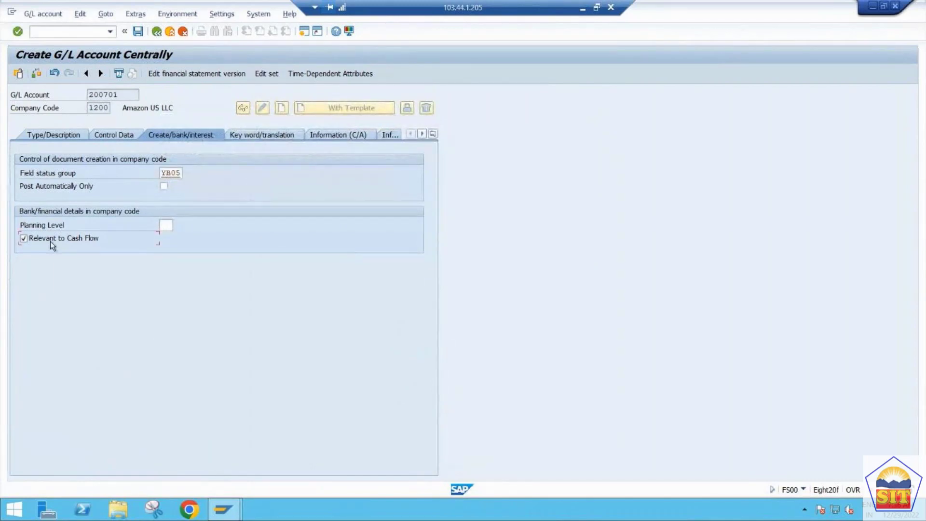
{"action": "key", "text": "Return"}
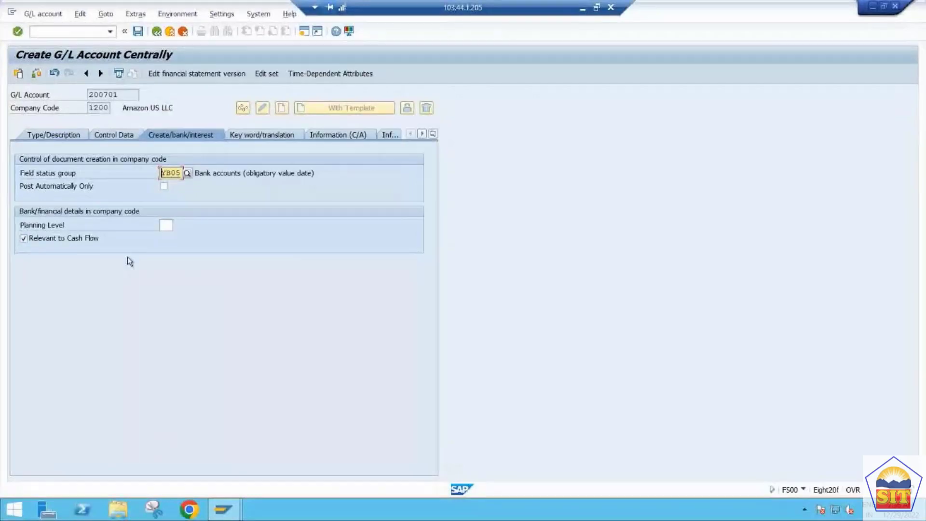
Save the main bank G/L account and restart central G/L account maintenance with transaction FS00.
{"action": "key", "text": "ctrl+s"}
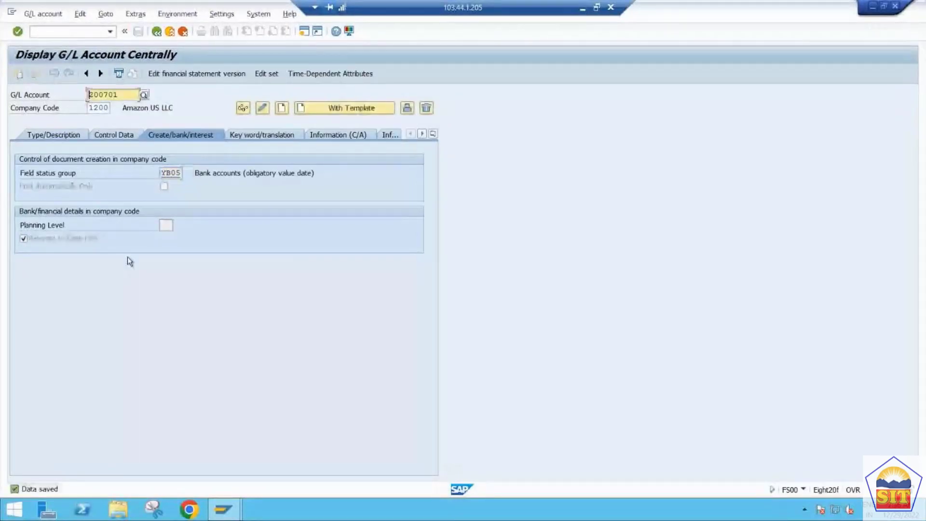
{"action": "left_click", "coordinate": [156, 32]}
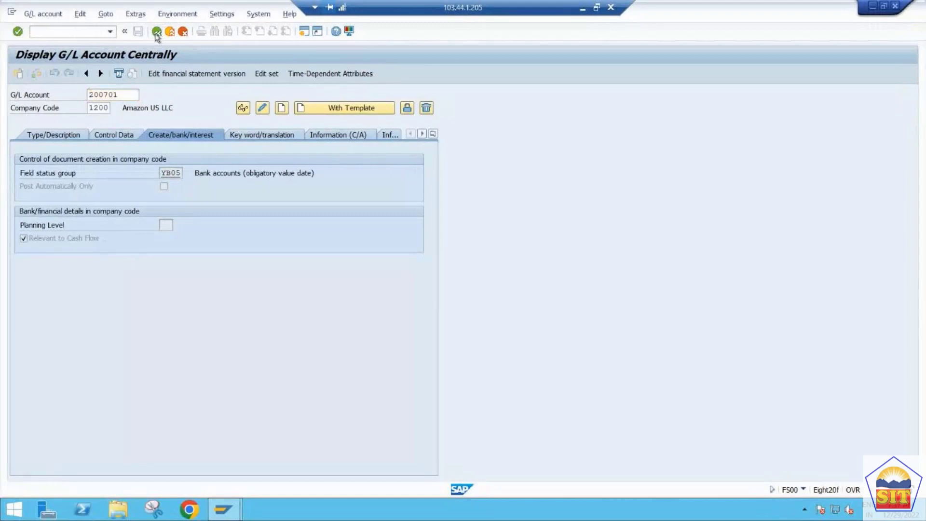
{"action": "type", "text": "fs"}
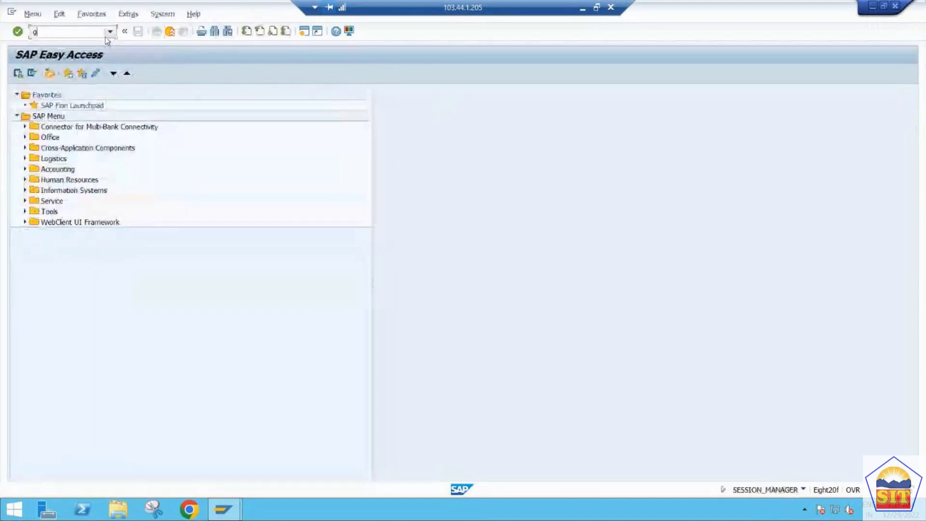
{"action": "type", "text": "00"}
{"action": "key", "text": "Return"}
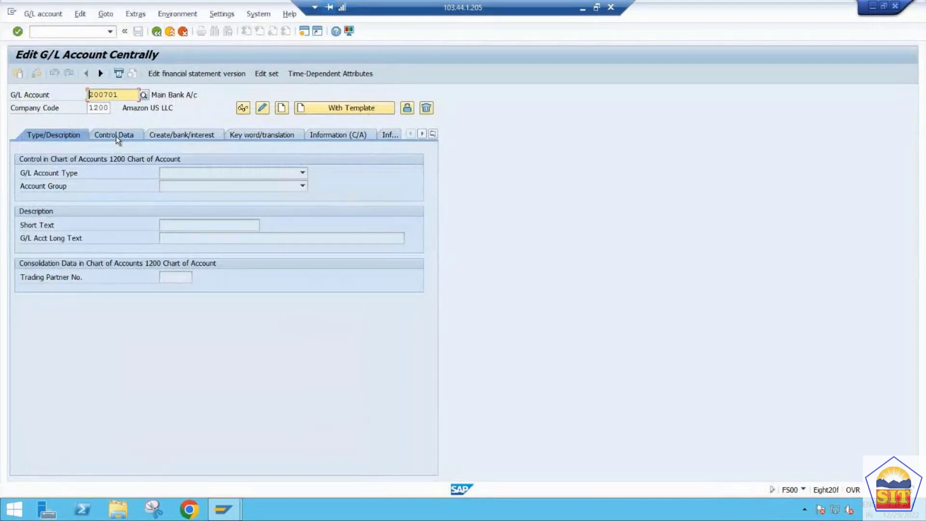
Change the G/L account number to 200702 and start creating this new account in company code 1200.
{"action": "key", "text": "Right"}
{"action": "key", "text": "Right"}
{"action": "key", "text": "Right"}
{"action": "key", "text": "Right"}
{"action": "key", "text": "Right"}
{"action": "key", "text": "Right"}
{"action": "key", "text": "BackSpace"}
{"action": "type", "text": "2"}
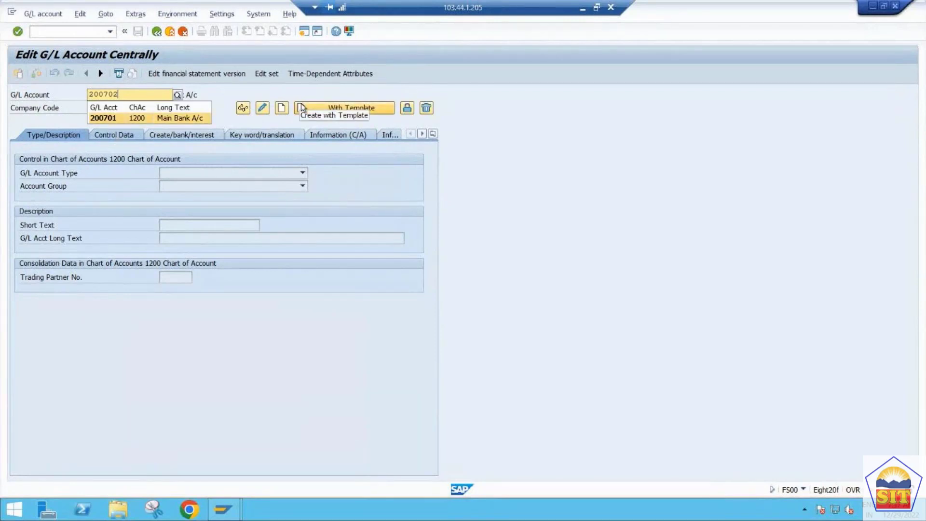
{"action": "left_click", "coordinate": [282, 108]}
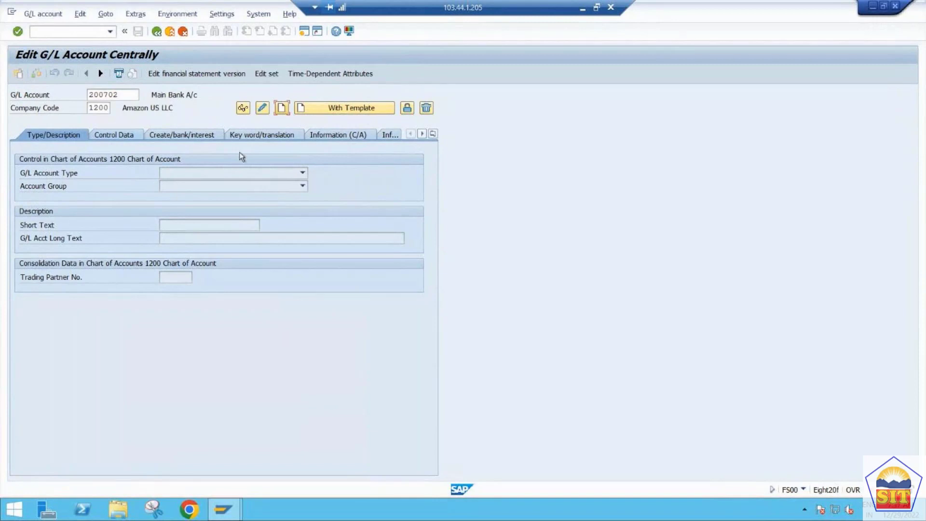
{"action": "left_click", "coordinate": [282, 107]}
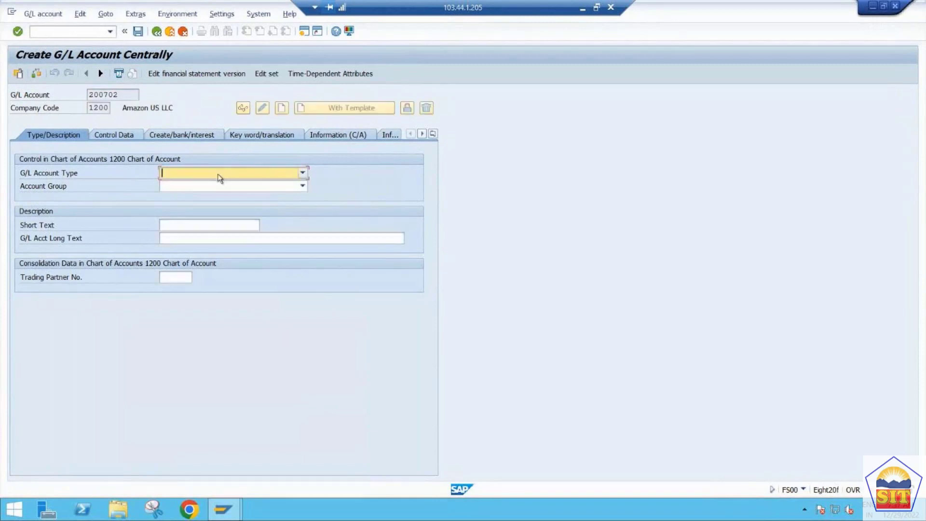
Set the account type to C Cash Account and the subtype to S Bank Sub Account.
{"action": "left_click", "coordinate": [218, 174]}
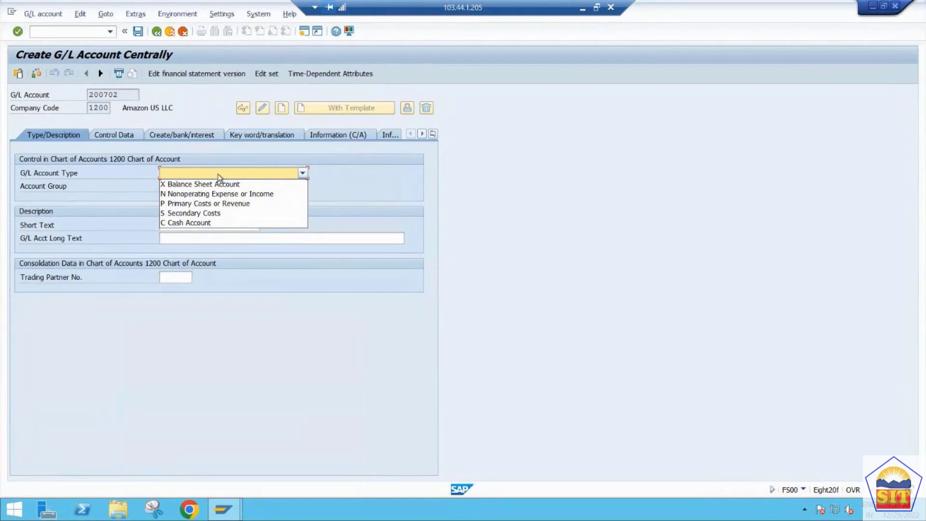
{"action": "left_click", "coordinate": [203, 223]}
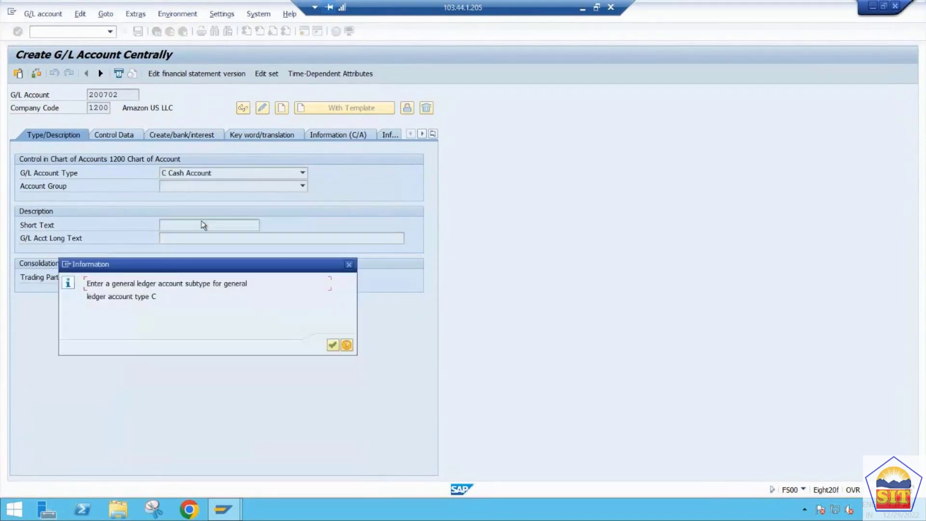
{"action": "key", "text": "Return"}
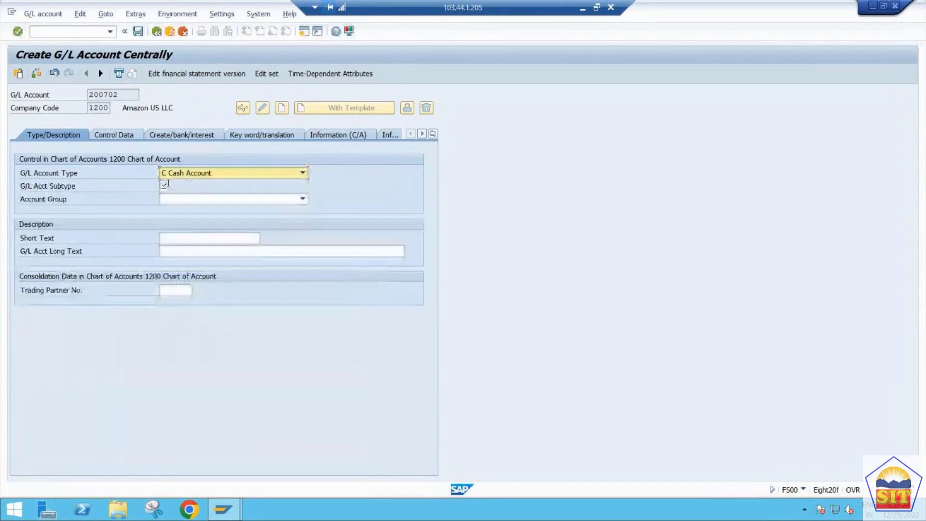
{"action": "left_click", "coordinate": [168, 185]}
{"action": "left_click", "coordinate": [172, 186]}
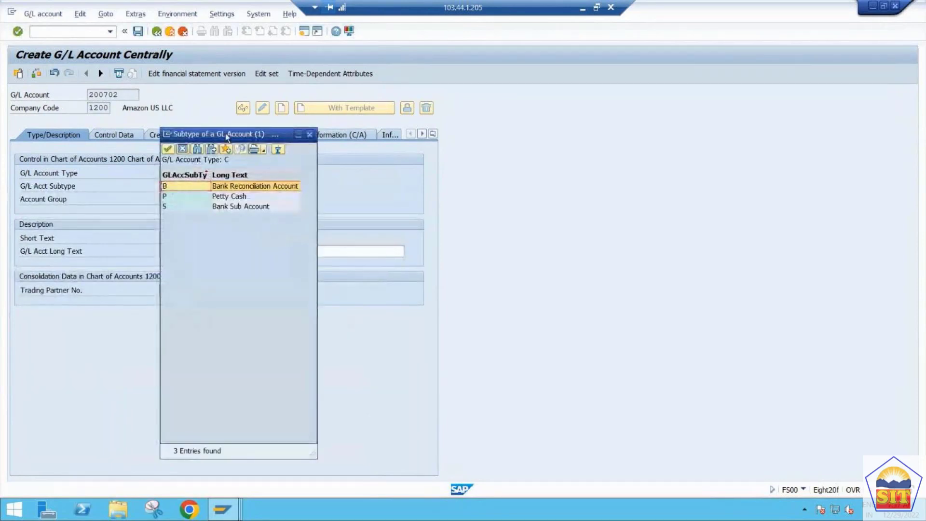
{"action": "left_click_drag", "start_coordinate": [227, 136], "coordinate": [370, 143]}
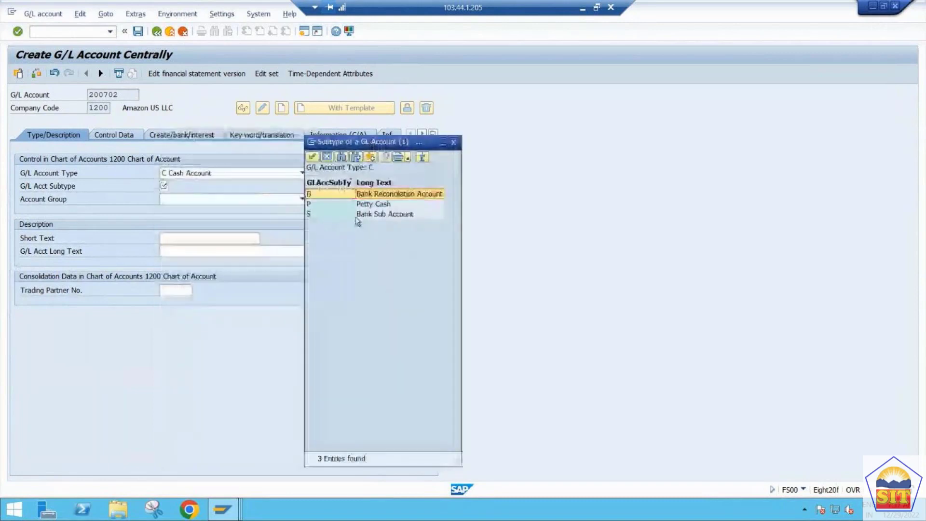
{"action": "double_click", "coordinate": [374, 216]}
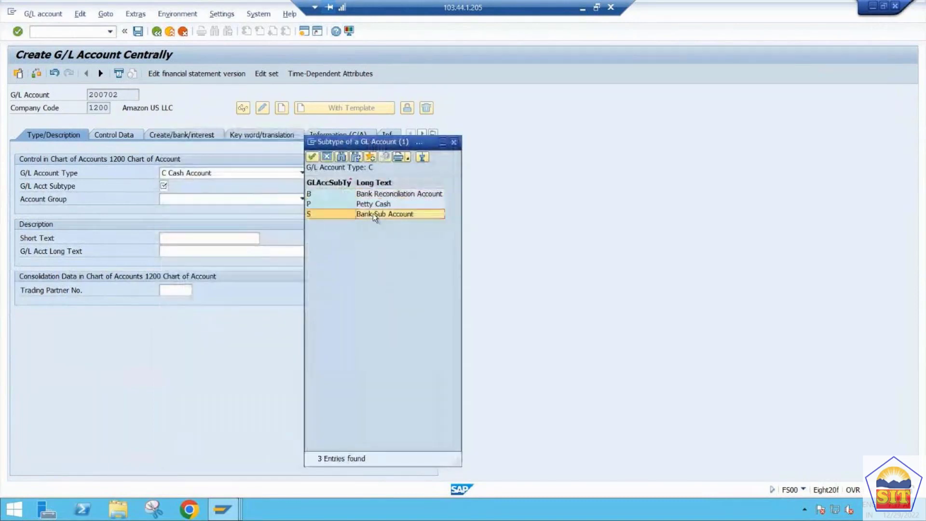
Assign the account group LIQD Liquidity A/c Group to the bank sub account.
{"action": "left_click", "coordinate": [226, 202]}
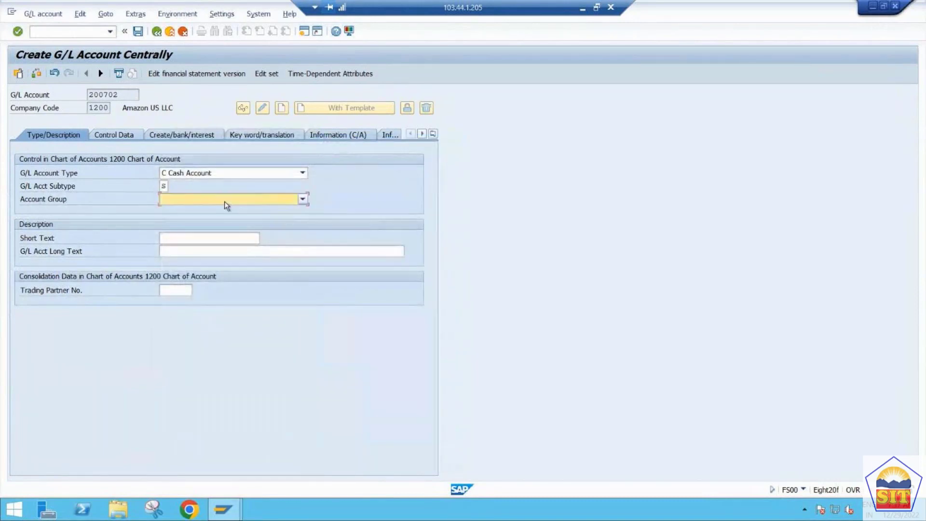
{"action": "left_click", "coordinate": [206, 249]}
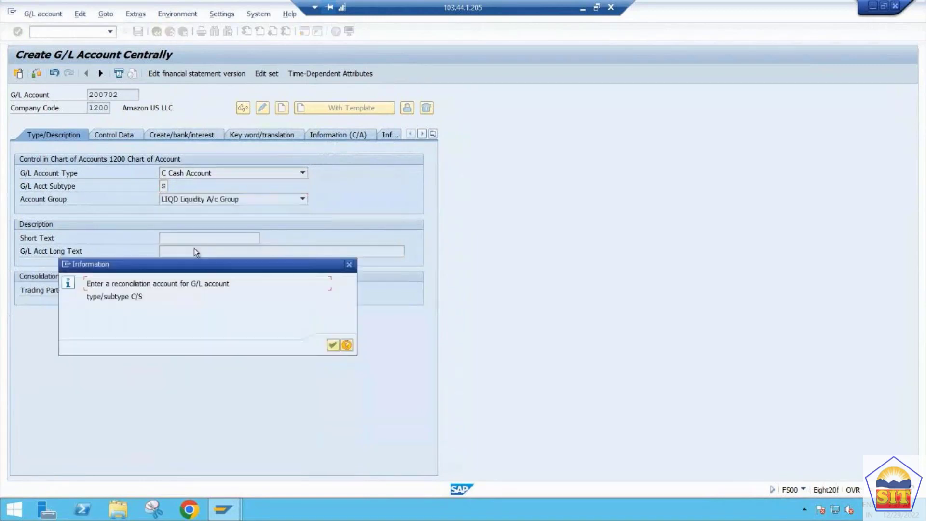
{"action": "key", "text": "Return"}
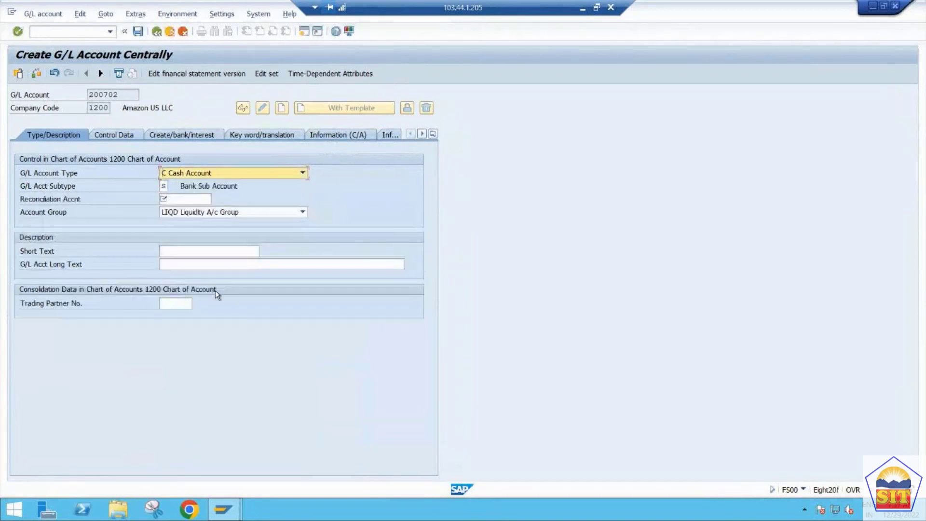
{"action": "left_click", "coordinate": [193, 251]}
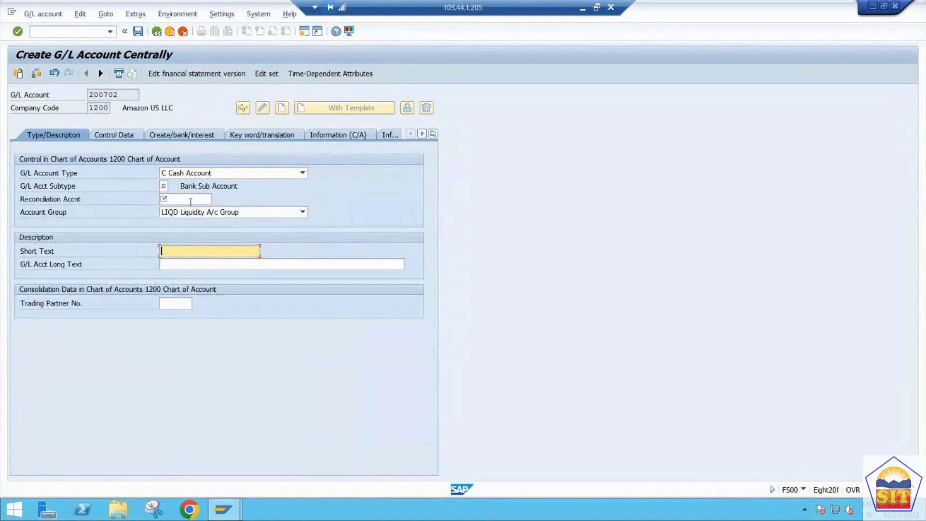
{"action": "left_click", "coordinate": [182, 186]}
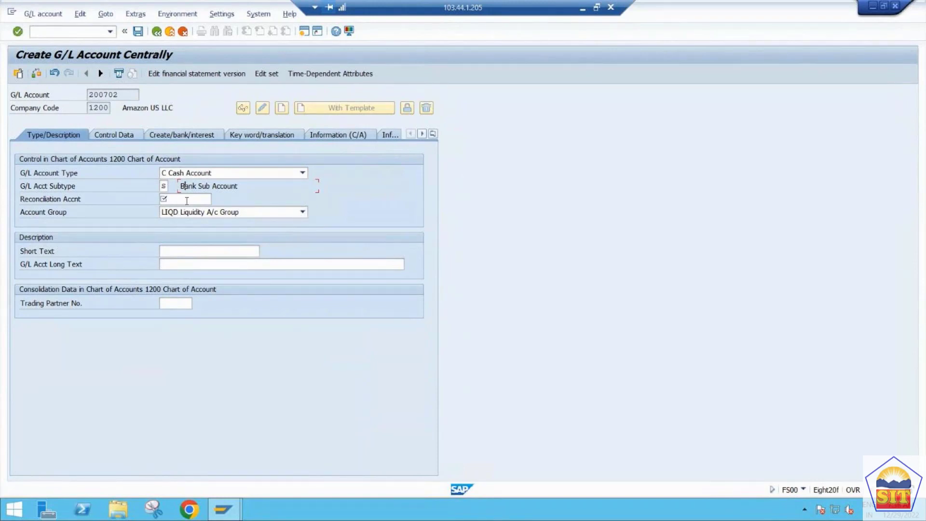
Assign main bank account 200701 as the reconciliation account of the bank sub account.
{"action": "left_click", "coordinate": [187, 199]}
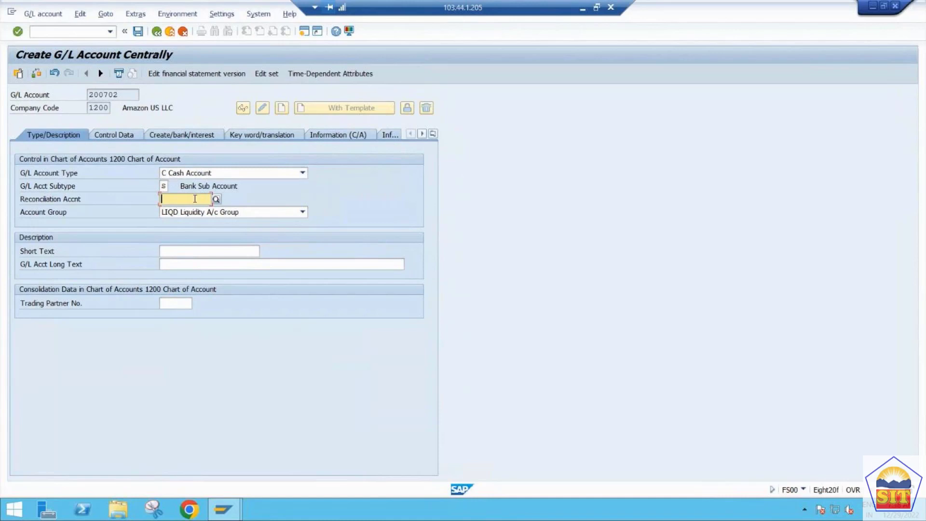
{"action": "left_click", "coordinate": [216, 200]}
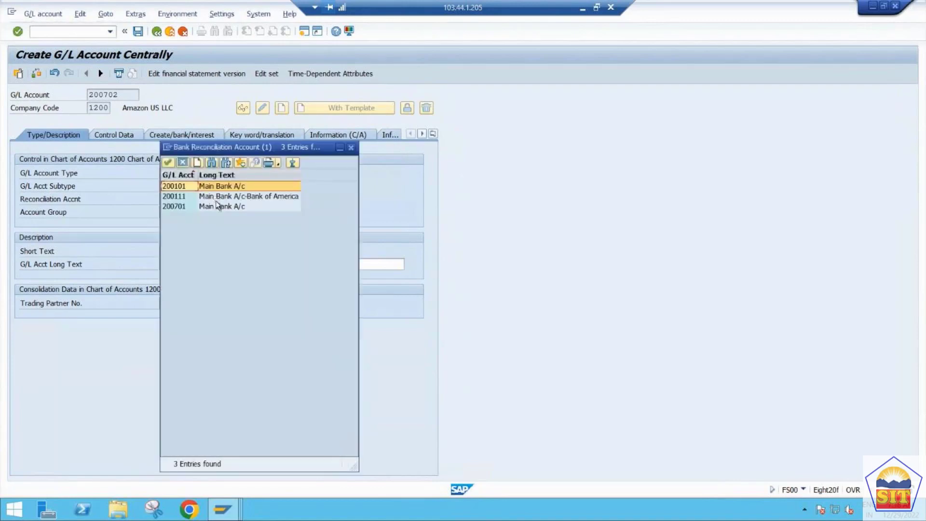
{"action": "double_click", "coordinate": [211, 209]}
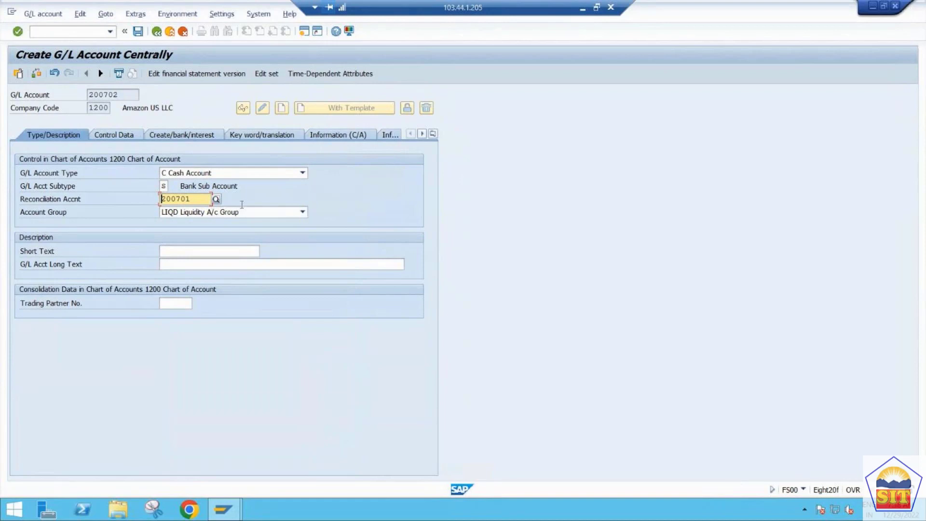
Enter "Incoming Clrng A/c" as both the short text and the G/L account long text.
{"action": "left_click", "coordinate": [201, 251]}
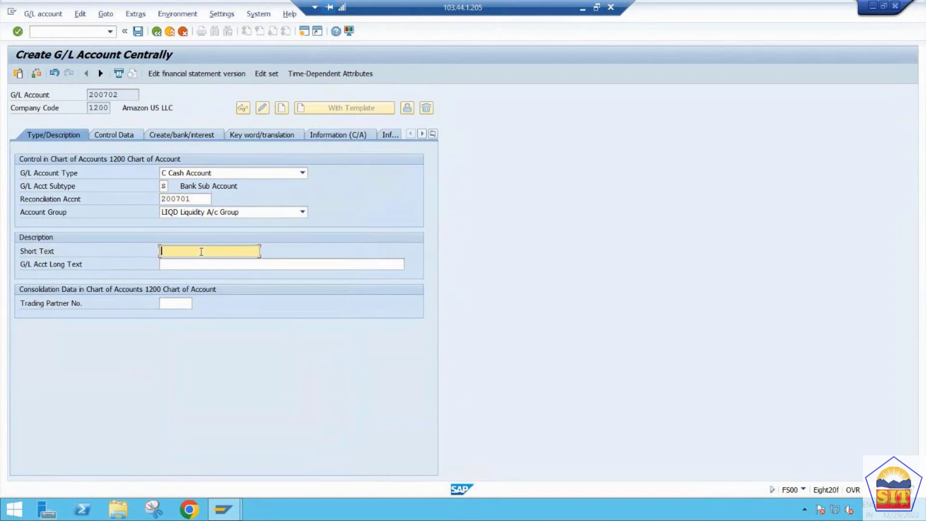
{"action": "type", "text": "Inco"}
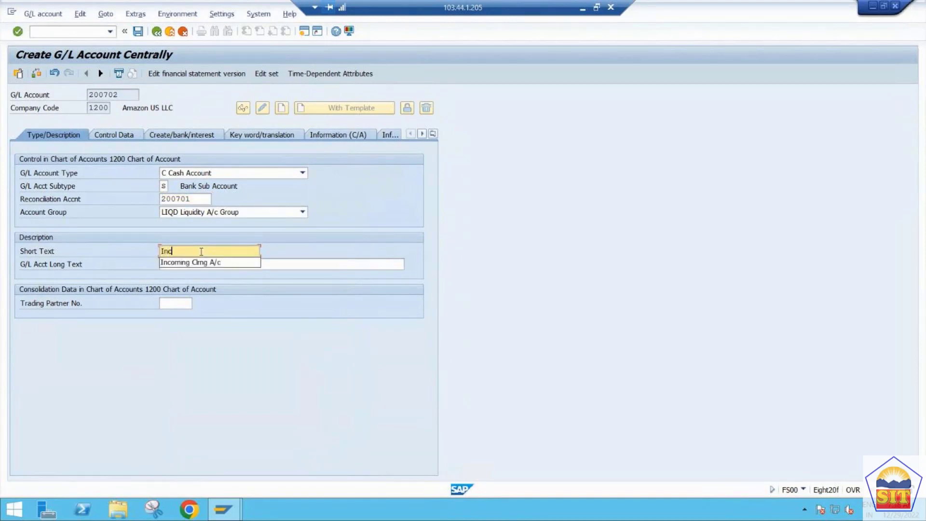
{"action": "key", "text": "Down"}
{"action": "key", "text": "Tab"}
{"action": "type", "text": "I"}
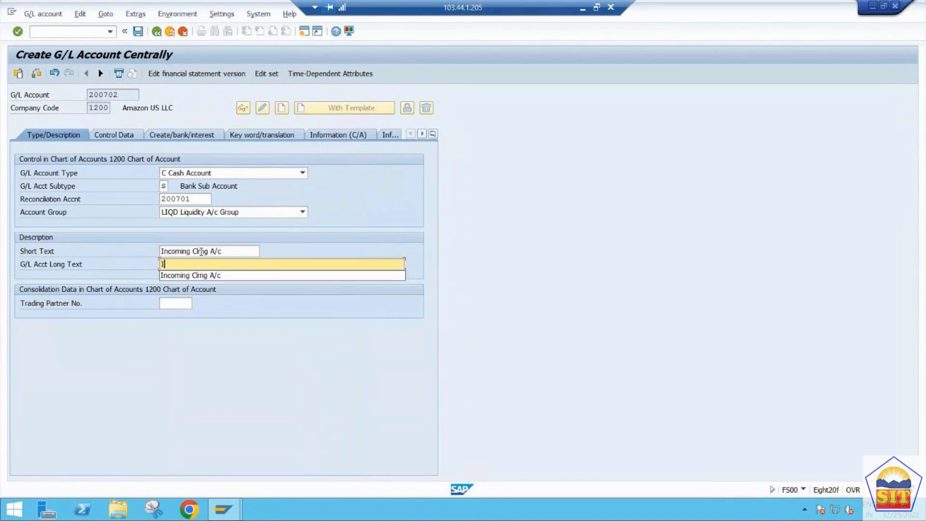
{"action": "type", "text": "n"}
{"action": "key", "text": "Down"}
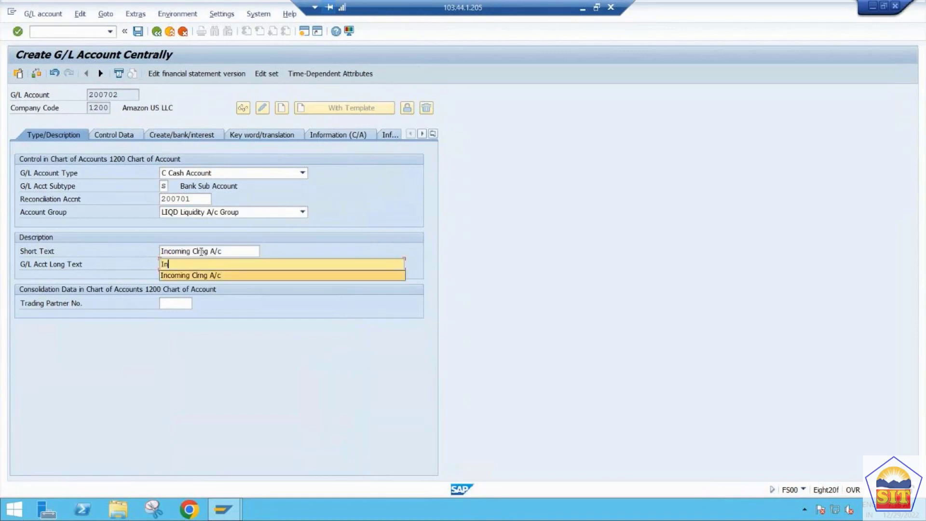
{"action": "key", "text": "Tab"}
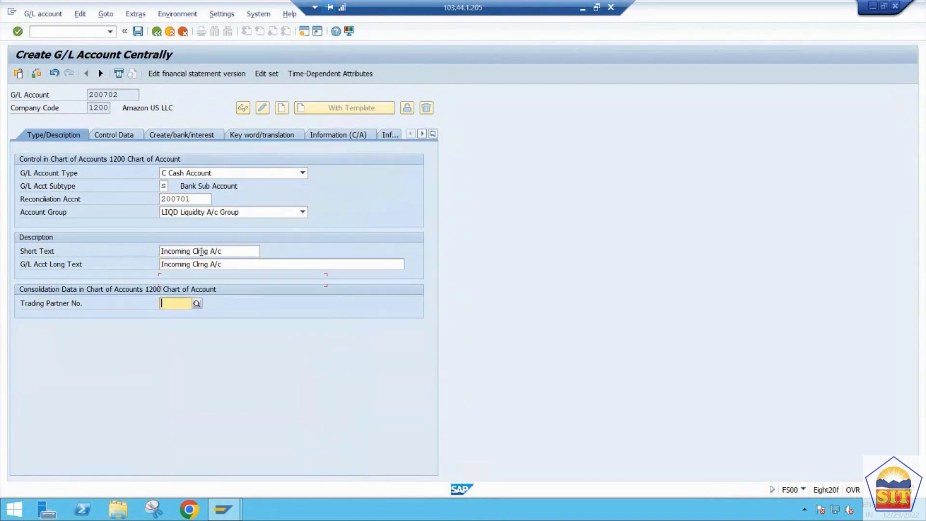
Activate open item management in the account's control data and set the sort key to 001.
{"action": "left_click", "coordinate": [130, 136]}
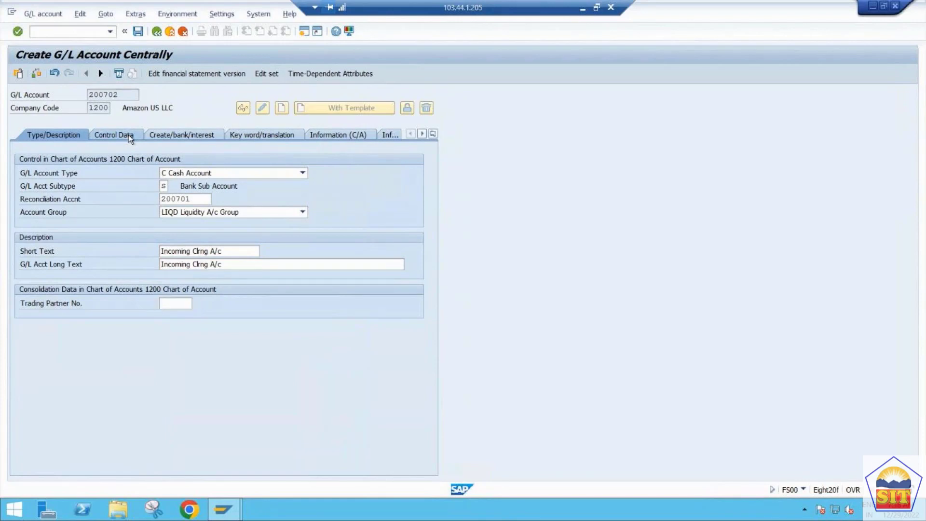
{"action": "left_click", "coordinate": [164, 250]}
{"action": "left_click", "coordinate": [169, 264]}
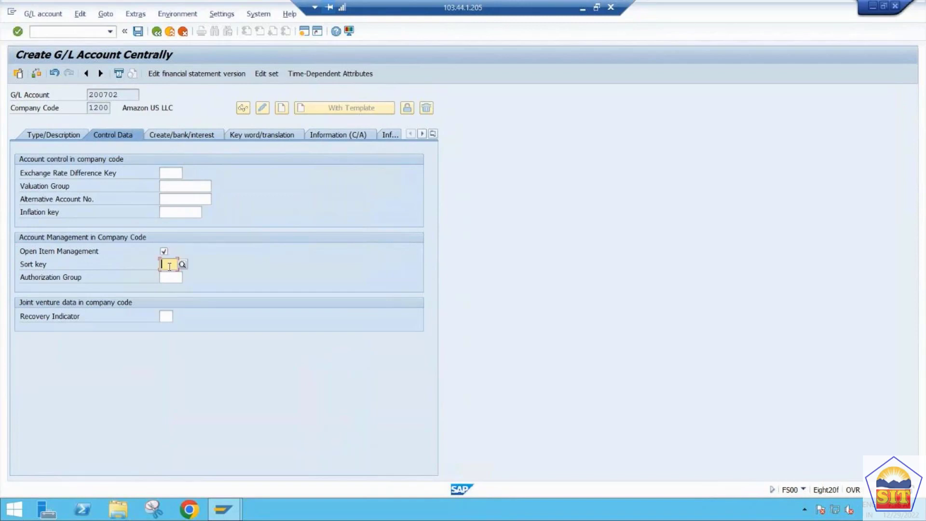
{"action": "type", "text": "00"}
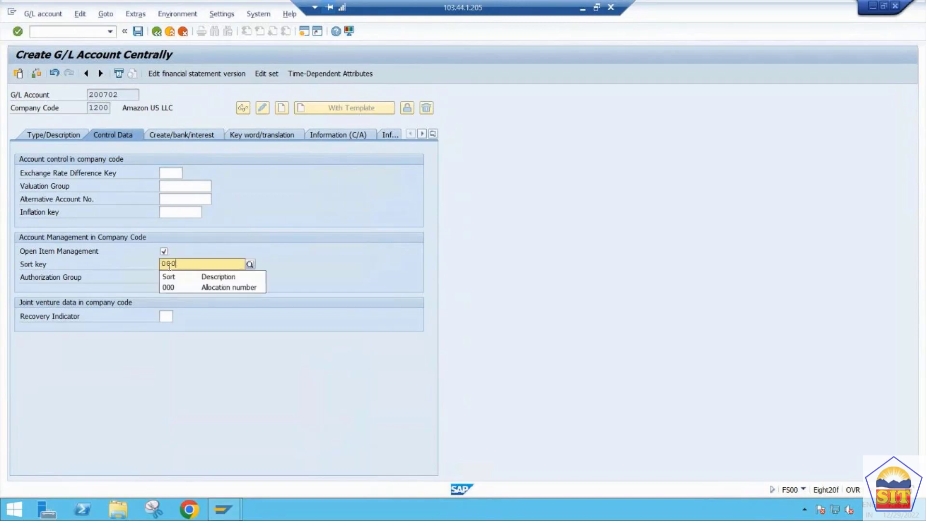
{"action": "type", "text": "1"}
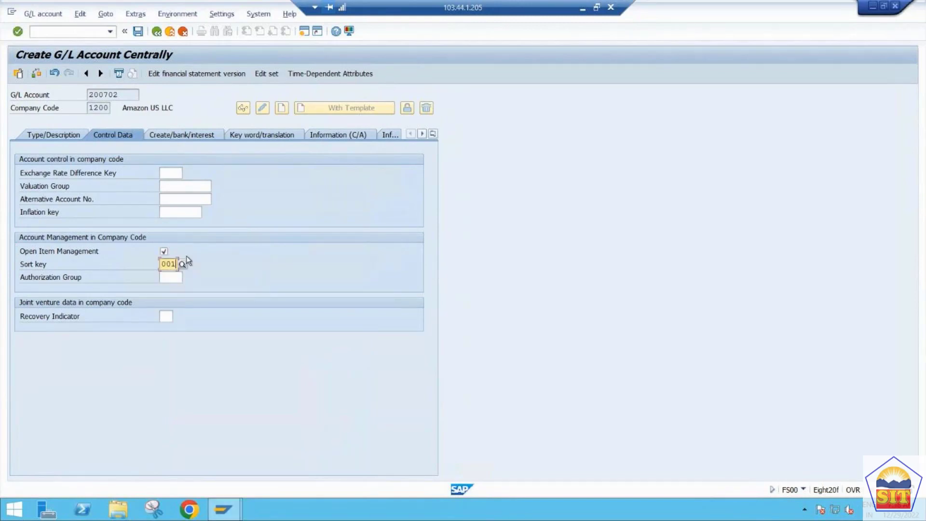
Assign field status group YB05, Bank accounts (obligatory value date), to the incoming clearing account.
{"action": "left_click", "coordinate": [183, 136]}
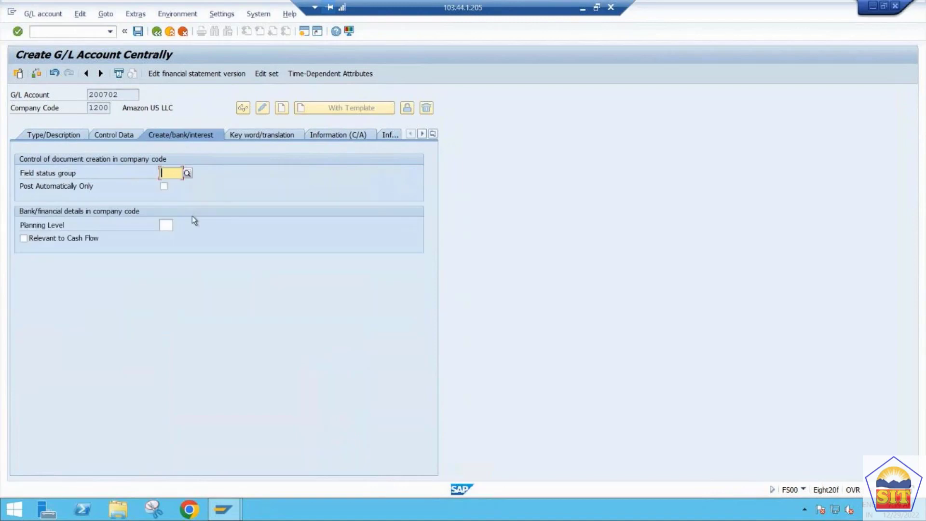
{"action": "type", "text": "g"}
{"action": "key", "text": "BackSpace"}
{"action": "left_click", "coordinate": [187, 173]}
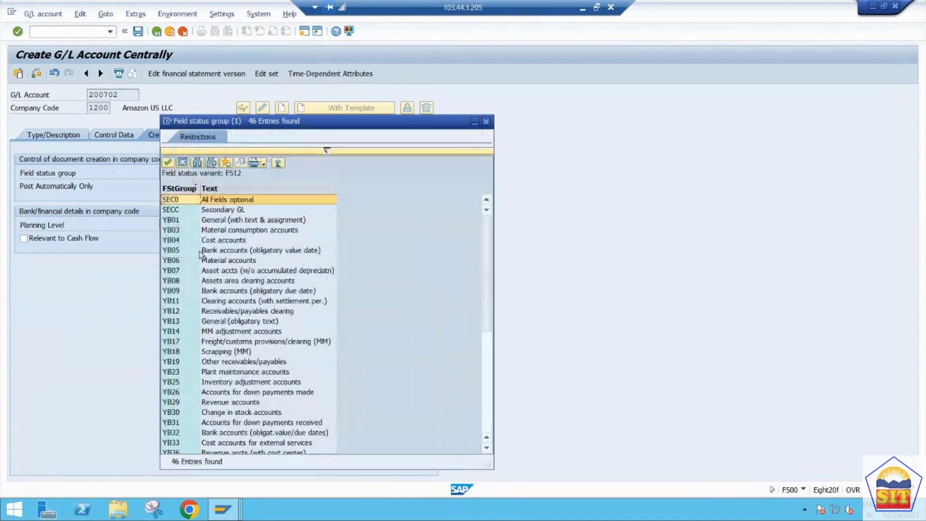
{"action": "left_click", "coordinate": [200, 252]}
{"action": "left_click", "coordinate": [200, 253]}
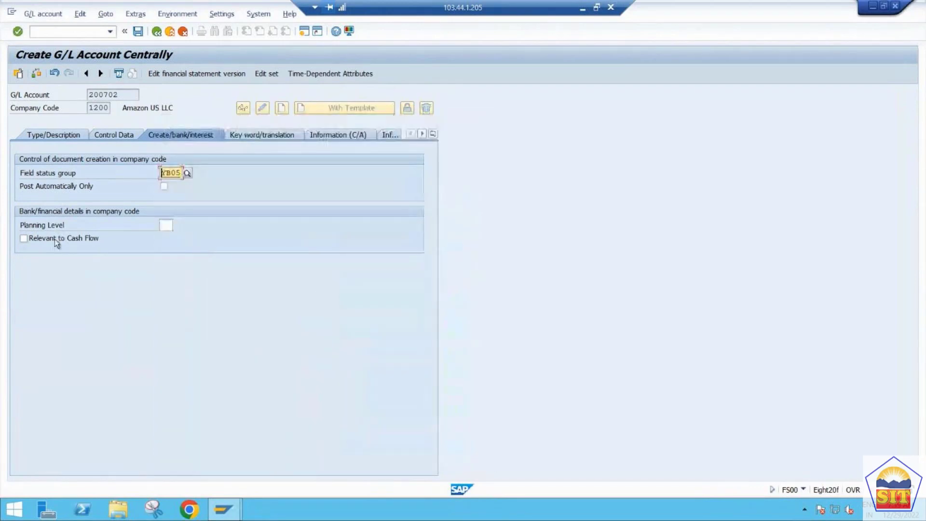
Mark the incoming clearing account as relevant to cash flow and save it.
{"action": "left_click", "coordinate": [36, 241]}
{"action": "key", "text": "ctrl+s"}
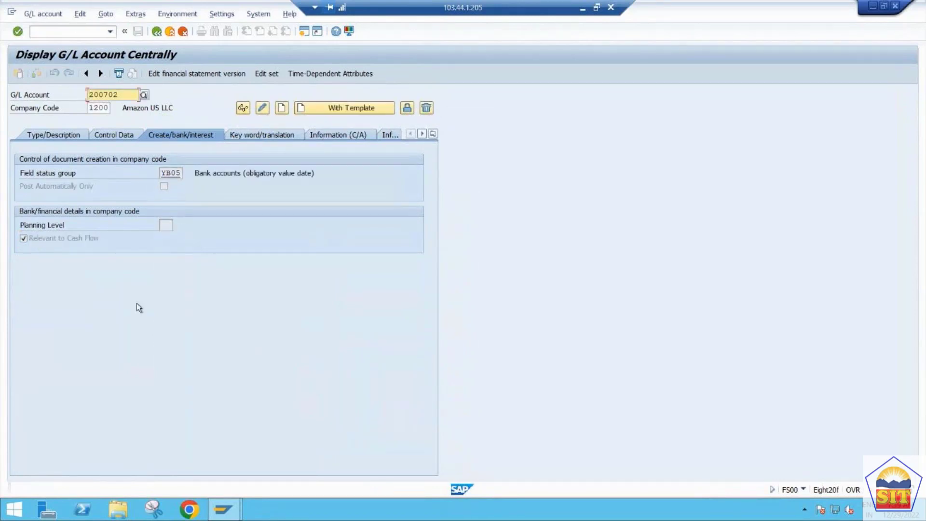
Start creating G/L account 200703 with account 200702 of company code 1200 as the template.
{"action": "left_click", "coordinate": [128, 94]}
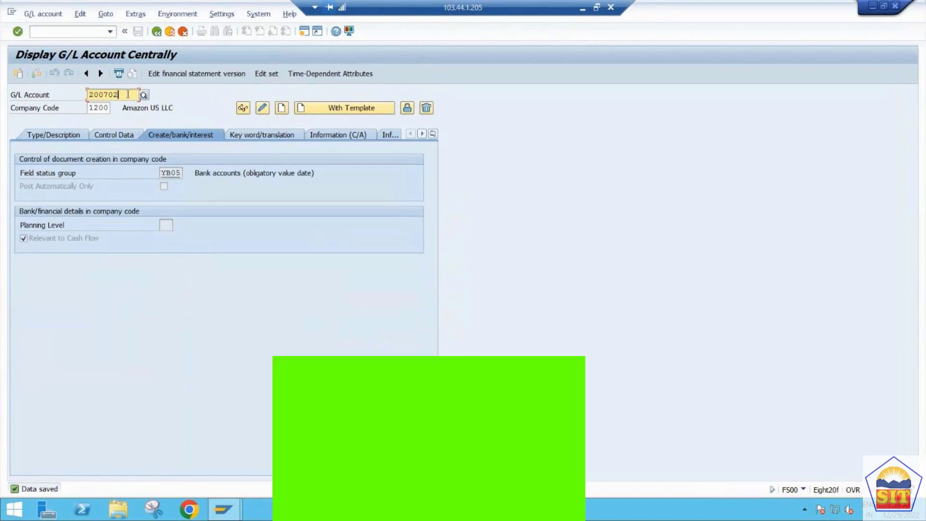
{"action": "key", "text": "BackSpace"}
{"action": "type", "text": "3"}
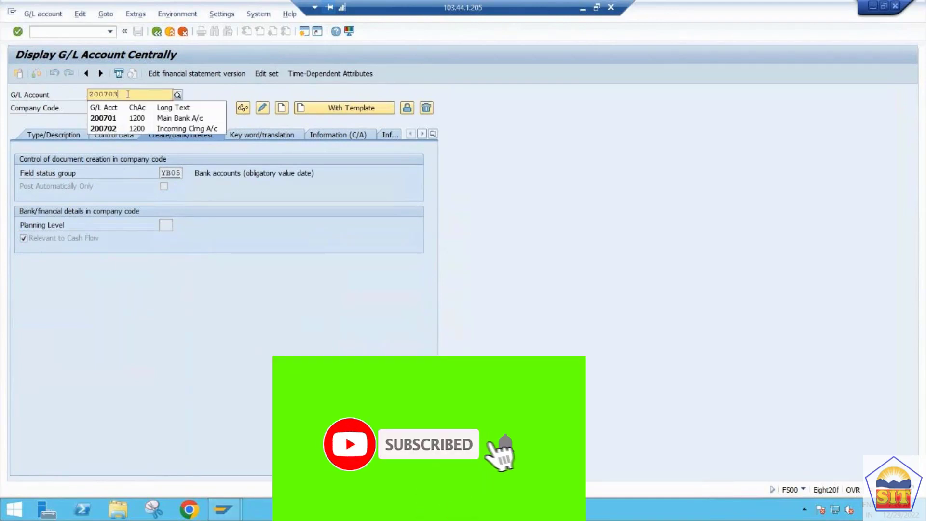
{"action": "key", "text": "Return"}
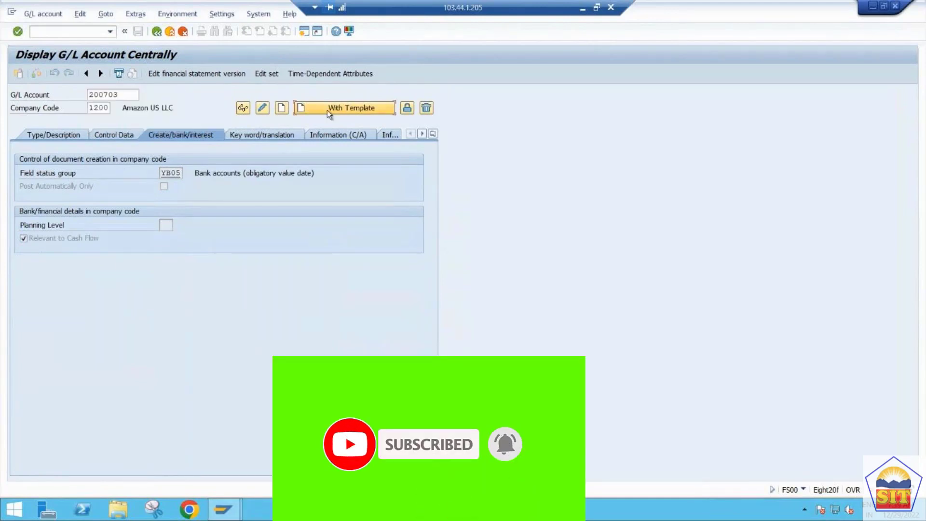
{"action": "left_click", "coordinate": [327, 110]}
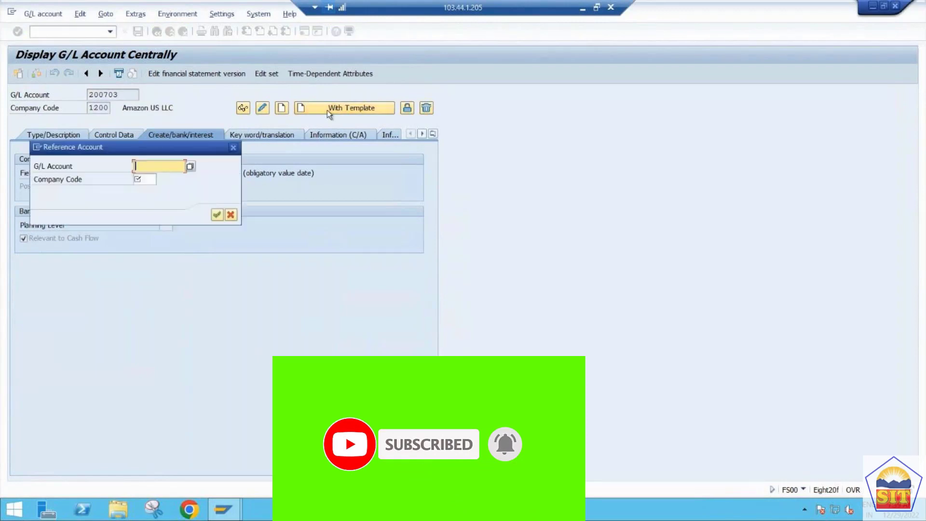
{"action": "type", "text": "200"}
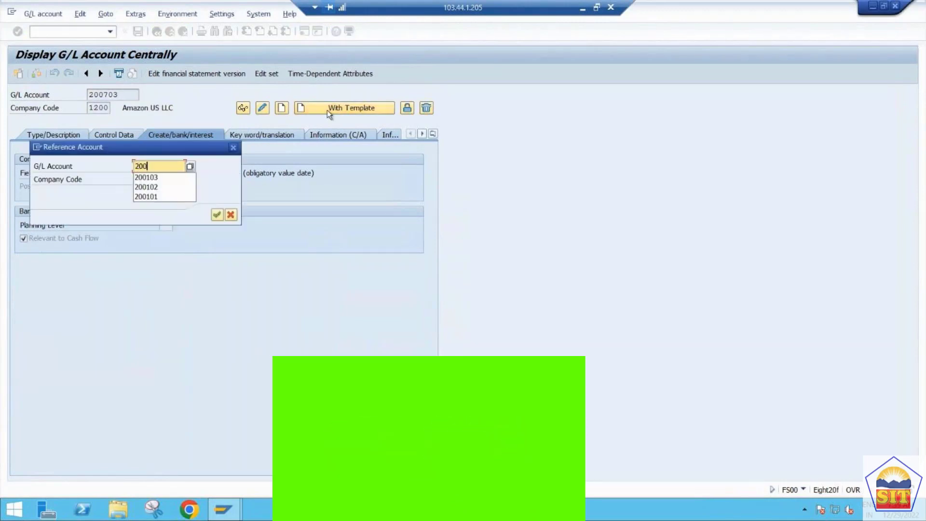
{"action": "type", "text": "702"}
{"action": "key", "text": "Tab"}
{"action": "type", "text": "1200"}
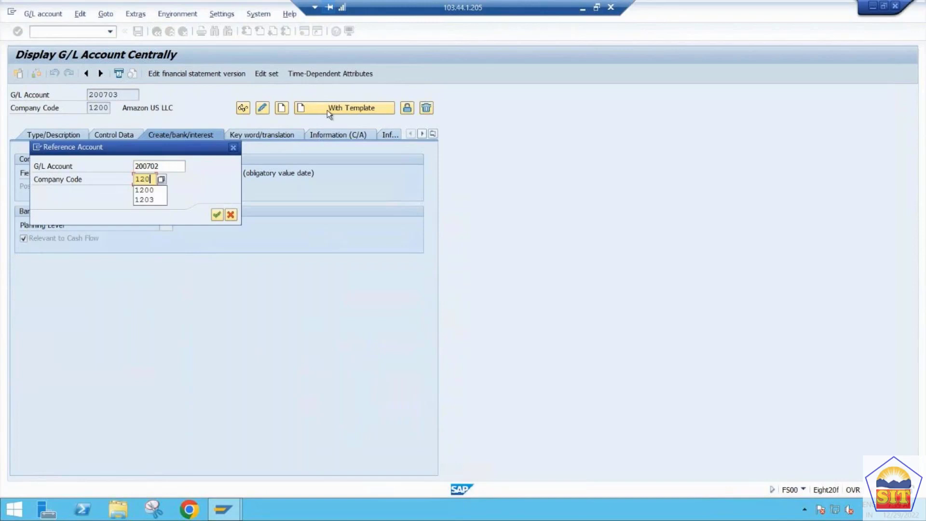
{"action": "key", "text": "Return"}
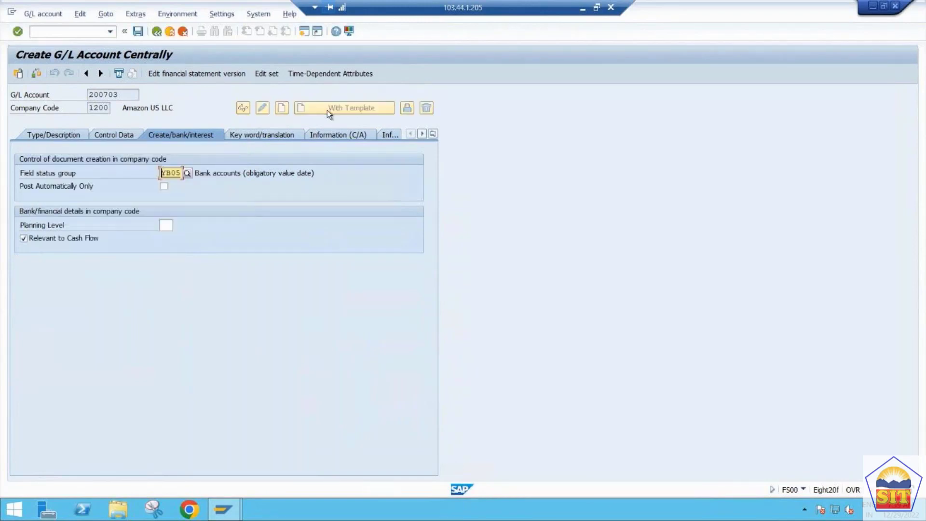
Change the new account's short and long texts to "Outgoing Clrng A/c" and save the account.
{"action": "left_click", "coordinate": [60, 135]}
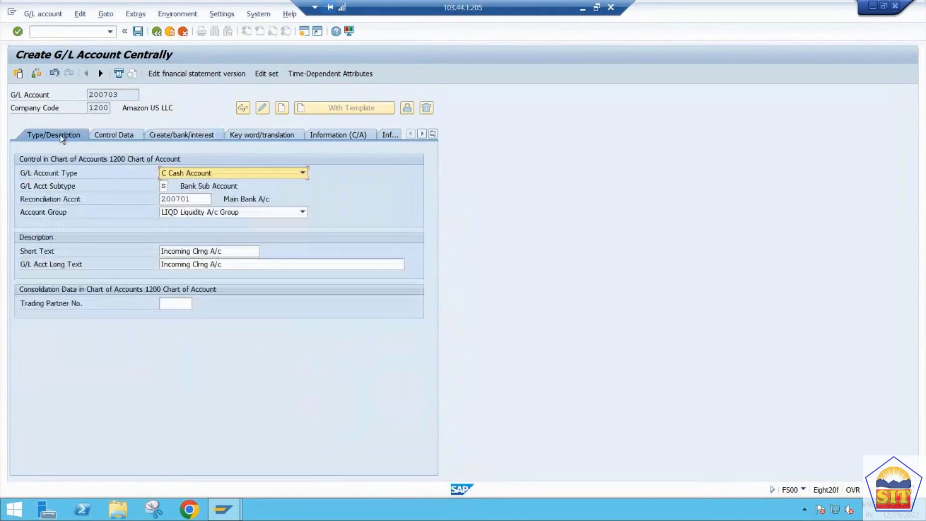
{"action": "left_click", "coordinate": [162, 250]}
{"action": "type", "text": "Outgoing"}
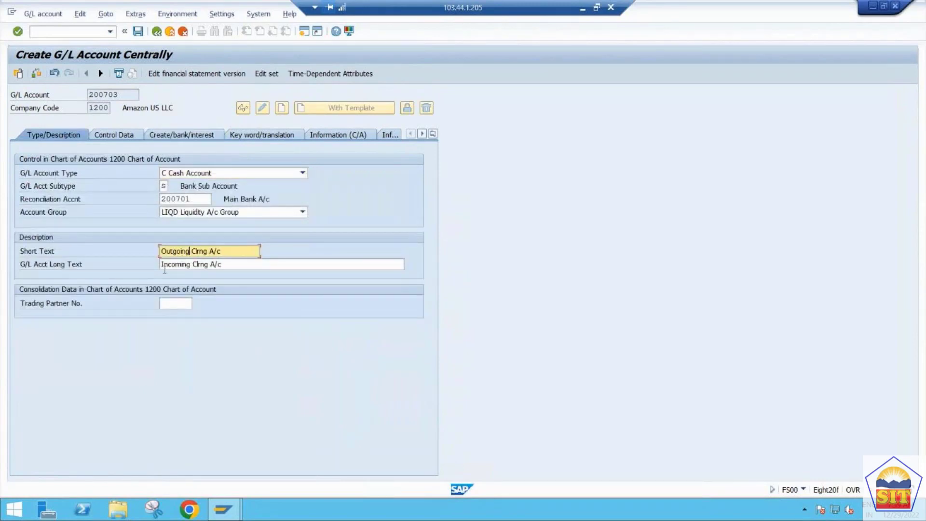
{"action": "key", "text": "Tab"}
{"action": "key", "text": "Tab"}
{"action": "key", "text": "shift+Tab"}
{"action": "type", "text": "Outoing"}
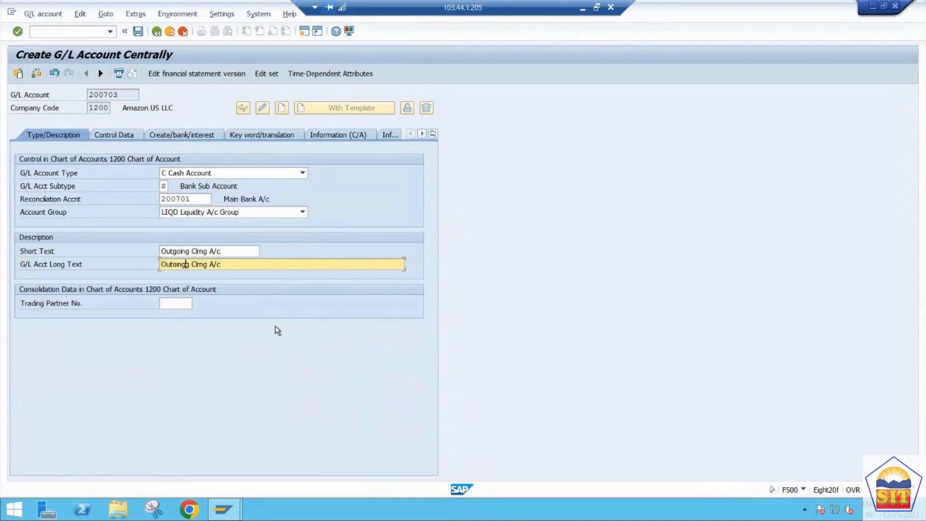
{"action": "key", "text": "Delete"}
{"action": "key", "text": "Left"}
{"action": "key", "text": "Left"}
{"action": "key", "text": "Left"}
{"action": "type", "text": "going Clrng A/c"}
{"action": "left_click", "coordinate": [197, 200]}
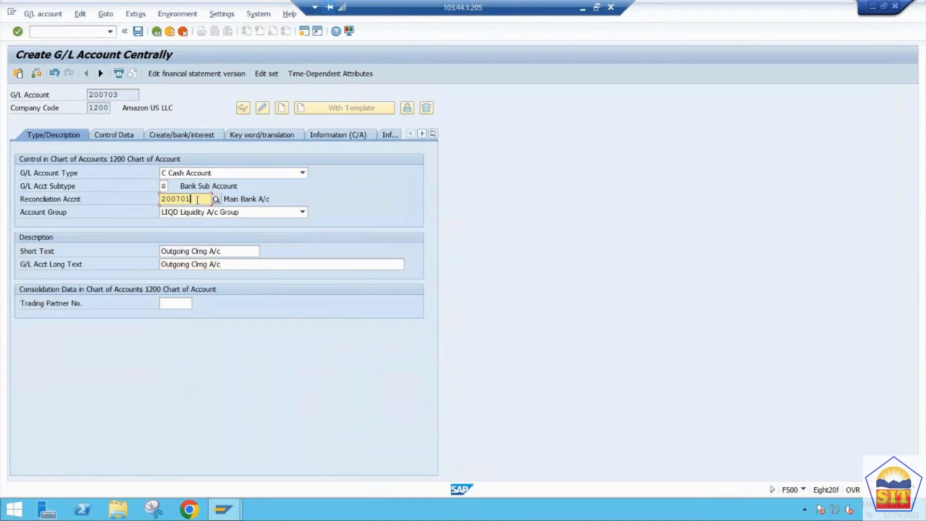
{"action": "key", "text": "ctrl+s"}
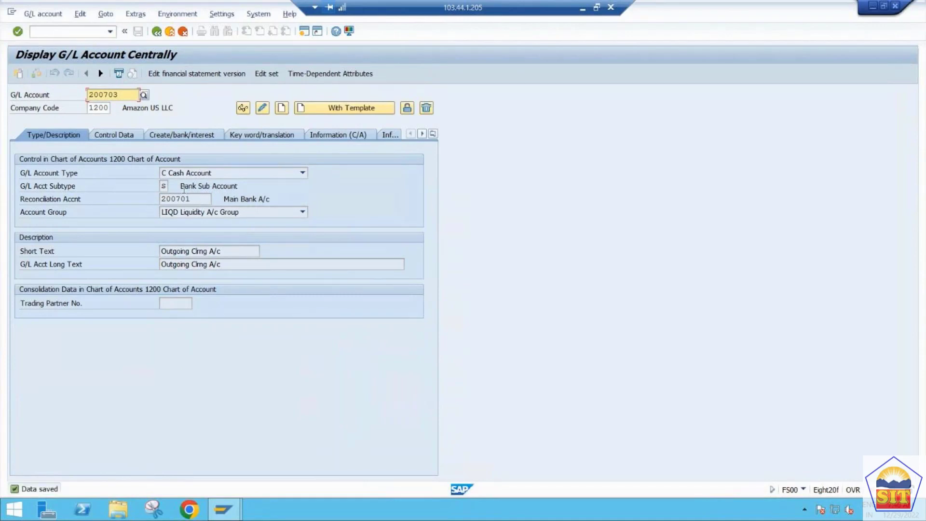
Leave G/L account maintenance and open house bank maintenance with transaction FI12.
{"action": "left_click", "coordinate": [60, 32]}
{"action": "type", "text": "/"}
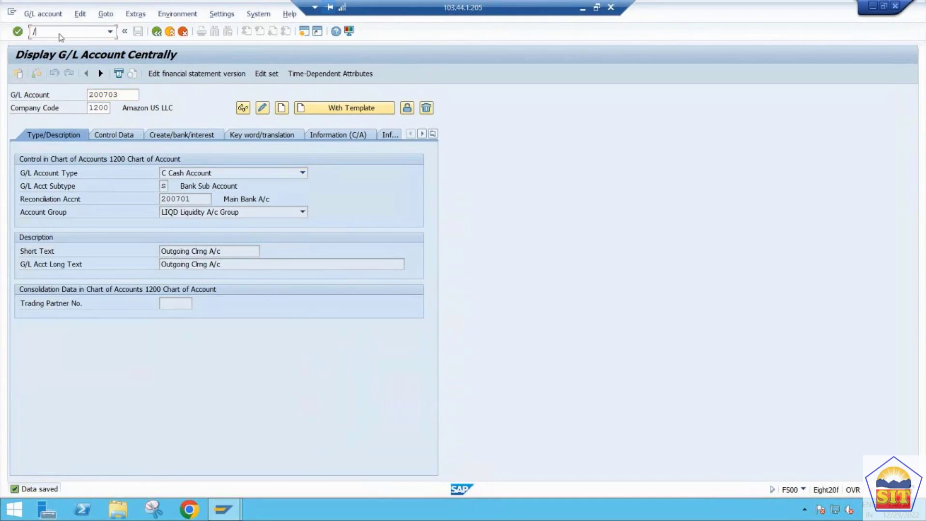
{"action": "type", "text": "nfi12"}
{"action": "key", "text": "Return"}
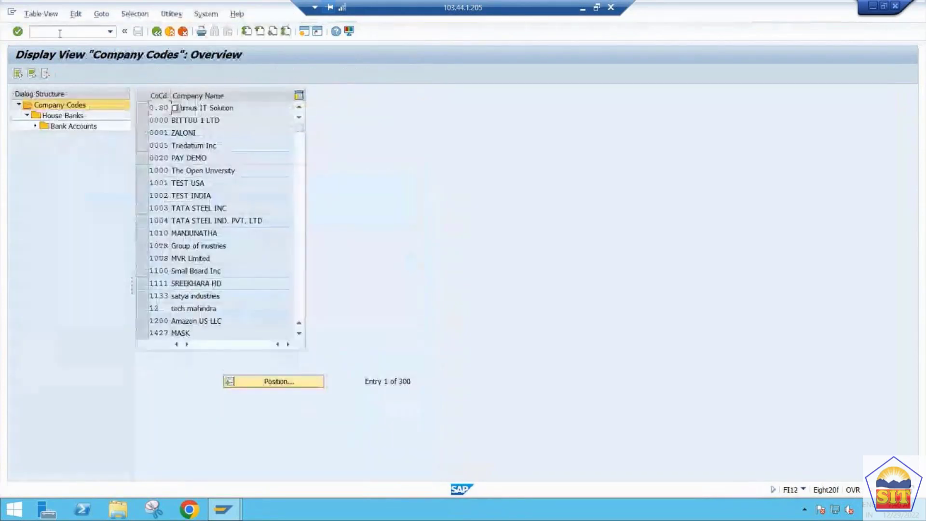
Open the house banks of company code 1200 and start a new house bank entry.
{"action": "left_click", "coordinate": [272, 377]}
{"action": "type", "text": "120"}
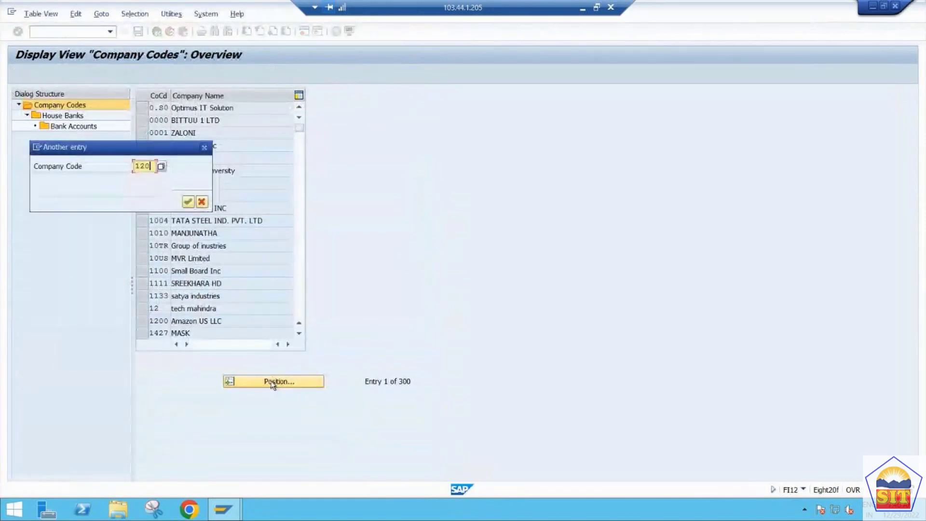
{"action": "type", "text": "0"}
{"action": "key", "text": "Return"}
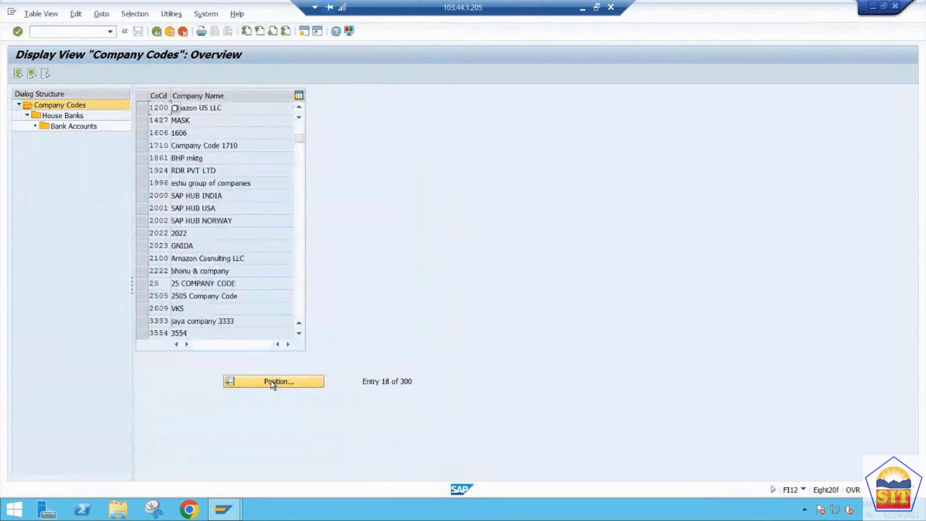
{"action": "left_click", "coordinate": [144, 109]}
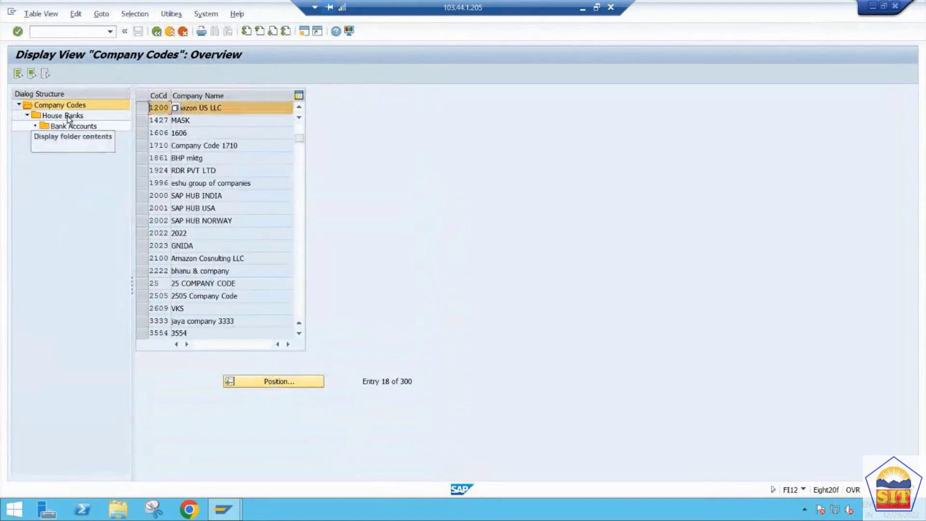
{"action": "double_click", "coordinate": [68, 116]}
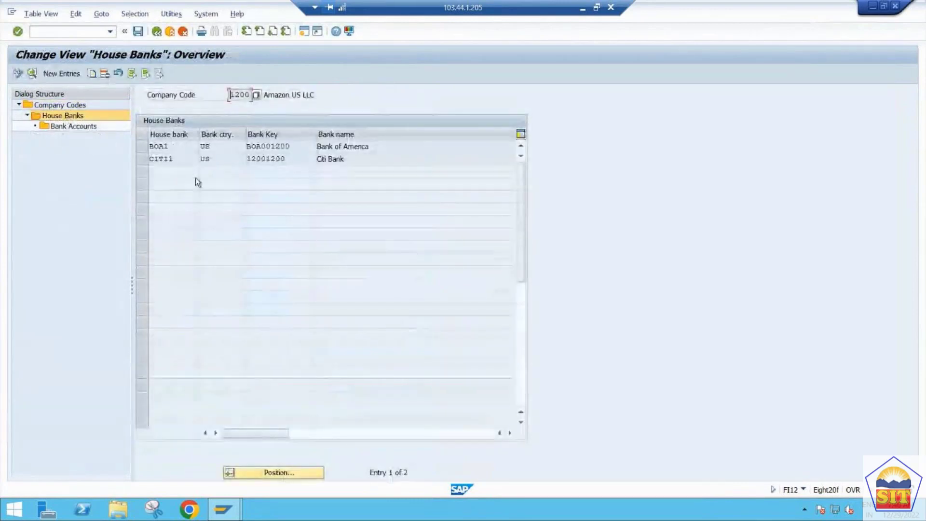
{"action": "left_click", "coordinate": [65, 74]}
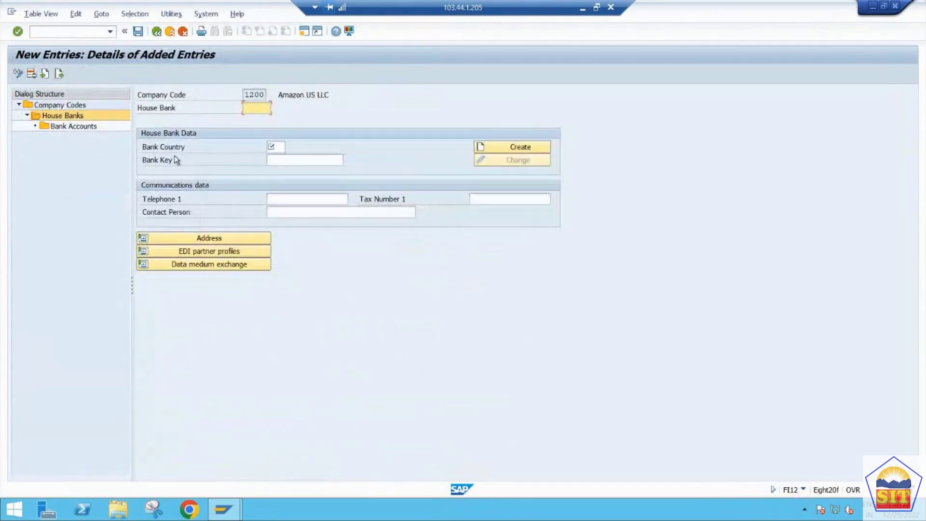
Enter BOA2 as the house bank, US as its bank country and BOA001201 as its bank key.
{"action": "type", "text": "F"}
{"action": "key", "text": "BackSpace"}
{"action": "type", "text": "BOA2"}
{"action": "key", "text": "Tab"}
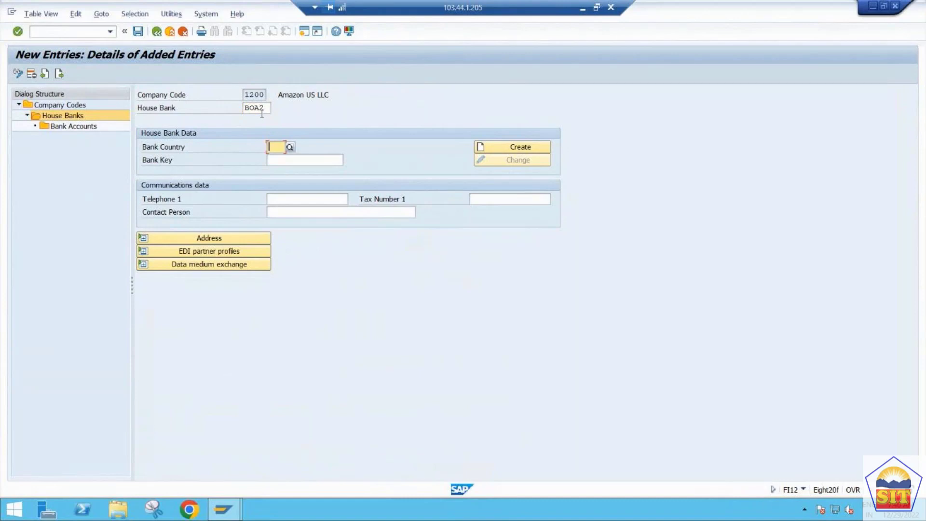
{"action": "type", "text": "us"}
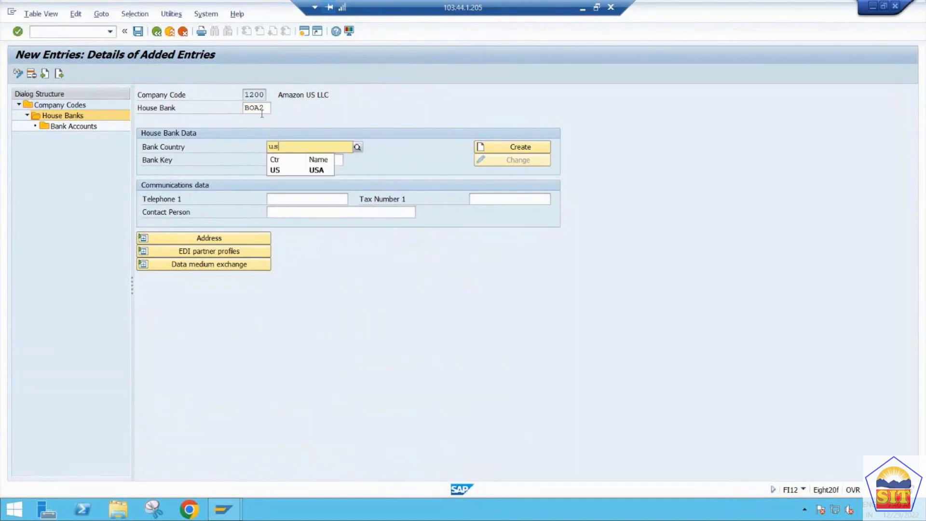
{"action": "key", "text": "Tab"}
{"action": "key", "text": "BackSpace"}
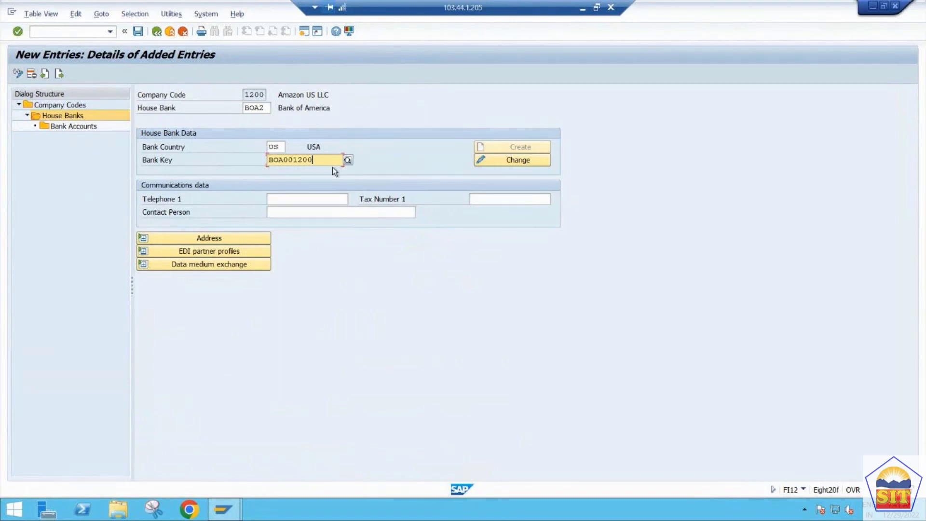
{"action": "key", "text": "BackSpace"}
{"action": "type", "text": "1"}
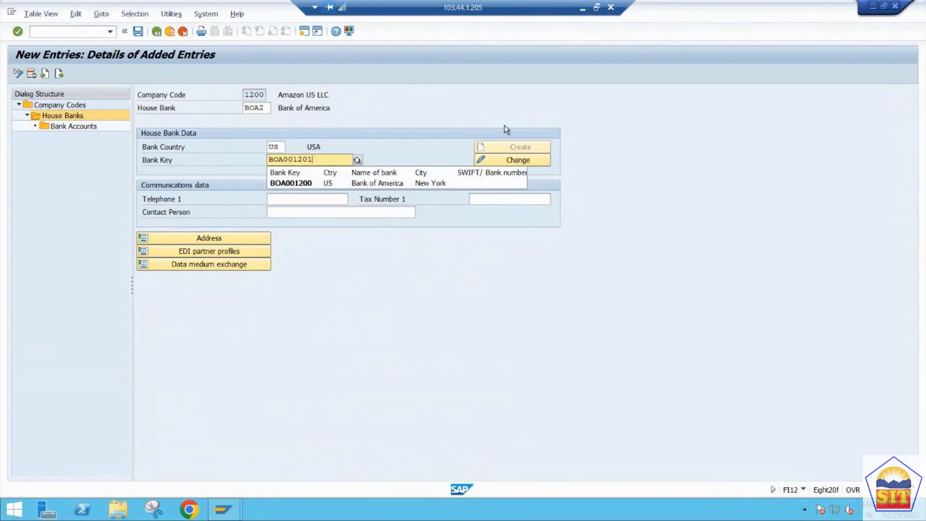
{"action": "left_click", "coordinate": [426, 133]}
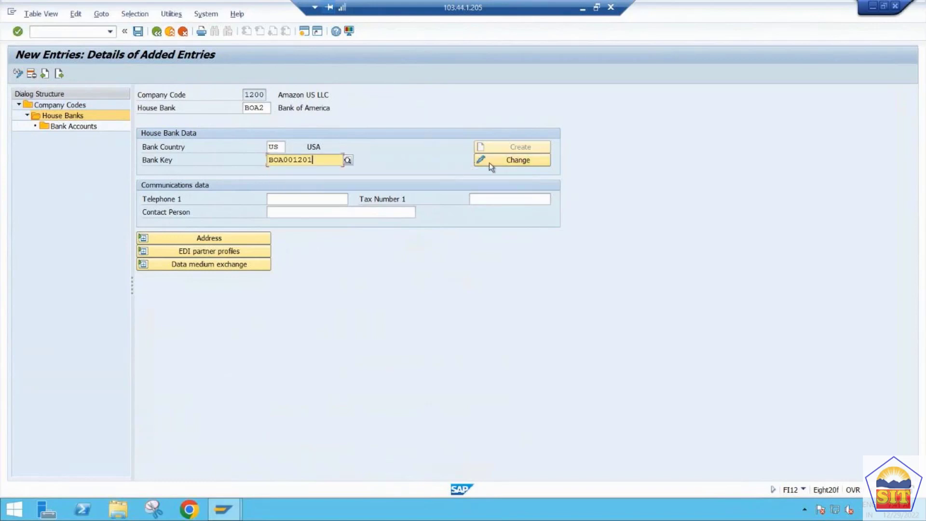
Start creating bank master data for the new bank key and enter Bank of America as the bank name.
{"action": "left_click", "coordinate": [489, 162]}
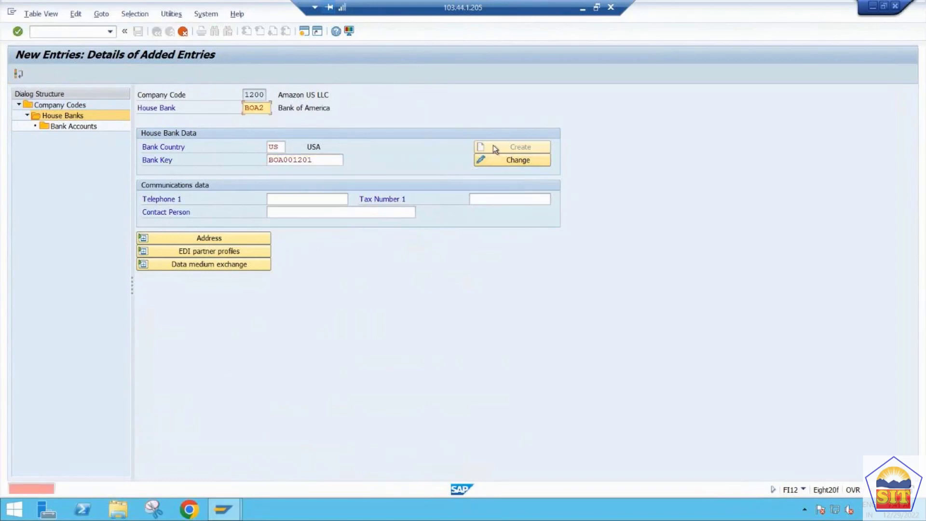
{"action": "left_click", "coordinate": [329, 161]}
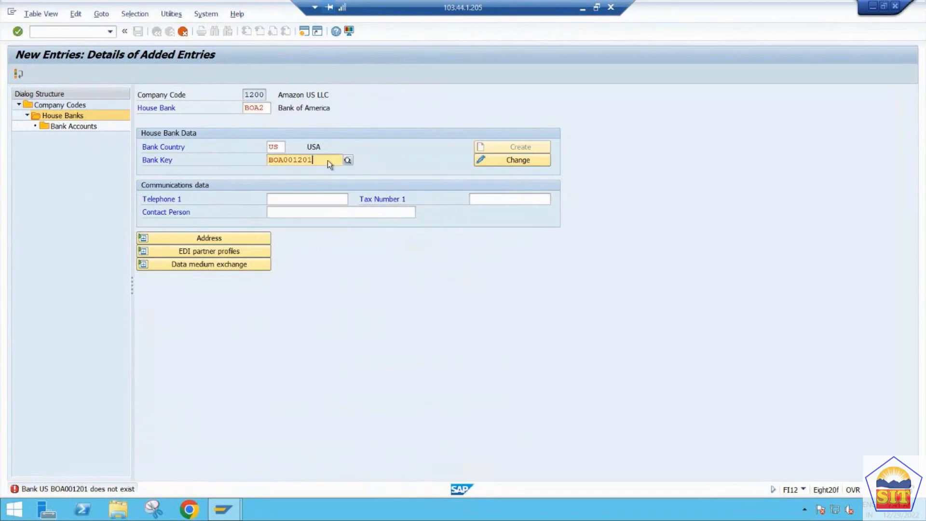
{"action": "left_click", "coordinate": [500, 146]}
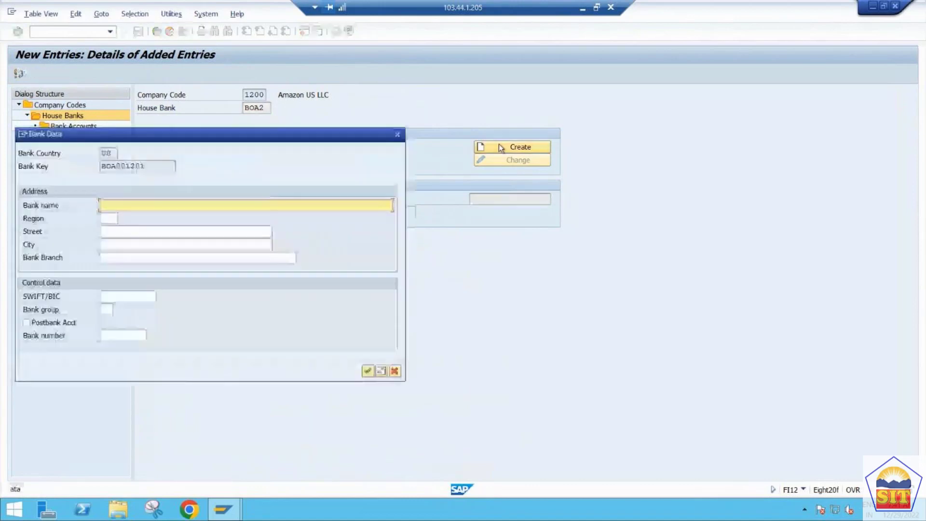
{"action": "type", "text": "Bank of Amer"}
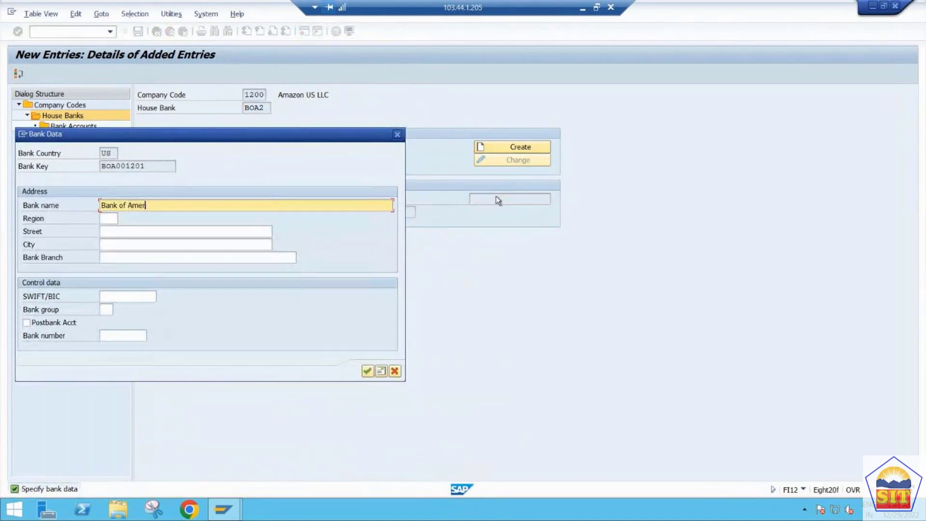
{"action": "type", "text": "ica"}
{"action": "key", "text": "shift+Home"}
{"action": "key", "text": "End"}
{"action": "key", "text": "Tab"}
{"action": "key", "text": "Tab"}
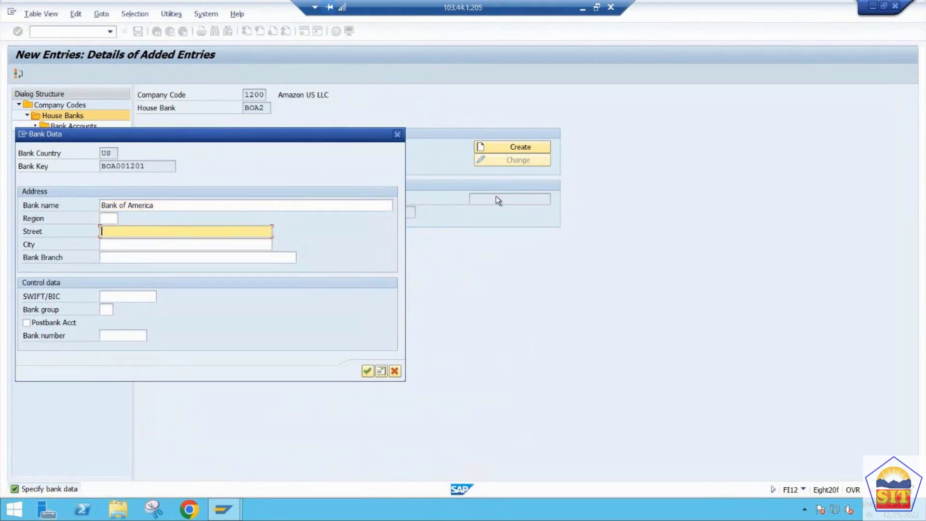
Set the bank's city and branch to New York and confirm the bank data.
{"action": "key", "text": "Tab"}
{"action": "type", "text": "New"}
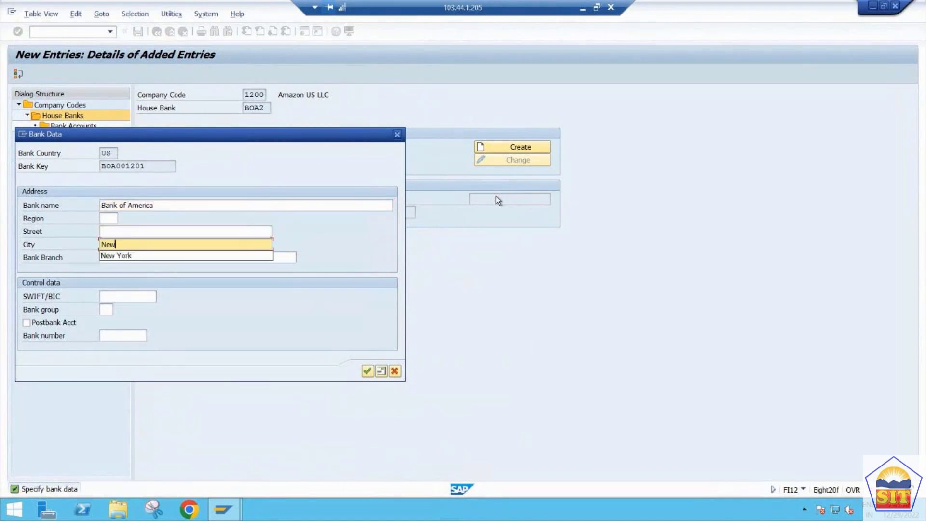
{"action": "key", "text": "Down"}
{"action": "key", "text": "Tab"}
{"action": "type", "text": "New"}
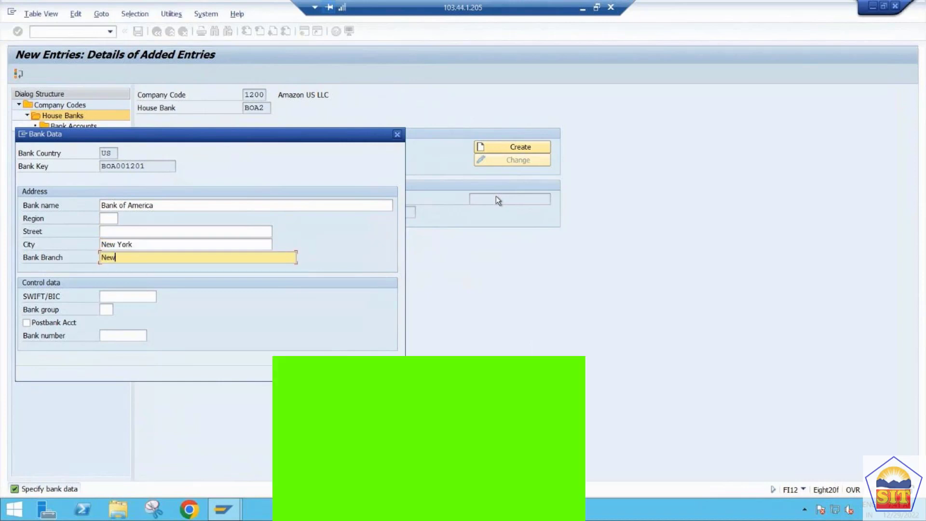
{"action": "key", "text": "Down"}
{"action": "key", "text": "Tab"}
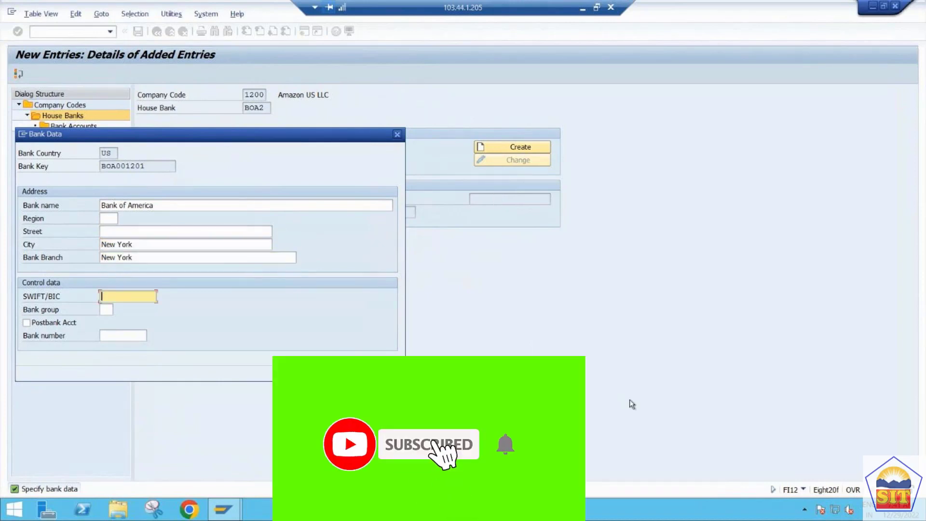
{"action": "key", "text": "Return"}
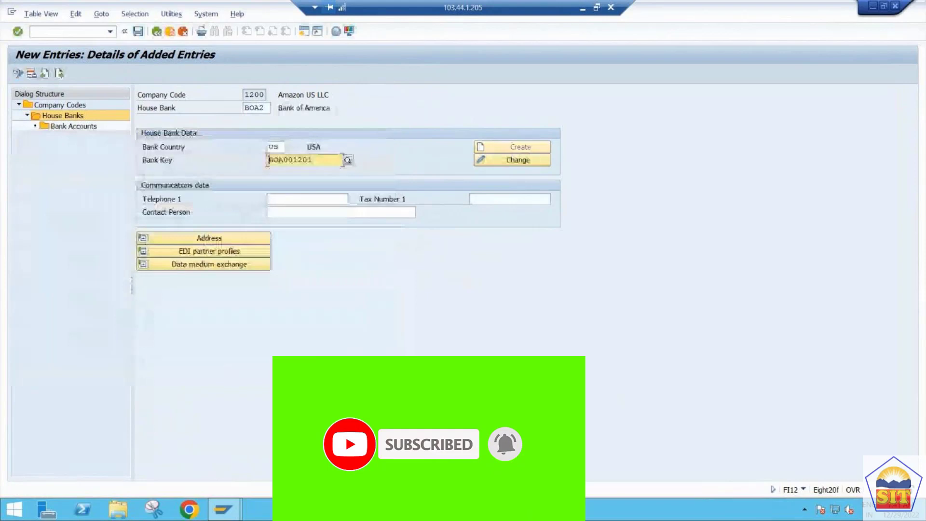
Display the address details of house bank BOA2 and save the house bank entry.
{"action": "left_click", "coordinate": [232, 238]}
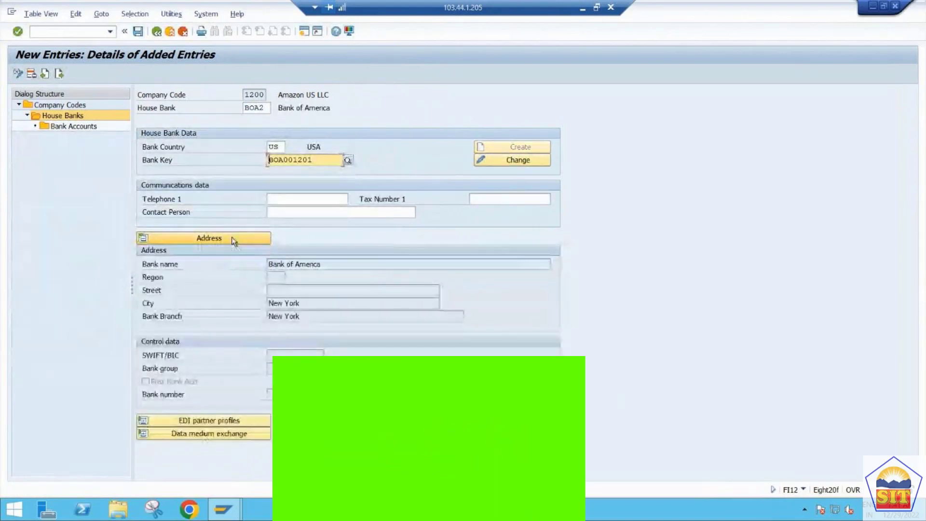
{"action": "key", "text": "ctrl+s"}
{"action": "key", "text": "Return"}
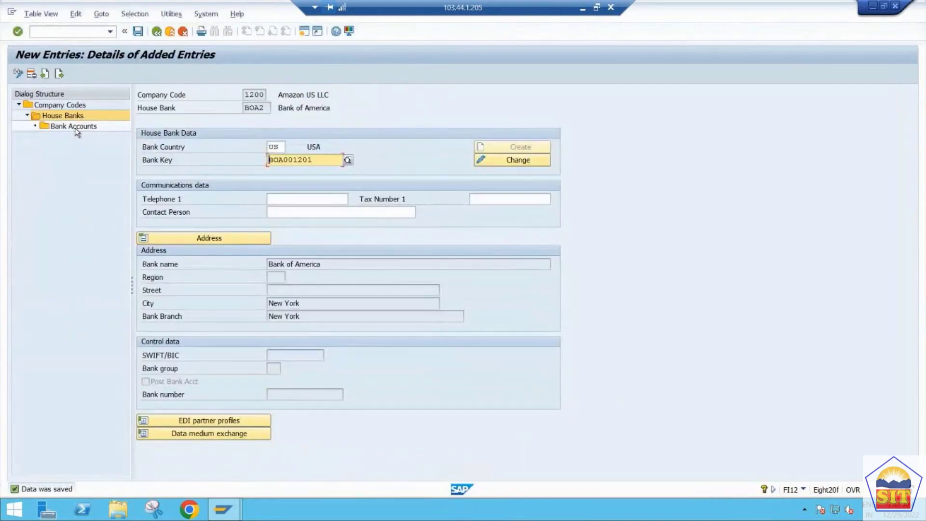
{"action": "double_click", "coordinate": [75, 130]}
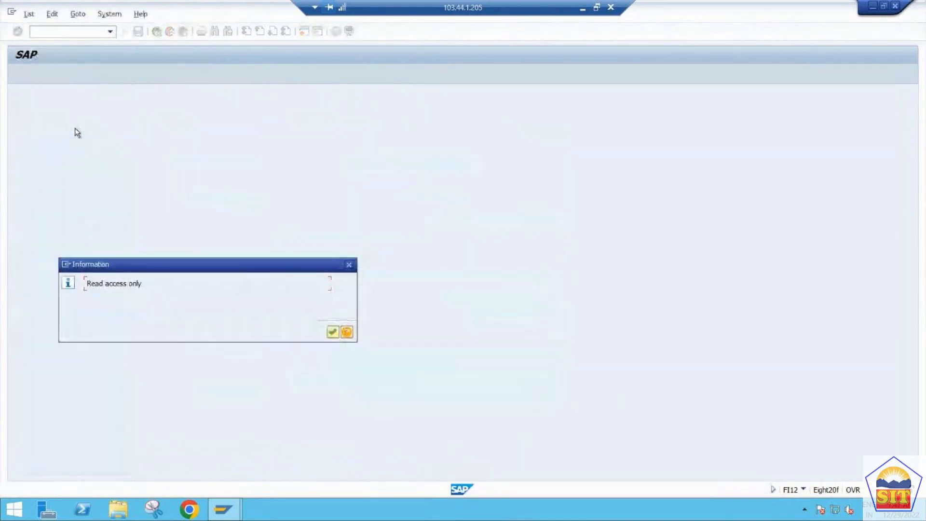
{"action": "key", "text": "Return"}
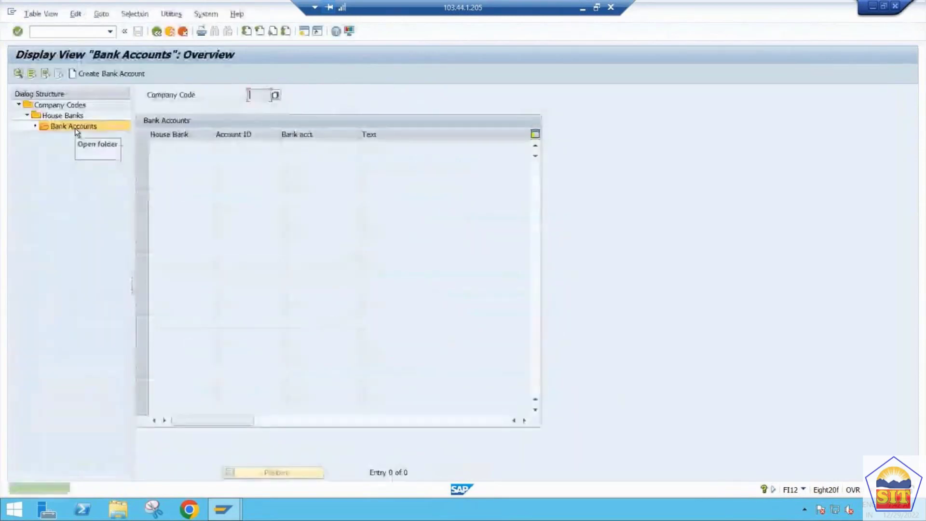
{"action": "left_click", "coordinate": [96, 76]}
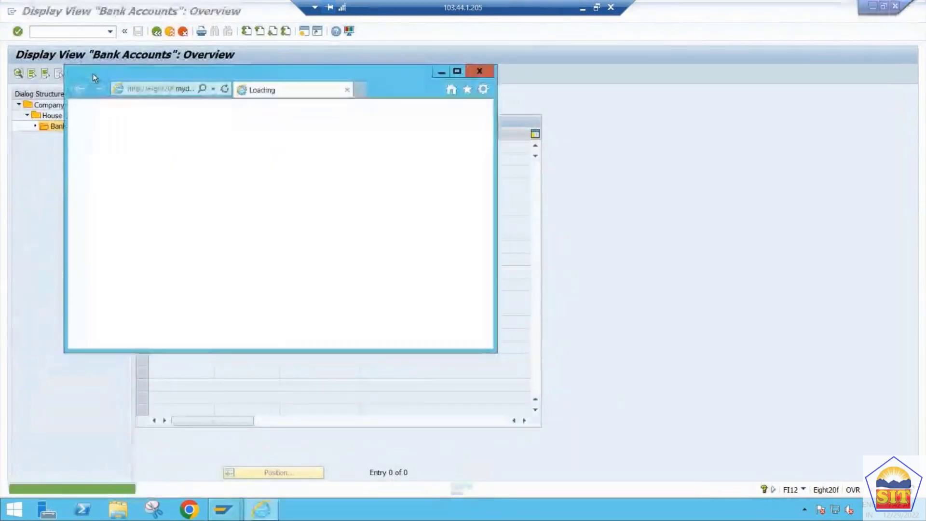
{"action": "left_click", "coordinate": [457, 72]}
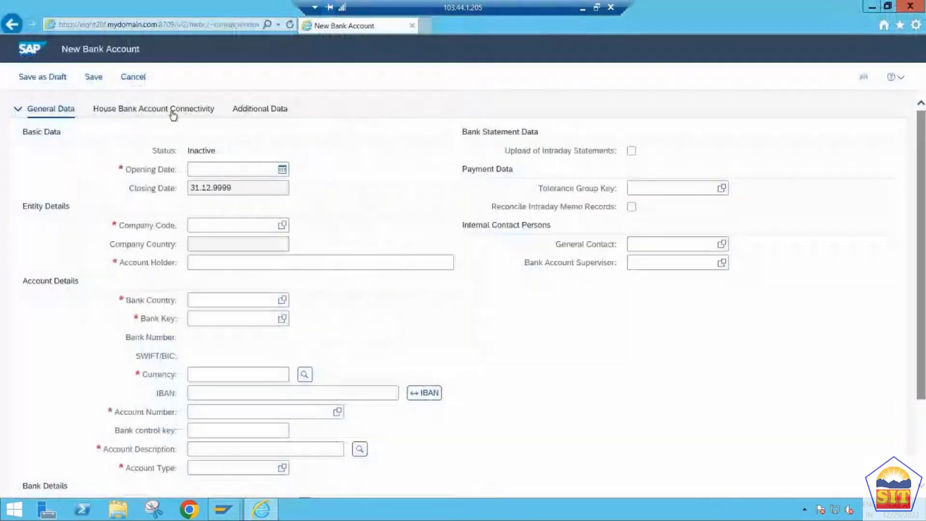
{"action": "left_click", "coordinate": [172, 112]}
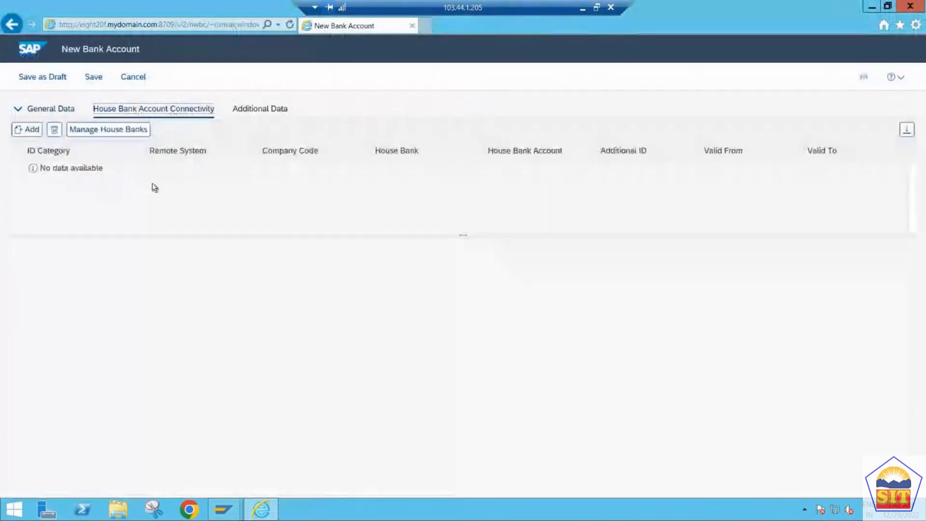
{"action": "left_click", "coordinate": [25, 132]}
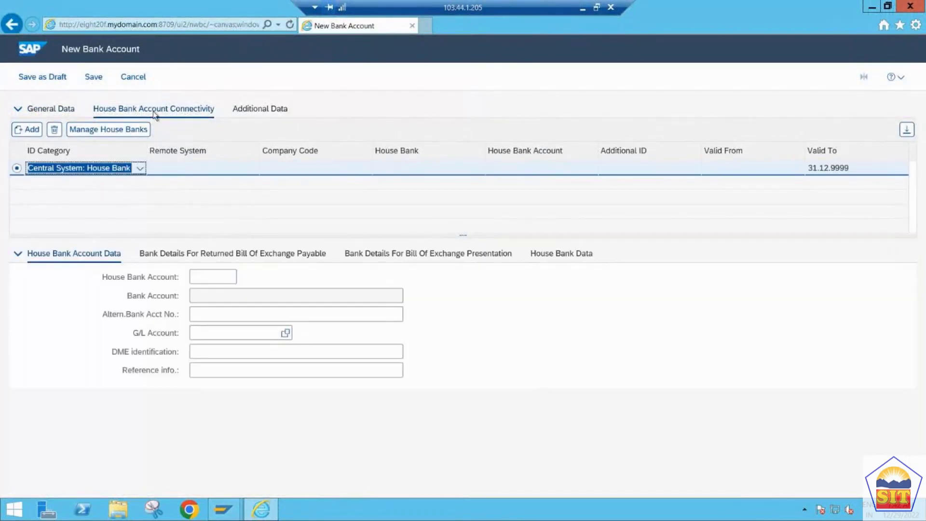
{"action": "left_click", "coordinate": [133, 78]}
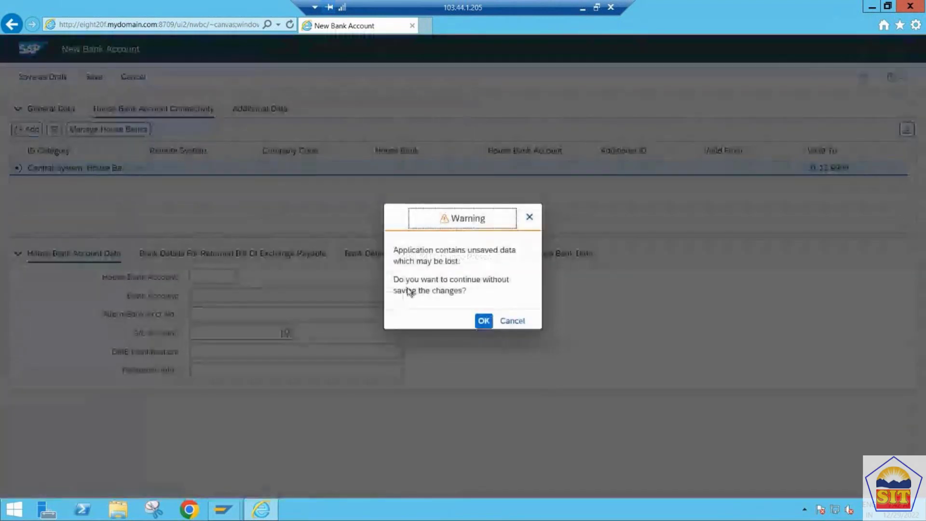
{"action": "left_click", "coordinate": [482, 321]}
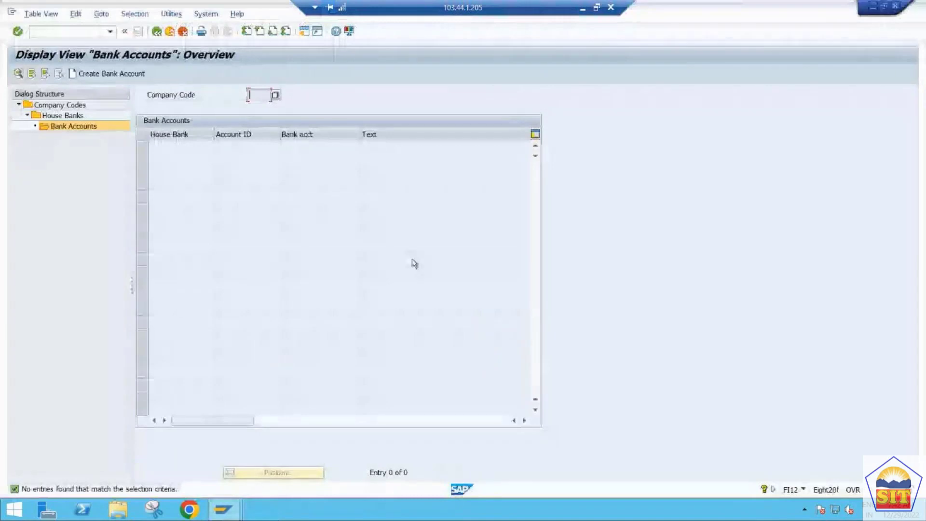
Leave house bank maintenance, switch to the Manage Bank Accounts app in the browser and start a new bank account.
{"action": "left_click", "coordinate": [56, 32]}
{"action": "type", "text": "/n"}
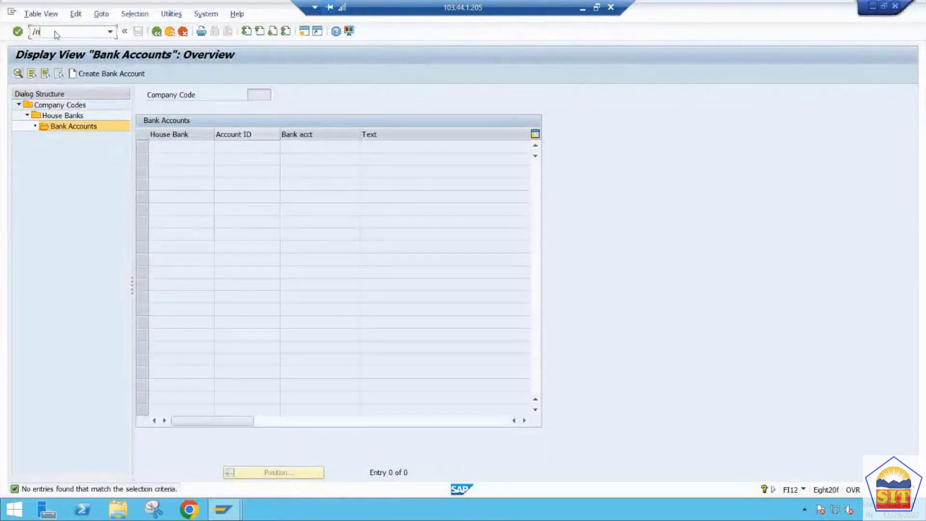
{"action": "key", "text": "Return"}
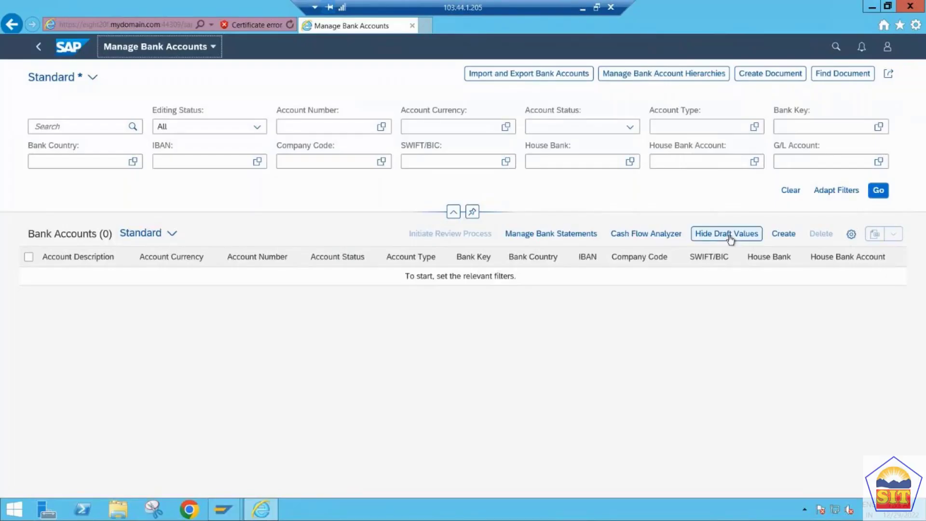
{"action": "left_click", "coordinate": [783, 235]}
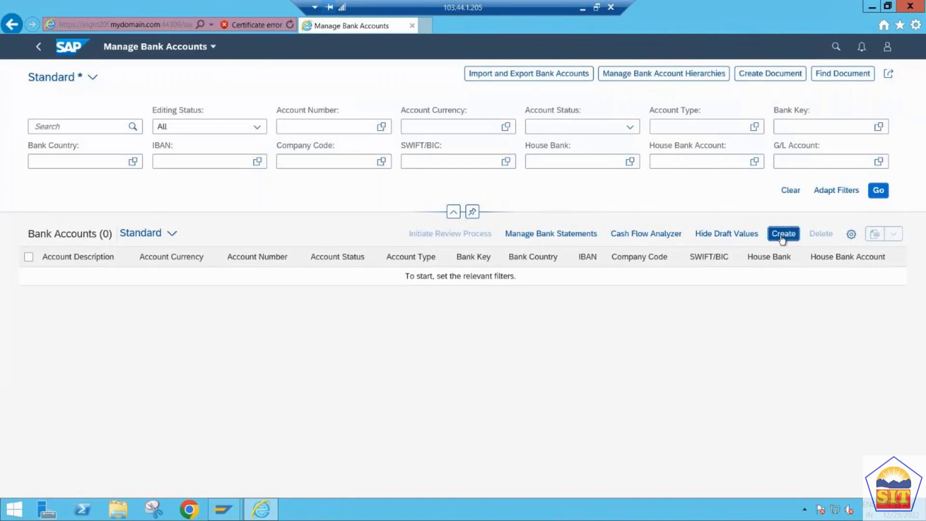
Enter "Amazon Main Bank A/c" as the new account's description and fill in its bank account number.
{"action": "left_click", "coordinate": [216, 183]}
{"action": "type", "text": "Amazon Main Bank A/c"}
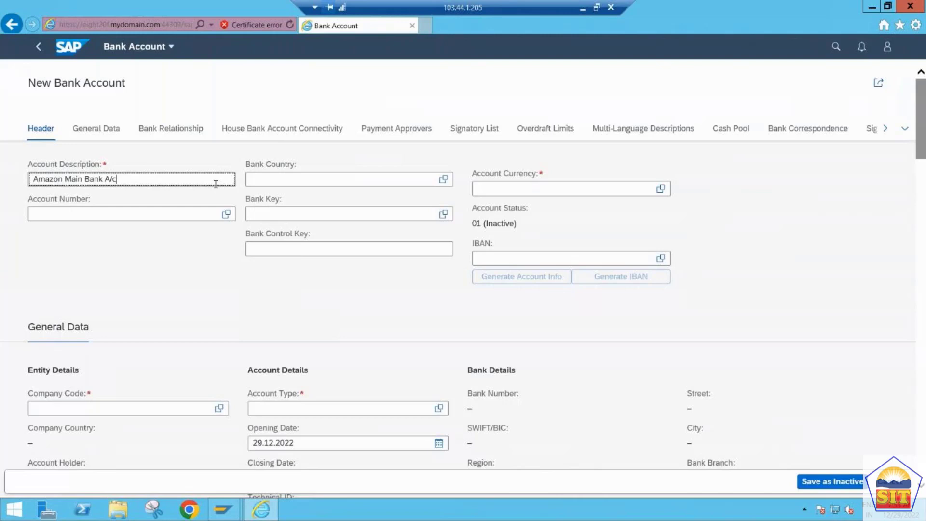
{"action": "key", "text": "Tab"}
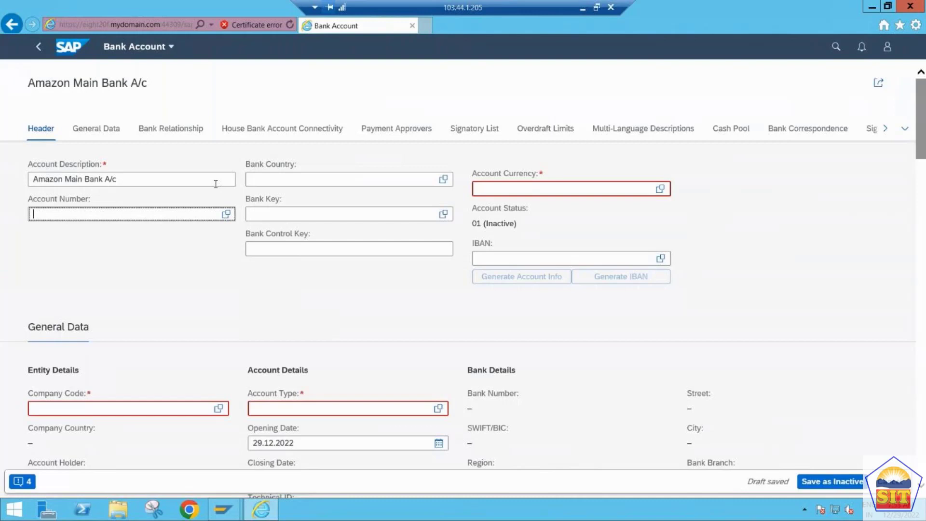
{"action": "type", "text": "BOA"}
{"action": "key", "text": "BackSpace"}
{"action": "key", "text": "BackSpace"}
{"action": "key", "text": "BackSpace"}
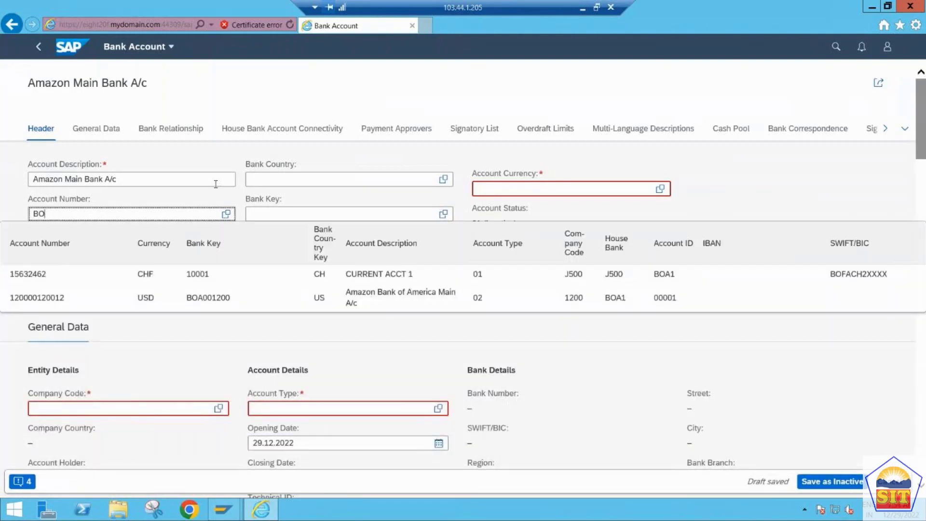
{"action": "type", "text": "120000"}
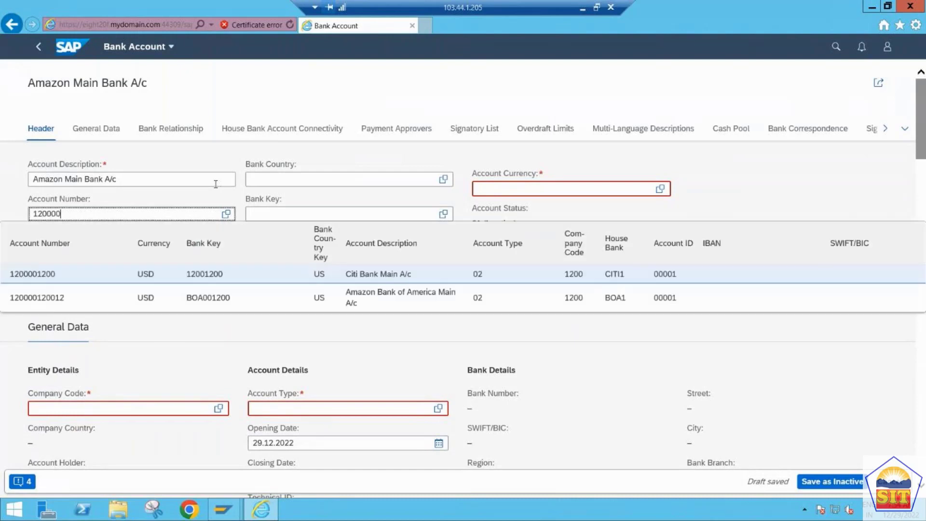
{"action": "key", "text": "BackSpace"}
{"action": "key", "text": "BackSpace"}
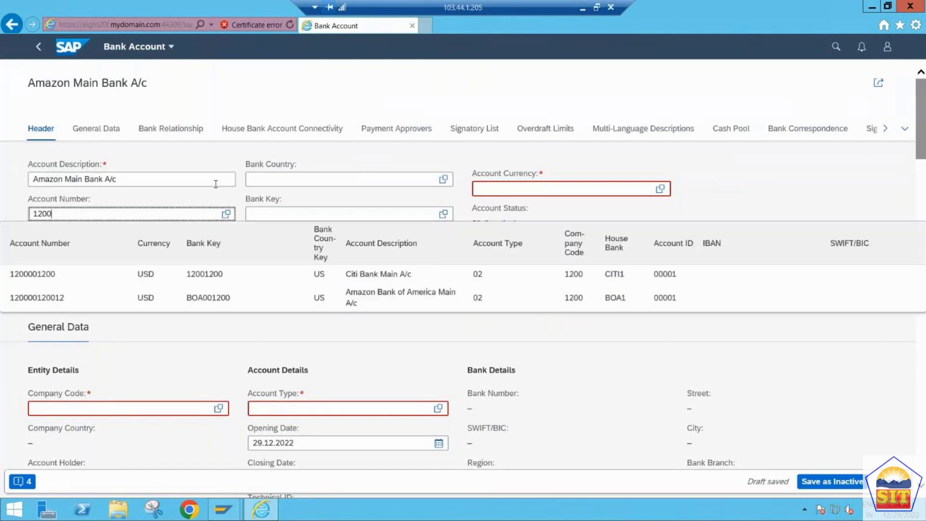
{"action": "type", "text": "120011"}
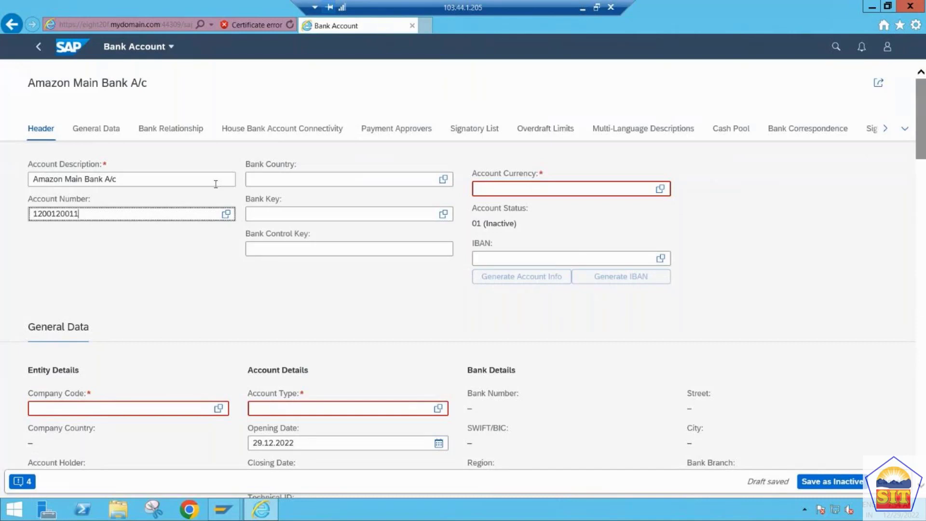
Set the bank country to US and choose bank key BOA001201 (Bank of America) for the new bank account.
{"action": "left_click", "coordinate": [384, 181]}
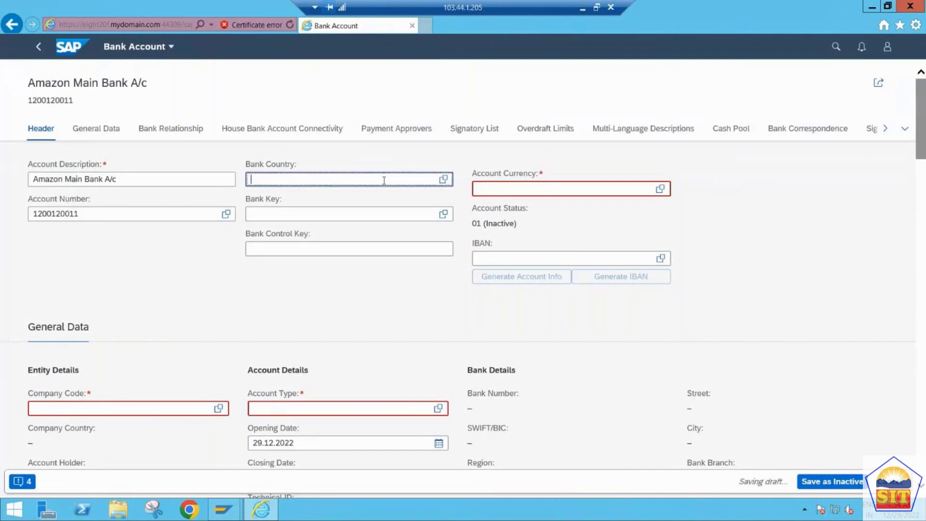
{"action": "type", "text": "us"}
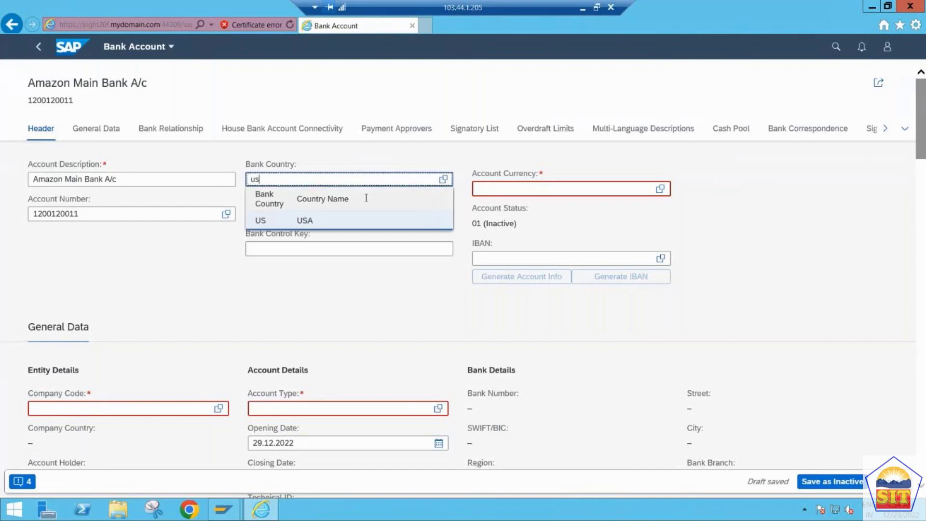
{"action": "left_click", "coordinate": [357, 220]}
{"action": "left_click", "coordinate": [307, 217]}
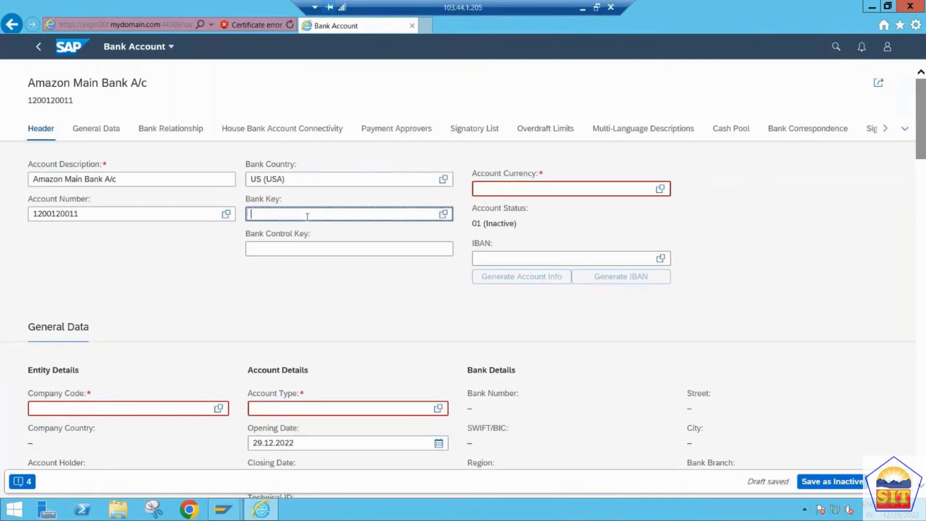
{"action": "left_click", "coordinate": [445, 214]}
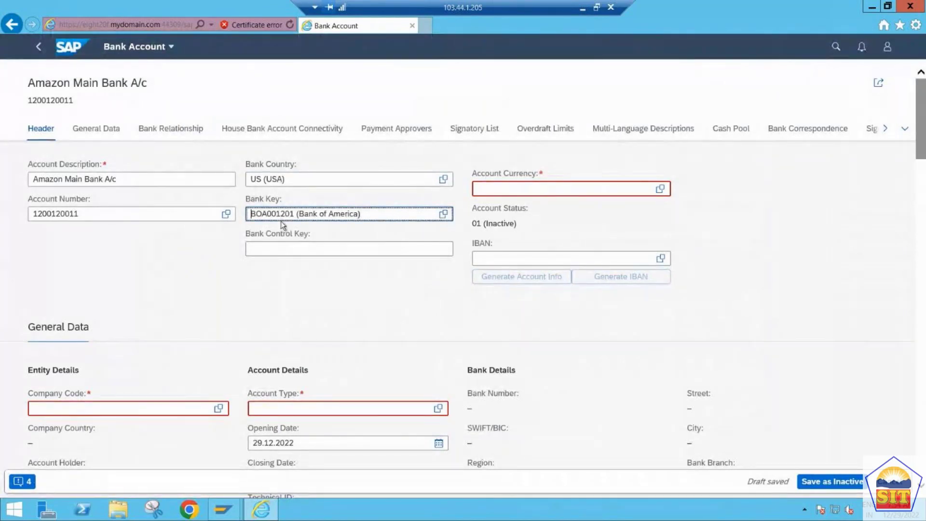
Set the account currency to USD (United States Dollar).
{"action": "left_click", "coordinate": [525, 191]}
{"action": "type", "text": "usd"}
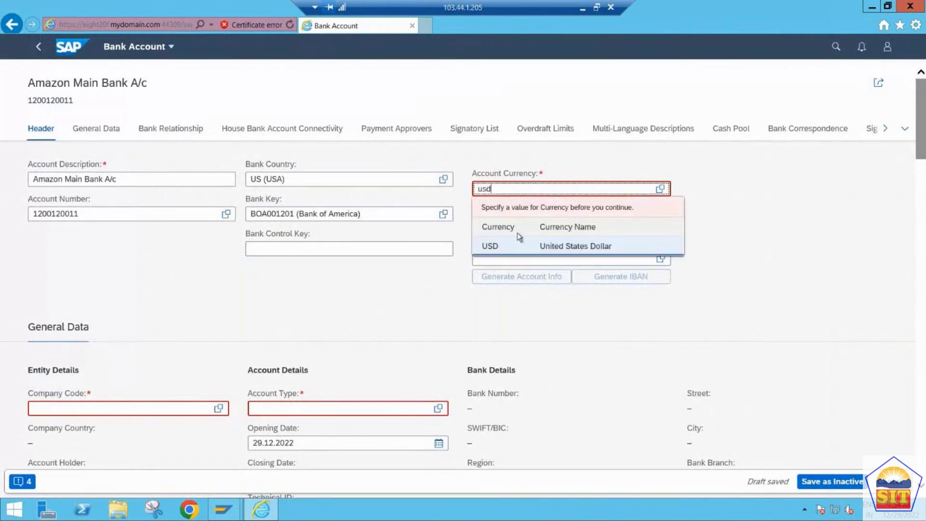
{"action": "left_click", "coordinate": [518, 247]}
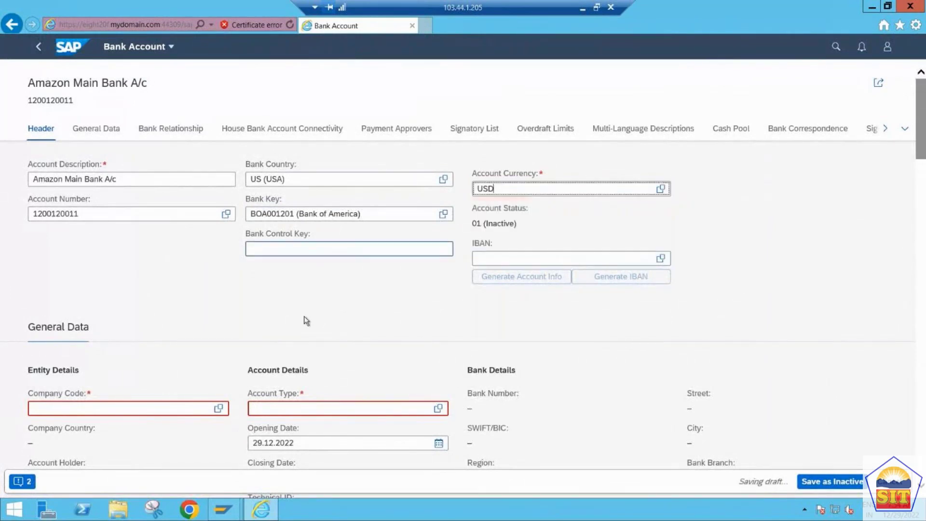
Assign the bank account to company code 1200 (Amazon US LLC) with account type 02 (Current Account).
{"action": "left_click", "coordinate": [151, 409]}
{"action": "type", "text": "1200"}
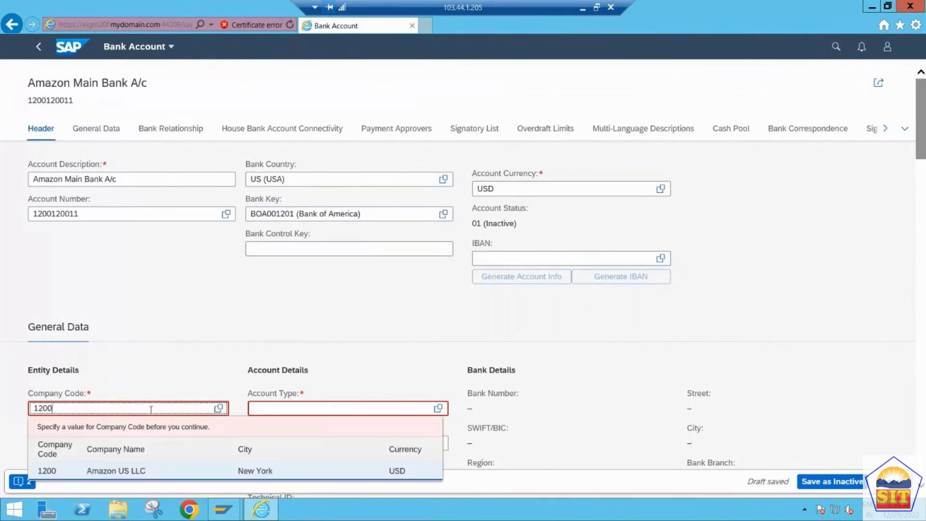
{"action": "left_click", "coordinate": [174, 471]}
{"action": "left_click", "coordinate": [332, 409]}
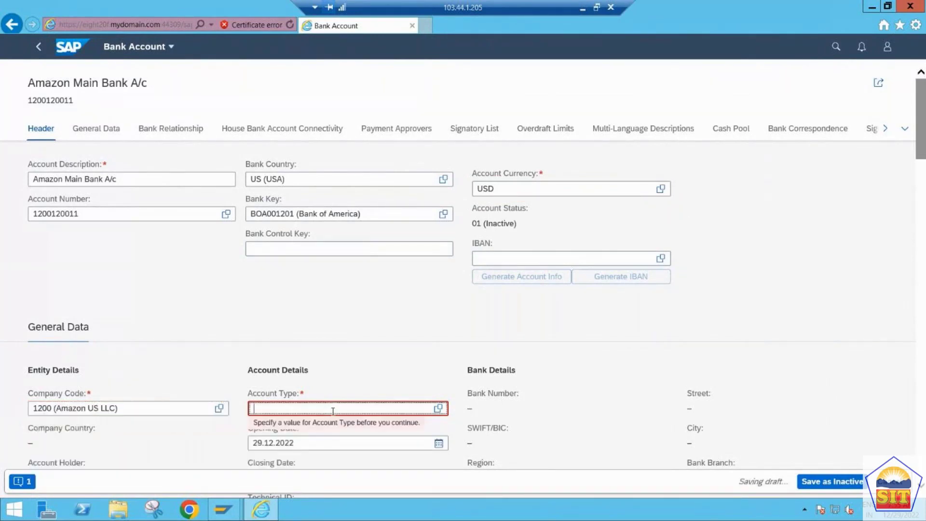
{"action": "left_click", "coordinate": [439, 410]}
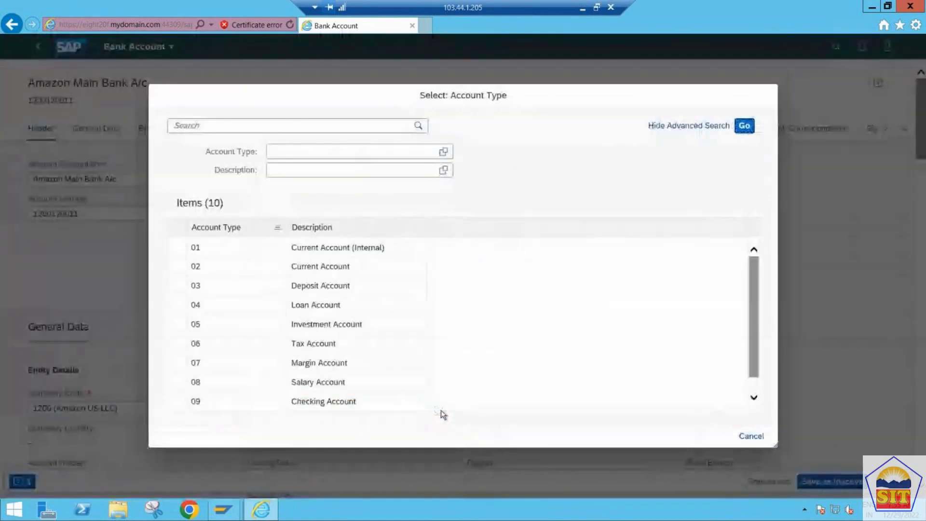
{"action": "left_click", "coordinate": [227, 266]}
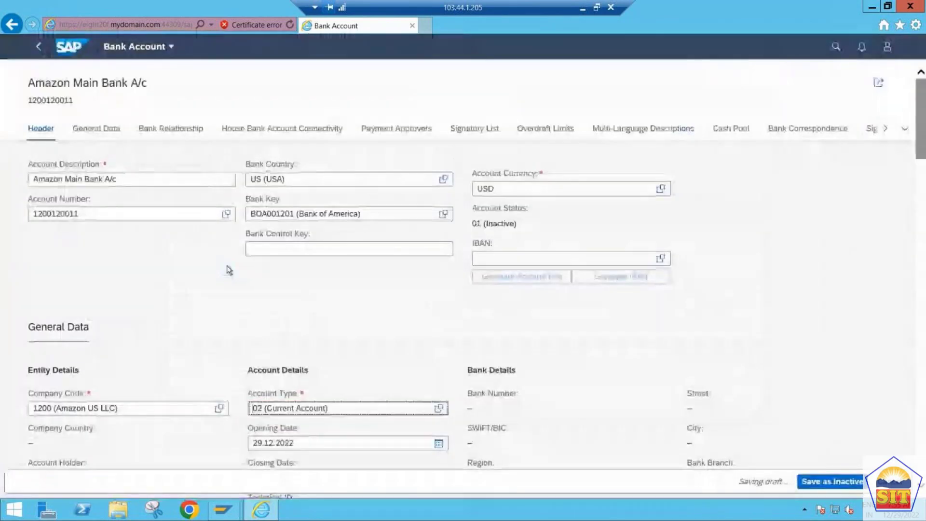
Create a house bank account connectivity entry for house bank BOA2 with house bank account ID ACUSD.
{"action": "left_click_drag", "start_coordinate": [921, 113], "coordinate": [924, 213]}
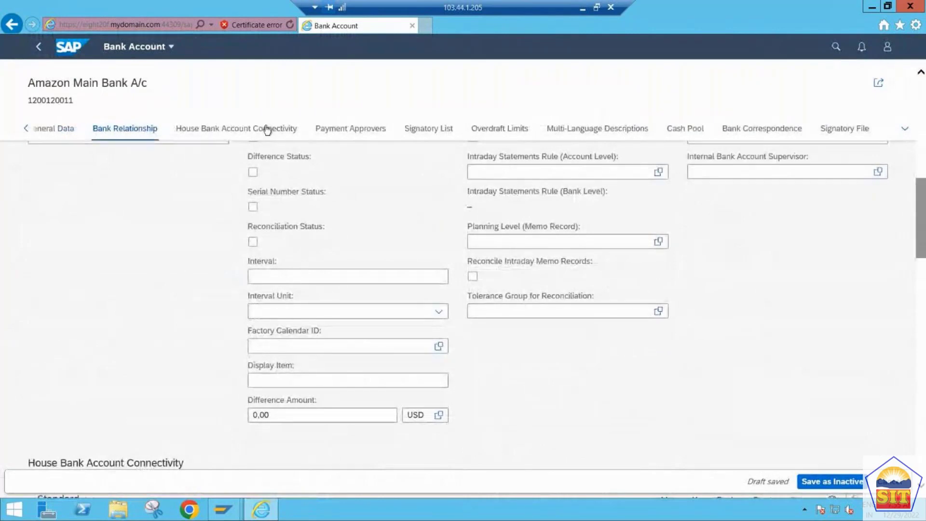
{"action": "left_click_drag", "start_coordinate": [921, 222], "coordinate": [923, 283]}
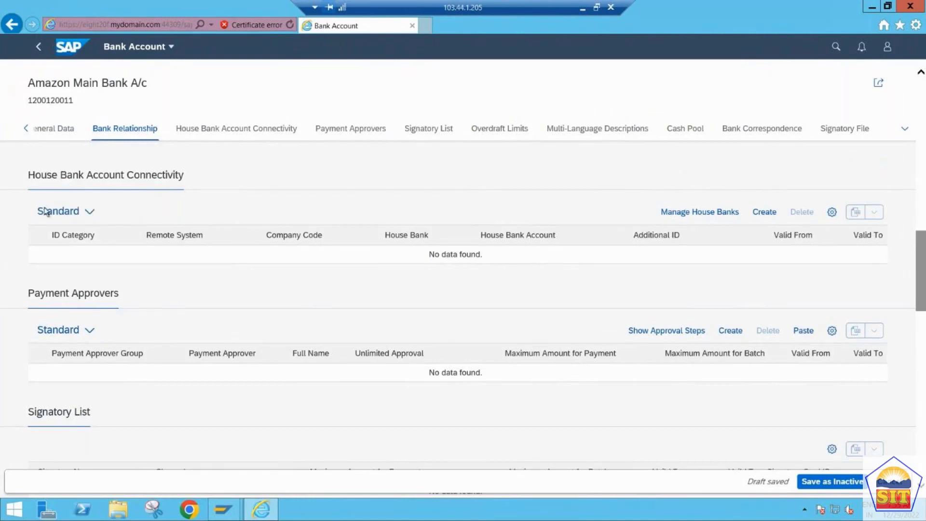
{"action": "left_click", "coordinate": [764, 212]}
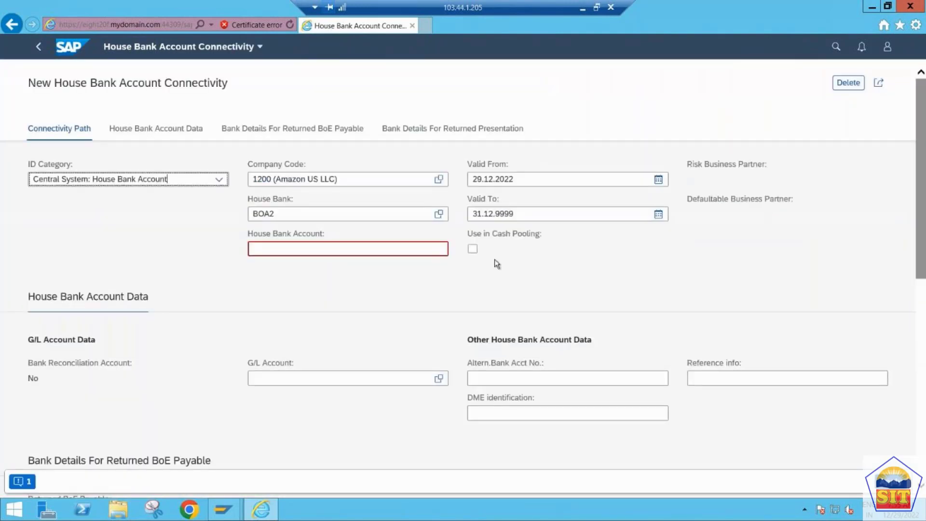
{"action": "left_click", "coordinate": [356, 248]}
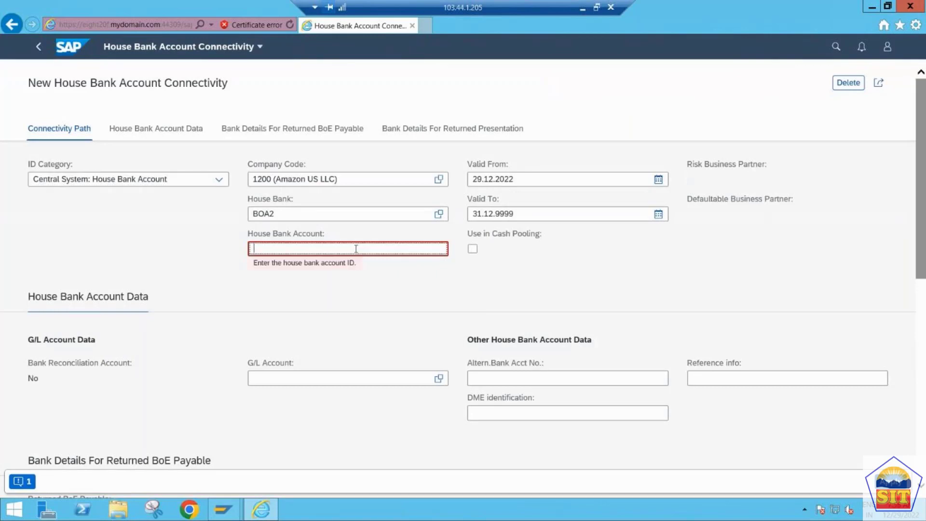
{"action": "type", "text": "ACUSD"}
{"action": "left_click", "coordinate": [519, 286]}
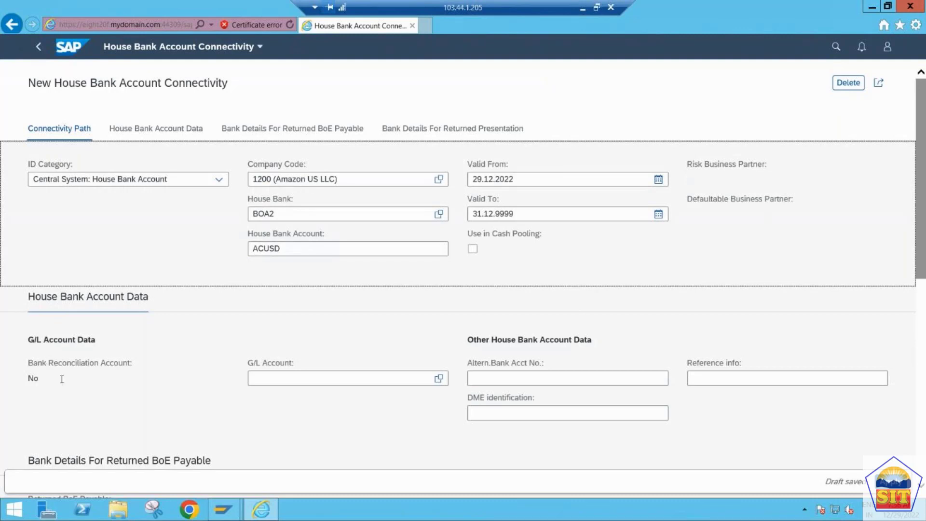
Assign G/L account 200701 to the house bank account and apply the connectivity entry.
{"action": "left_click", "coordinate": [439, 380]}
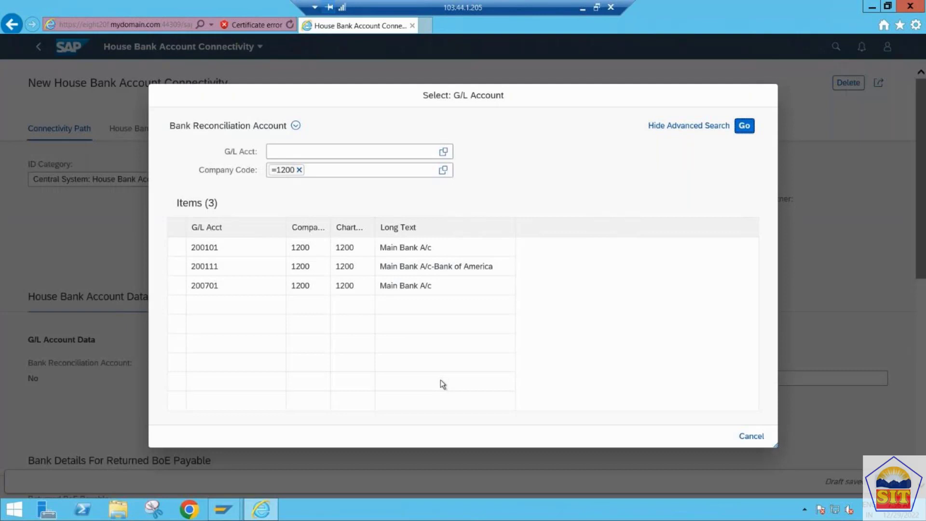
{"action": "left_click", "coordinate": [225, 285]}
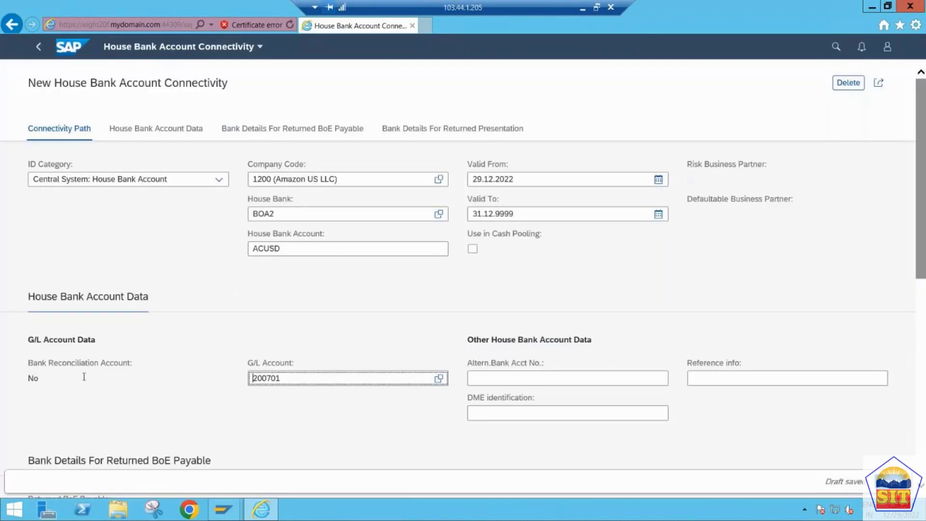
{"action": "left_click", "coordinate": [102, 413]}
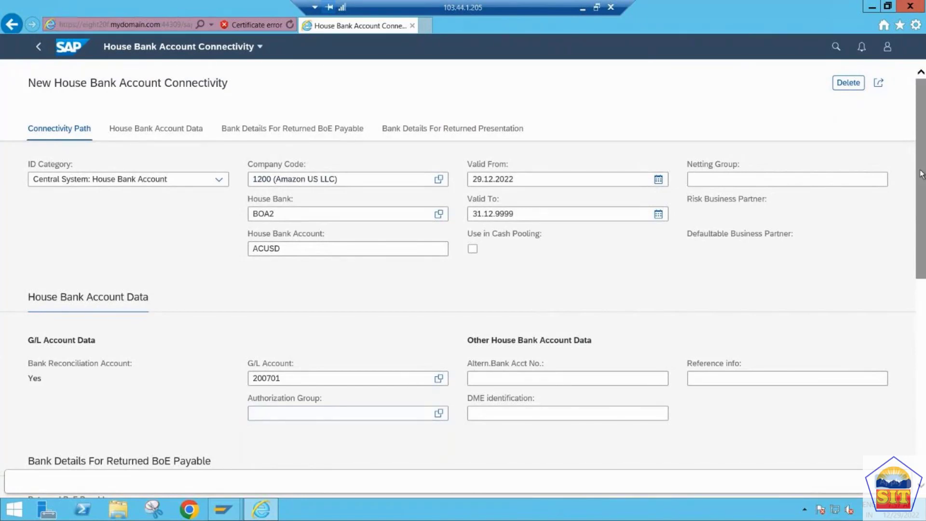
{"action": "left_click_drag", "start_coordinate": [921, 174], "coordinate": [923, 389]}
{"action": "left_click_drag", "start_coordinate": [921, 338], "coordinate": [917, 196]}
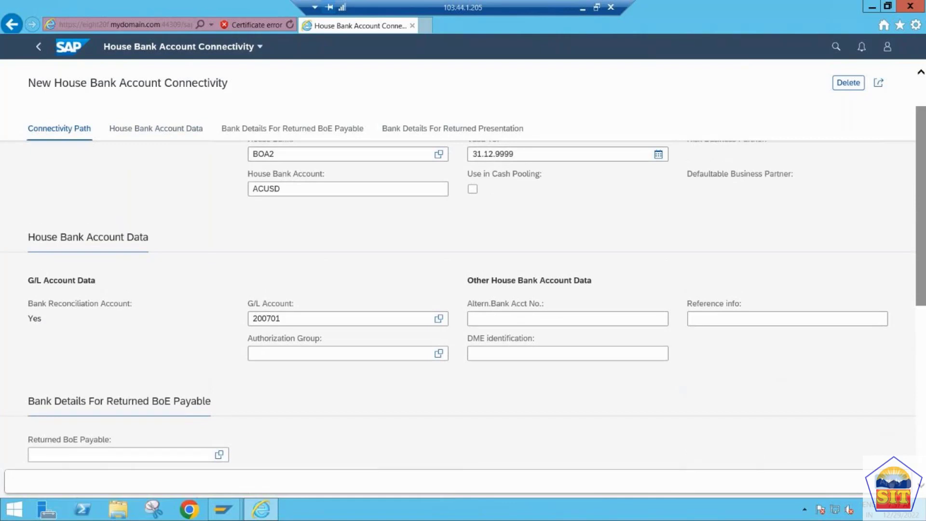
{"action": "left_click", "coordinate": [893, 482]}
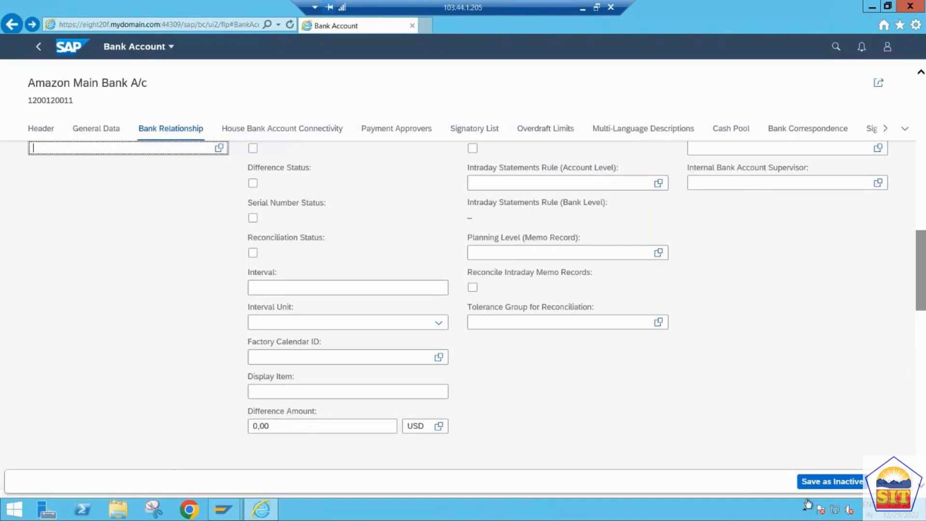
Save the Amazon Main Bank A/c as inactive and activate it, dismissing the message lists.
{"action": "left_click", "coordinate": [825, 482]}
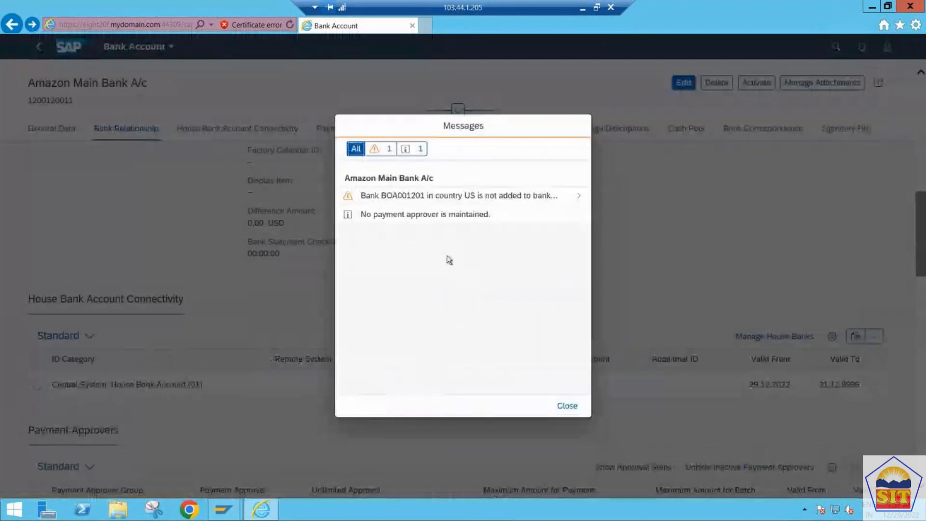
{"action": "left_click", "coordinate": [568, 407]}
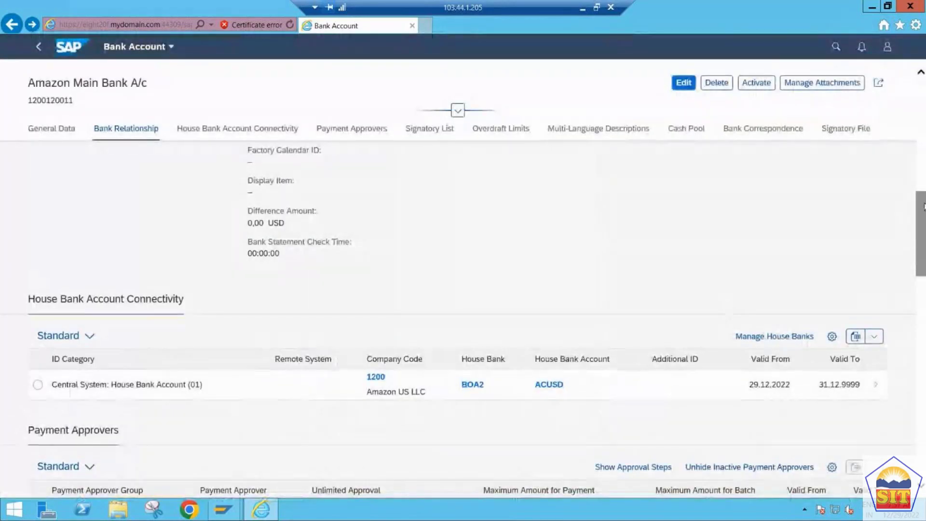
{"action": "left_click_drag", "start_coordinate": [923, 206], "coordinate": [918, 103]}
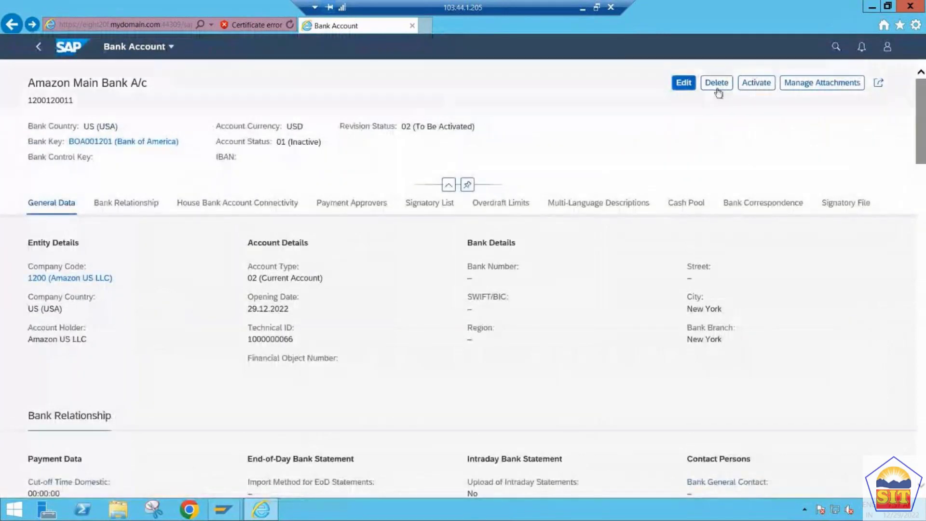
{"action": "left_click", "coordinate": [751, 84]}
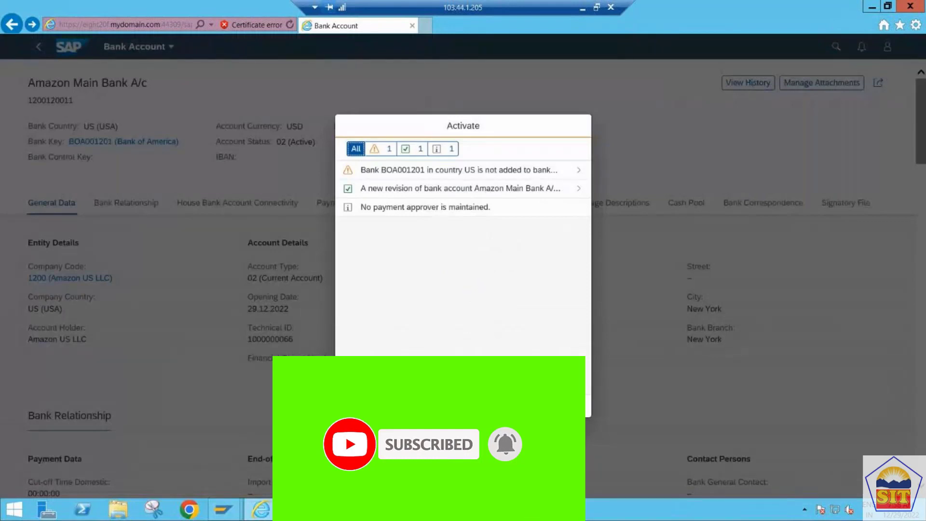
{"action": "left_click", "coordinate": [572, 406]}
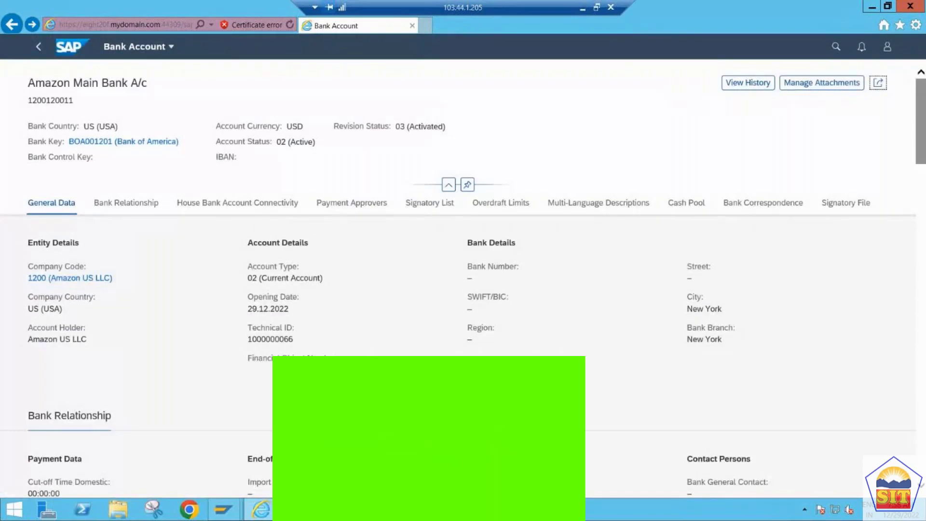
Switch to SAP Easy Access, run transaction FI12 and open the house banks of company code 1200.
{"action": "mouse_move", "coordinate": [223, 509]}
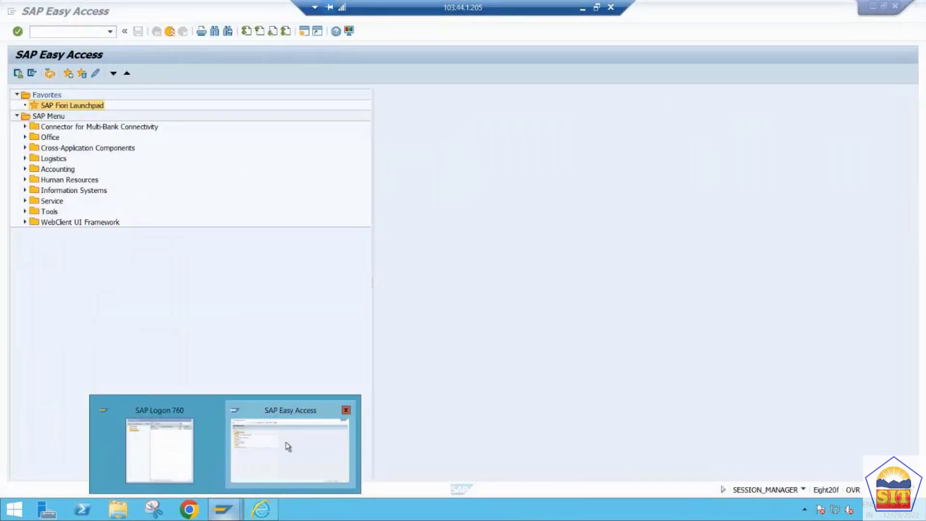
{"action": "left_click", "coordinate": [286, 442]}
{"action": "type", "text": "FI12"}
{"action": "key", "text": "Return"}
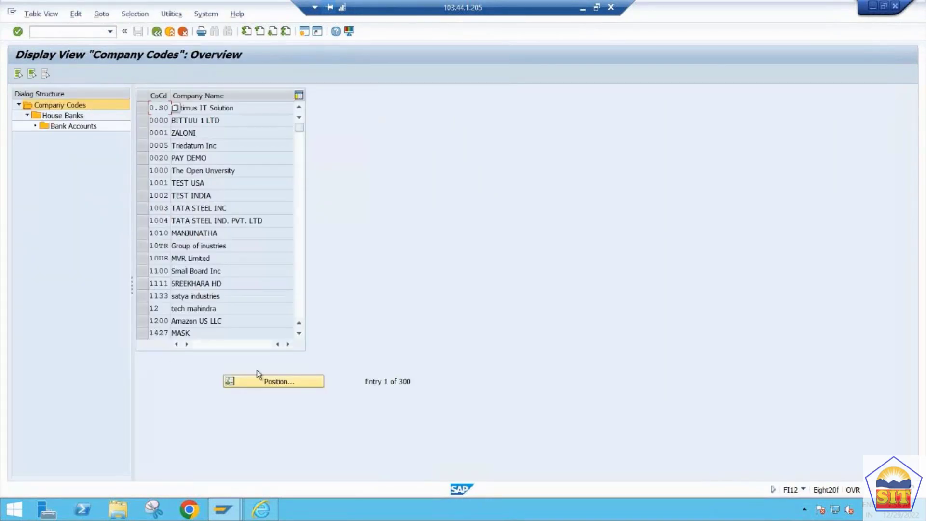
{"action": "left_click", "coordinate": [144, 322]}
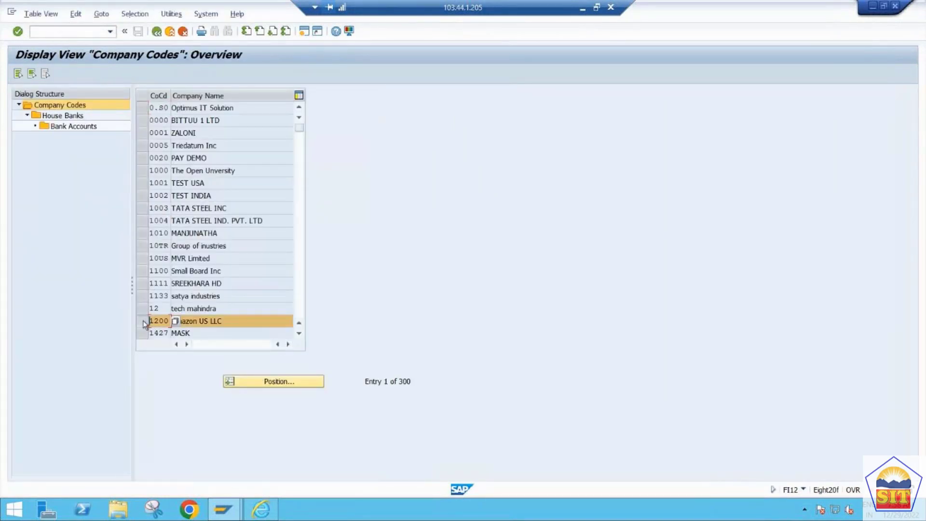
{"action": "double_click", "coordinate": [62, 116]}
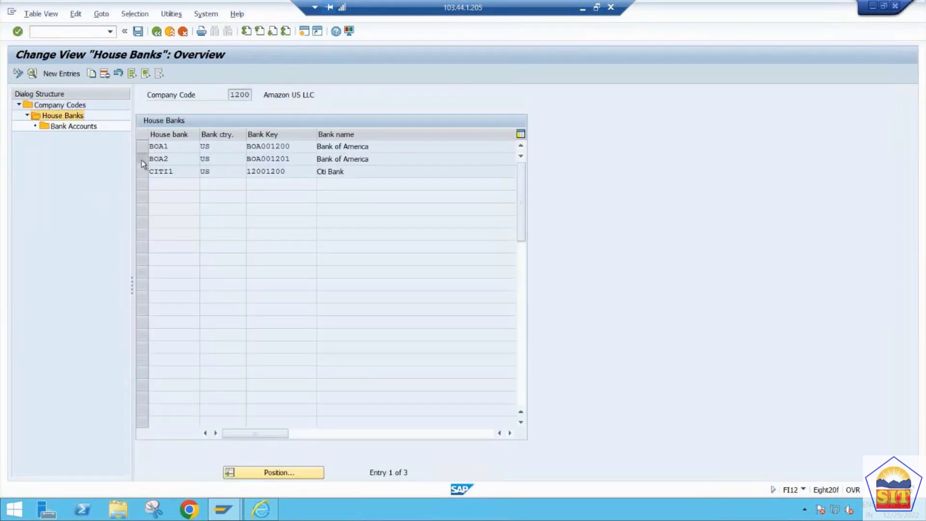
Display the bank account details of house bank BOA2 and check the assigned G/L account.
{"action": "left_click", "coordinate": [142, 160]}
{"action": "double_click", "coordinate": [64, 127]}
{"action": "key", "text": "Return"}
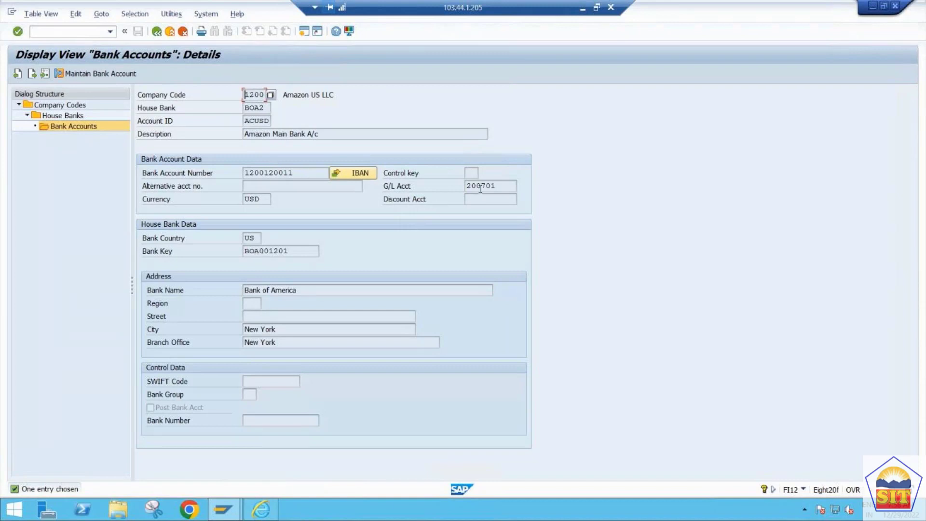
{"action": "left_click", "coordinate": [510, 186]}
Run transaction FS00 and display G/L account 200703 in company code 1200 to check its type and reconciliation account.
{"action": "left_click", "coordinate": [55, 32]}
{"action": "type", "text": "/nfs00"}
{"action": "key", "text": "Return"}
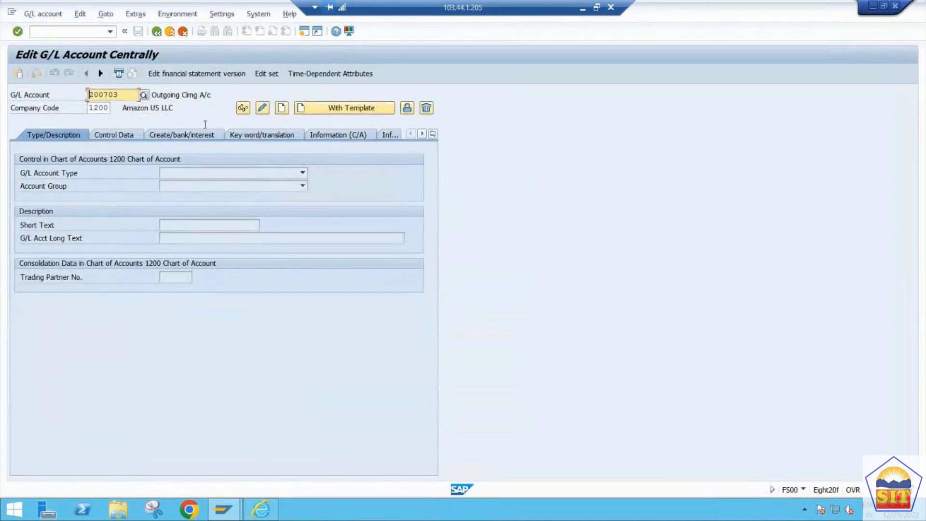
{"action": "left_click", "coordinate": [243, 107]}
{"action": "left_click", "coordinate": [122, 93]}
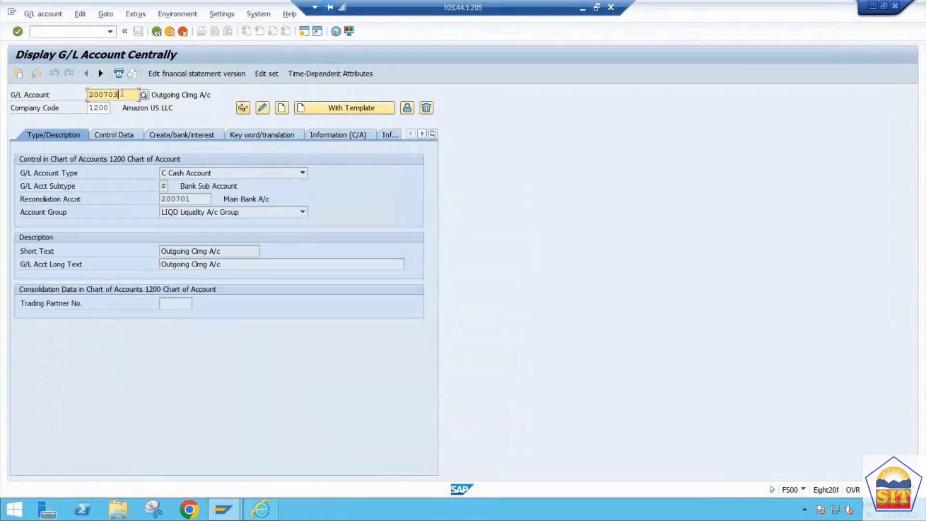
Run transaction FBZP and open the bank determination settings of the payment program.
{"action": "left_click", "coordinate": [52, 30]}
{"action": "type", "text": "/nfbzp"}
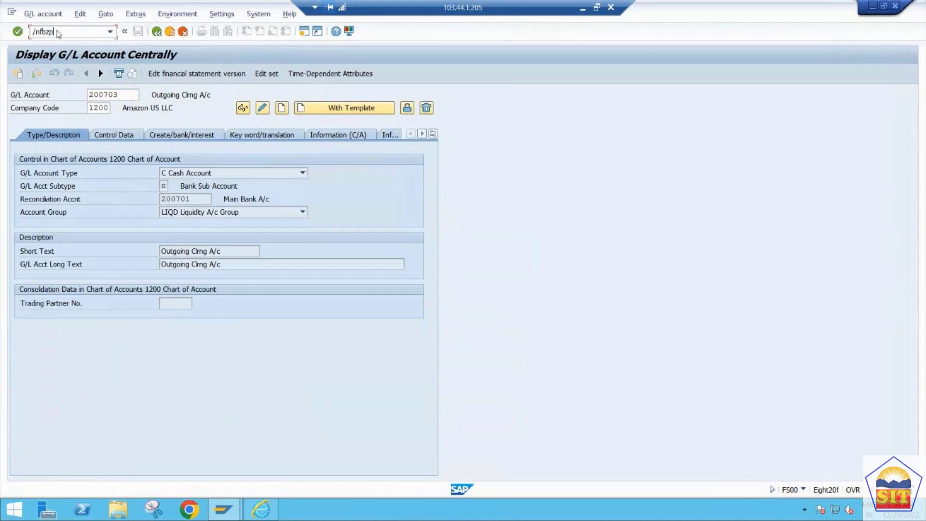
{"action": "key", "text": "Return"}
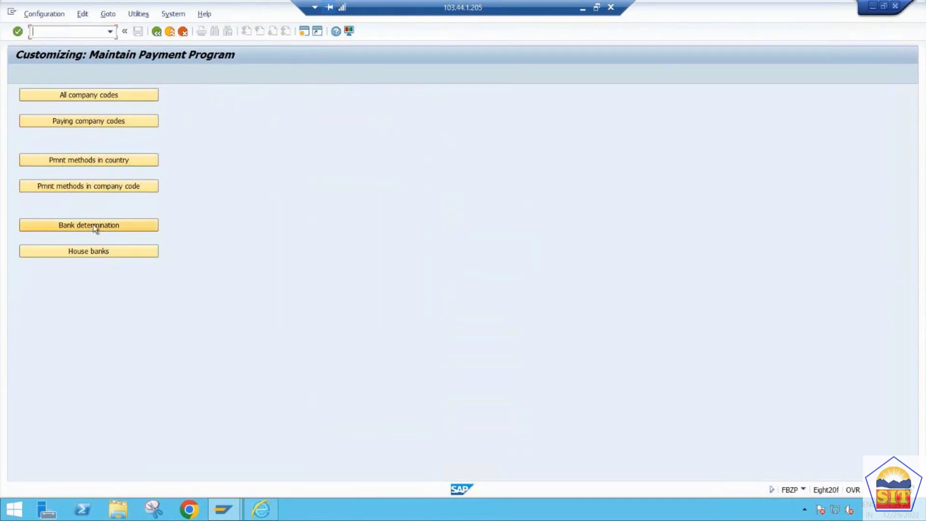
{"action": "left_click", "coordinate": [75, 226]}
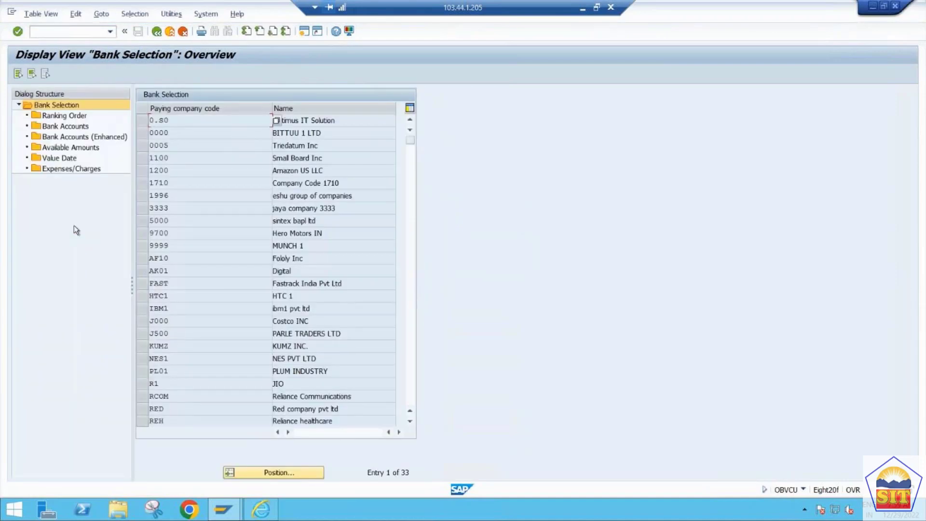
Start a new ranking order entry for company code 1200 with payment method C, currency USD and ranking order 3.
{"action": "left_click", "coordinate": [144, 173]}
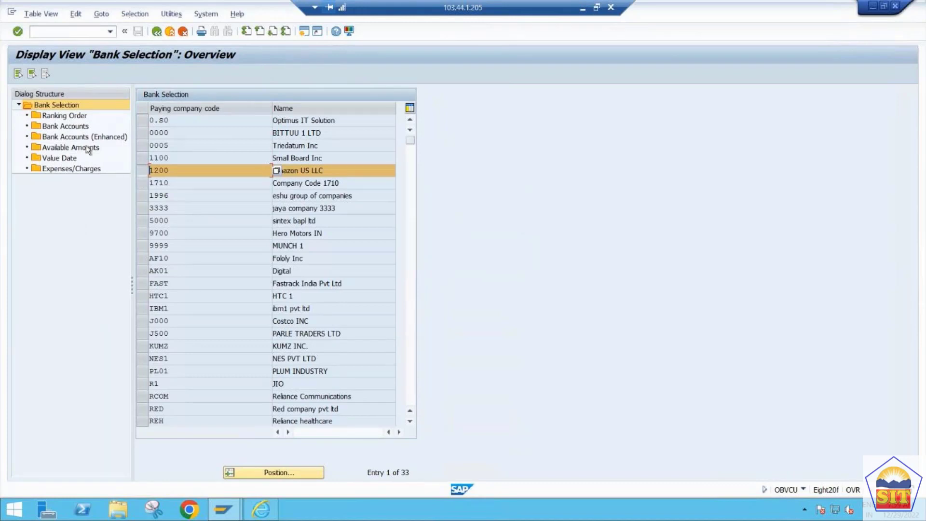
{"action": "double_click", "coordinate": [55, 117]}
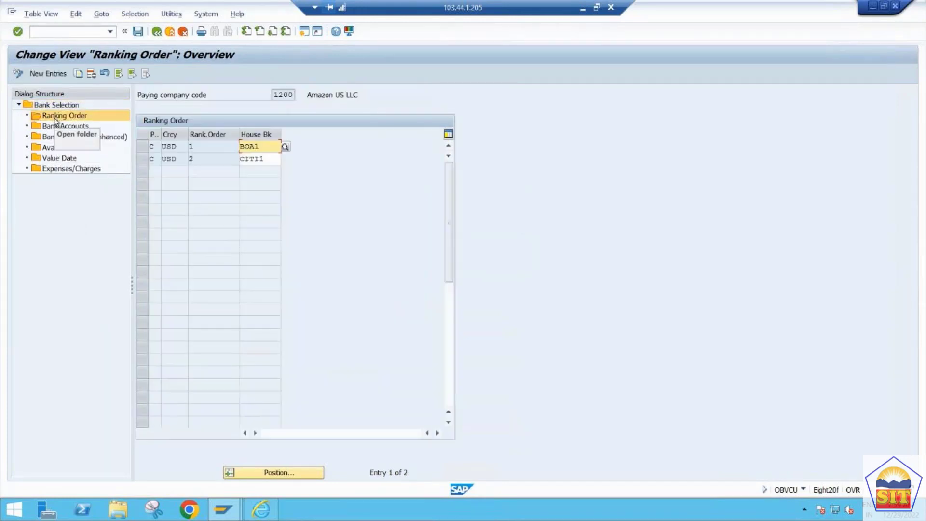
{"action": "left_click", "coordinate": [50, 77]}
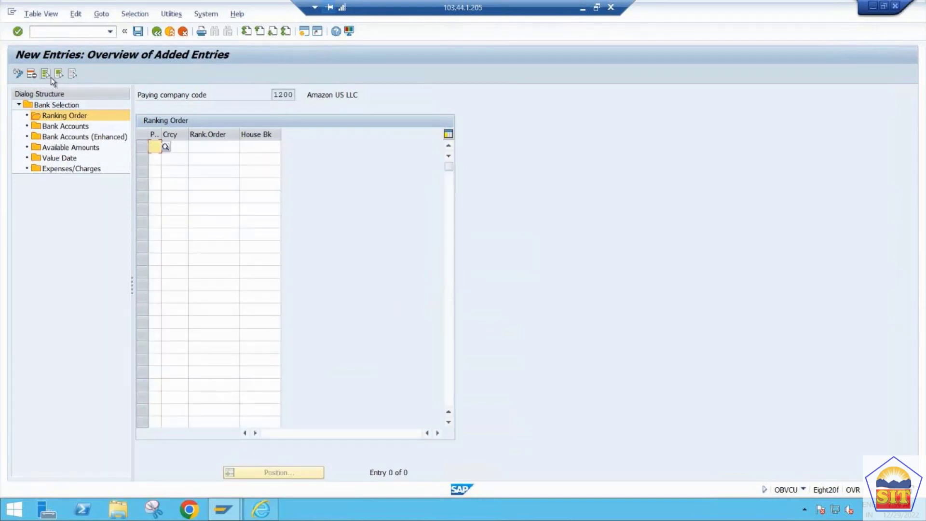
{"action": "type", "text": "C"}
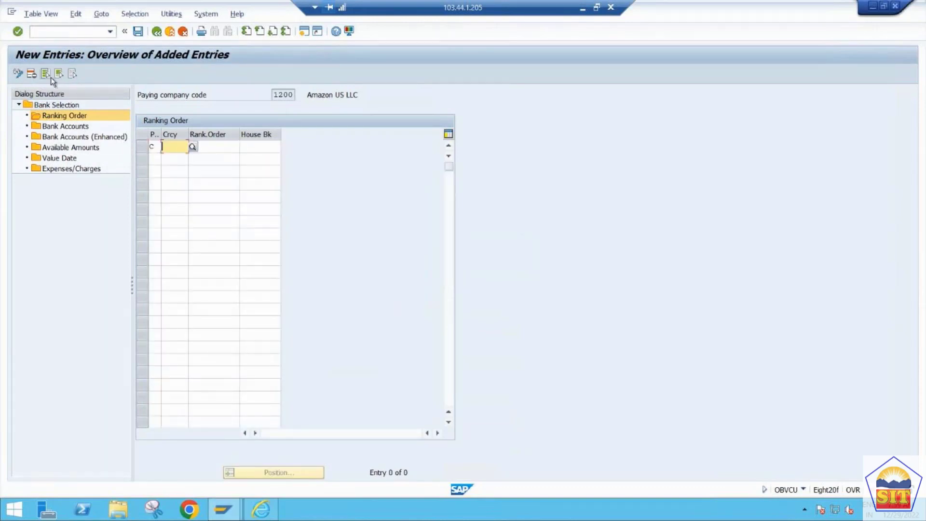
{"action": "type", "text": "USD"}
{"action": "key", "text": "Tab"}
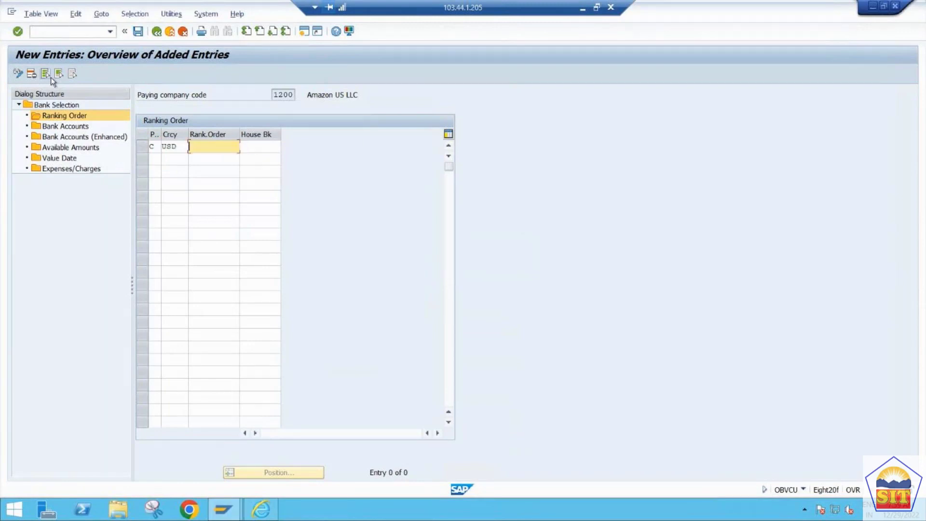
{"action": "type", "text": "3"}
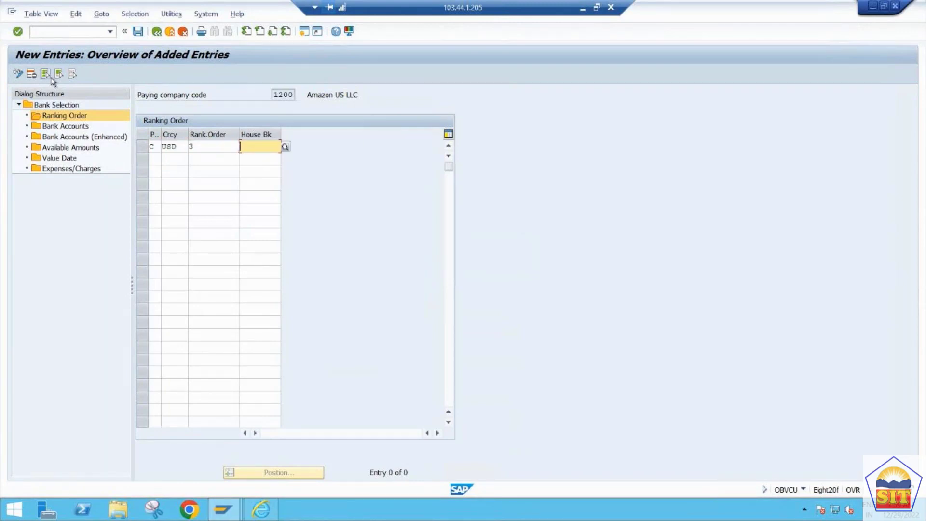
Assign house bank BOA2 to the new ranking order entry and save it to the proposed customizing request.
{"action": "type", "text": "BOS"}
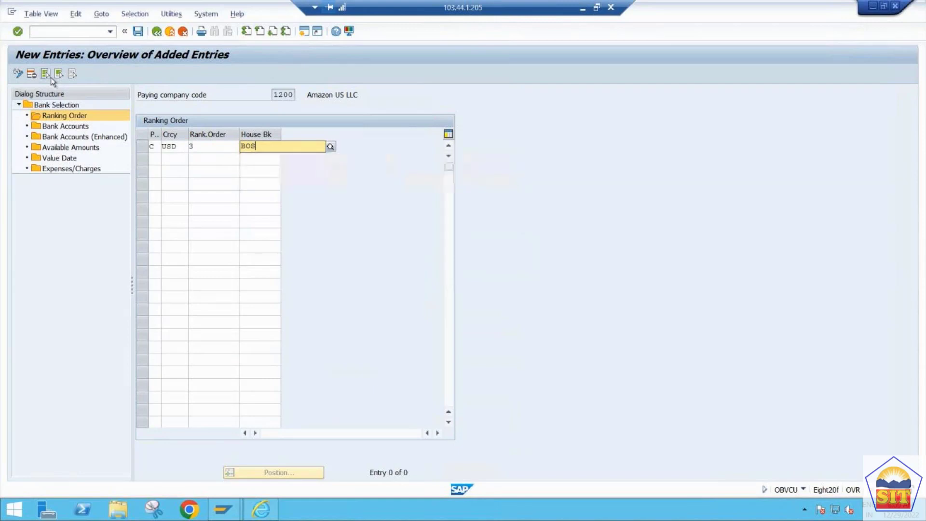
{"action": "key", "text": "BackSpace"}
{"action": "type", "text": "A"}
{"action": "key", "text": "Down"}
{"action": "key", "text": "Down"}
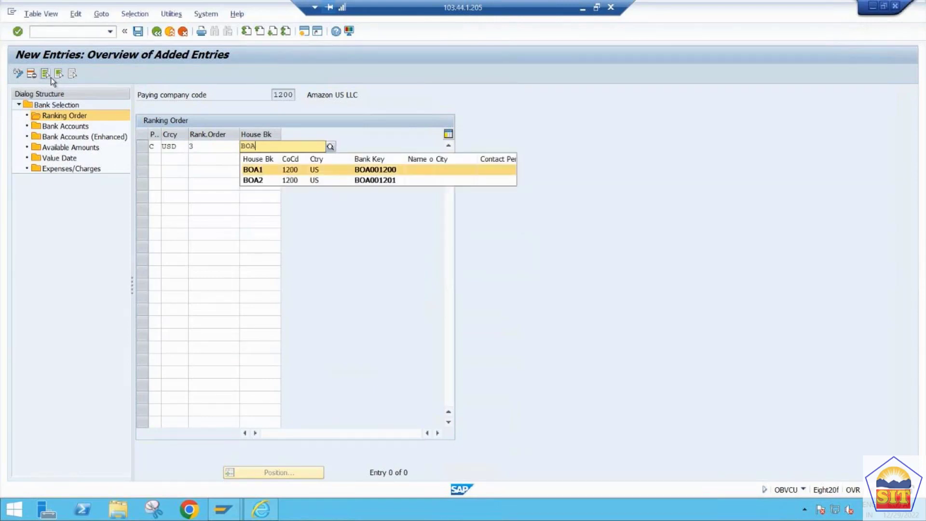
{"action": "key", "text": "Return"}
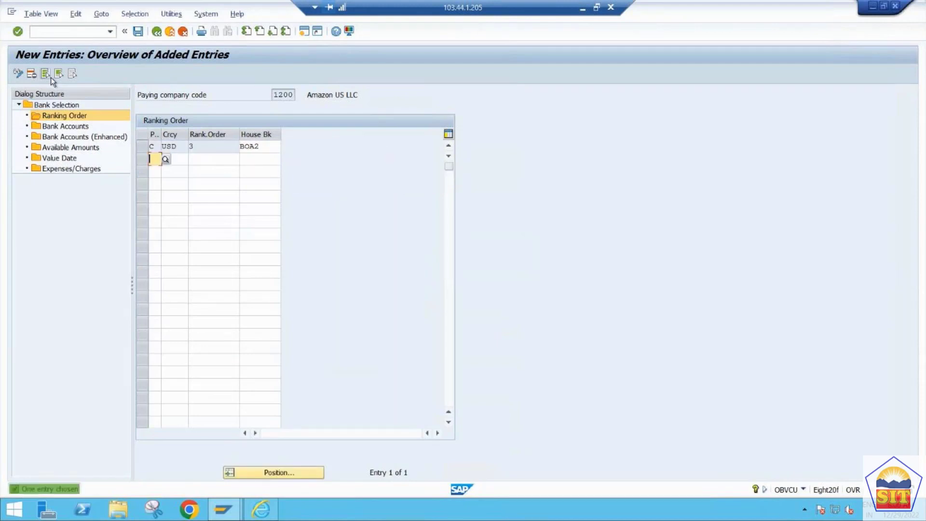
{"action": "key", "text": "ctrl+s"}
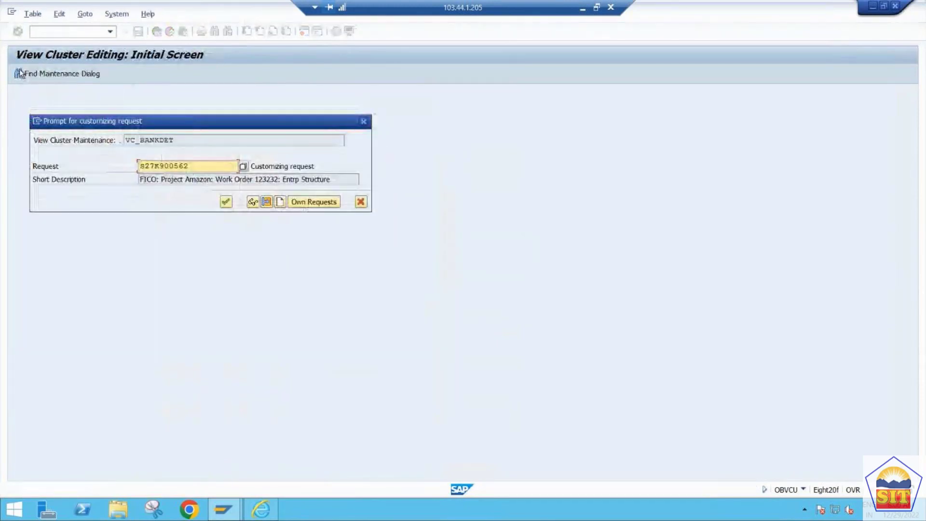
{"action": "key", "text": "Return"}
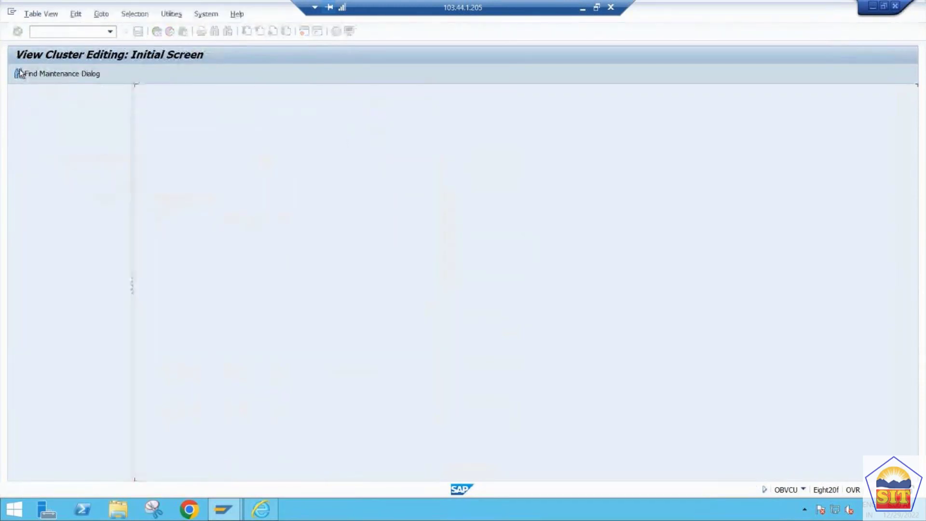
Copy the BOA1 entry in the bank accounts of bank selection and set the copy's house bank to BOA2.
{"action": "left_click", "coordinate": [58, 126]}
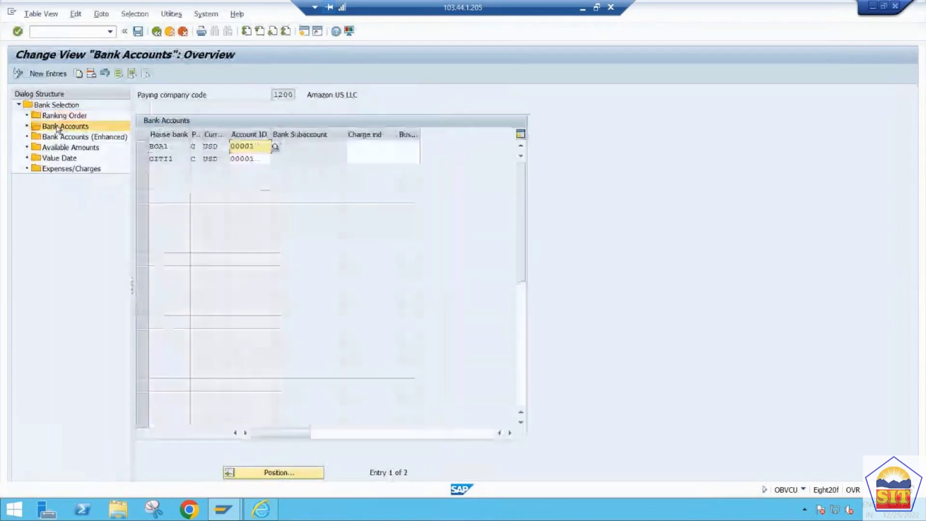
{"action": "left_click", "coordinate": [142, 146]}
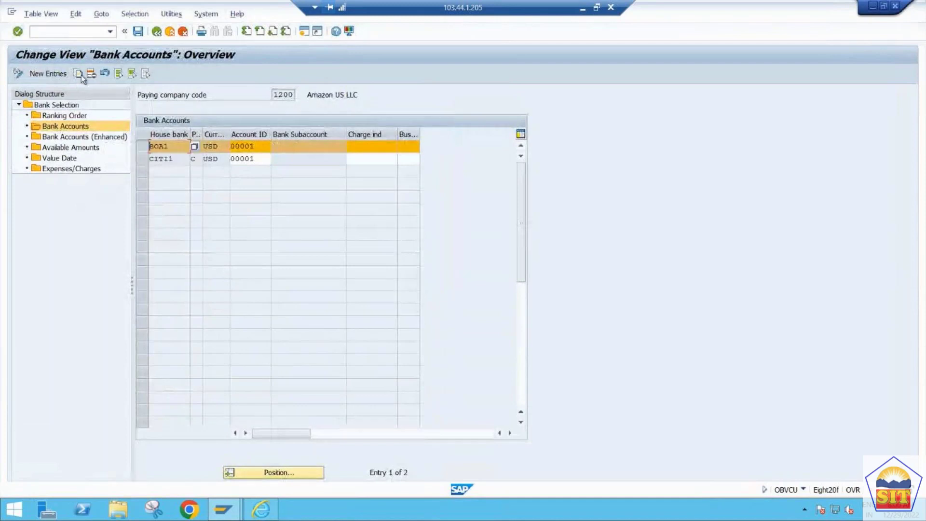
{"action": "left_click", "coordinate": [79, 74]}
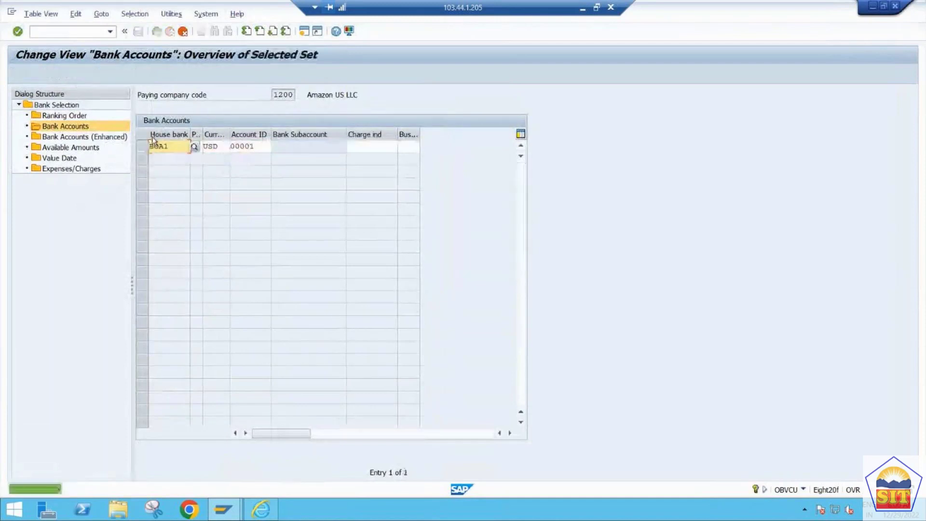
{"action": "key", "text": "BackSpace"}
{"action": "type", "text": "2"}
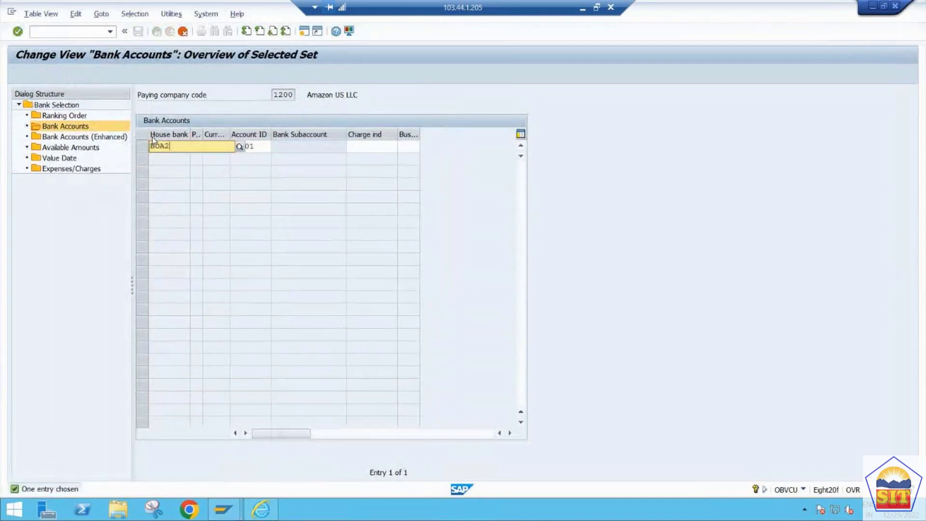
{"action": "key", "text": "F4"}
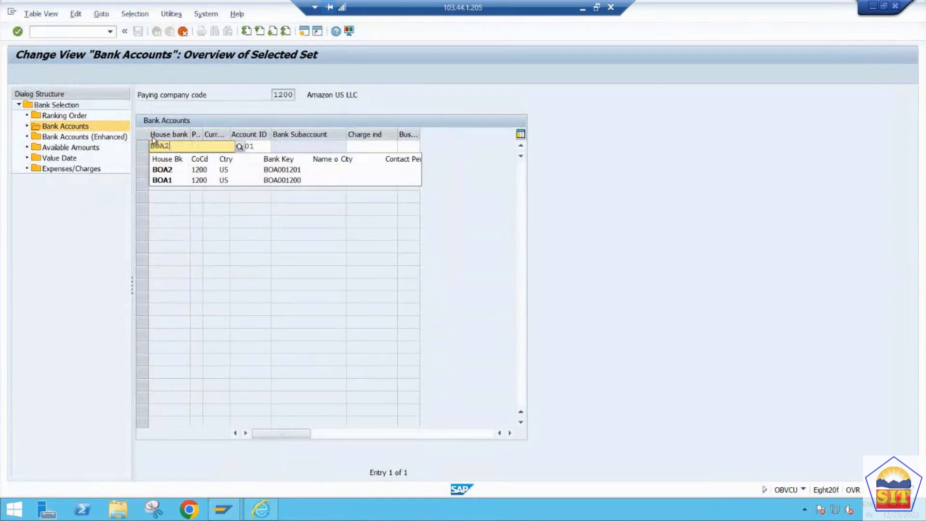
{"action": "left_click", "coordinate": [197, 170]}
Set the account ID of the copied BOA2 bank account entry to ACUSD and confirm the copy.
{"action": "left_click", "coordinate": [263, 148]}
{"action": "key", "text": "BackSpace"}
{"action": "key", "text": "BackSpace"}
{"action": "key", "text": "BackSpace"}
{"action": "key", "text": "BackSpace"}
{"action": "key", "text": "BackSpace"}
{"action": "type", "text": "ACUSD"}
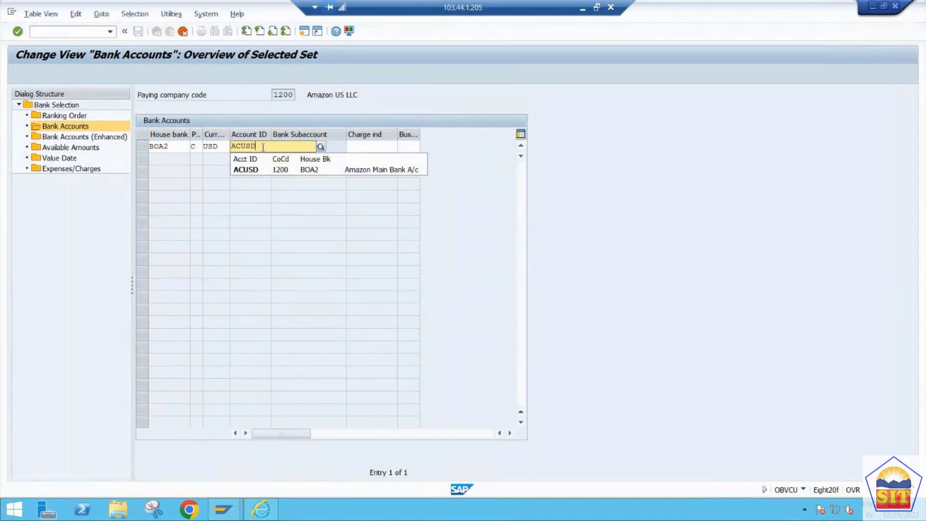
{"action": "key", "text": "Return"}
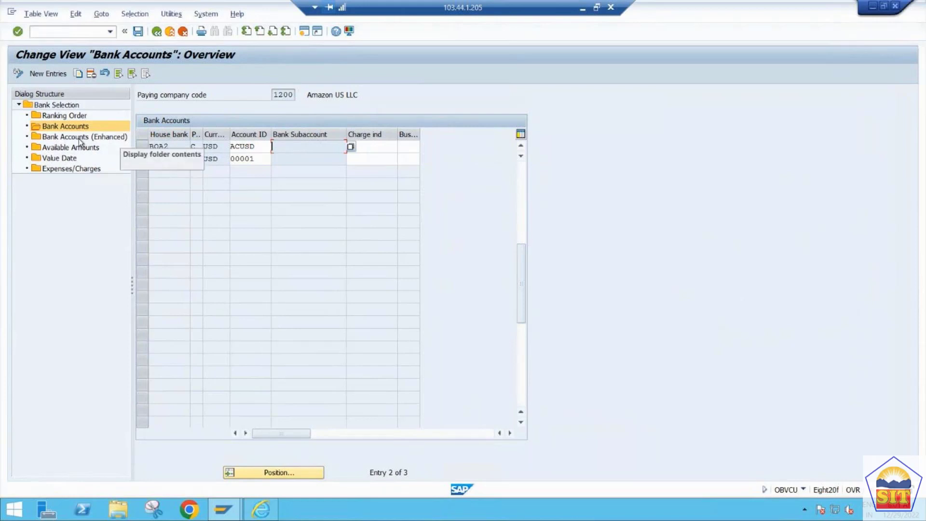
Copy the BOA1 entry in the enhanced bank accounts and set the copy's house bank to BOA2.
{"action": "left_click", "coordinate": [59, 137]}
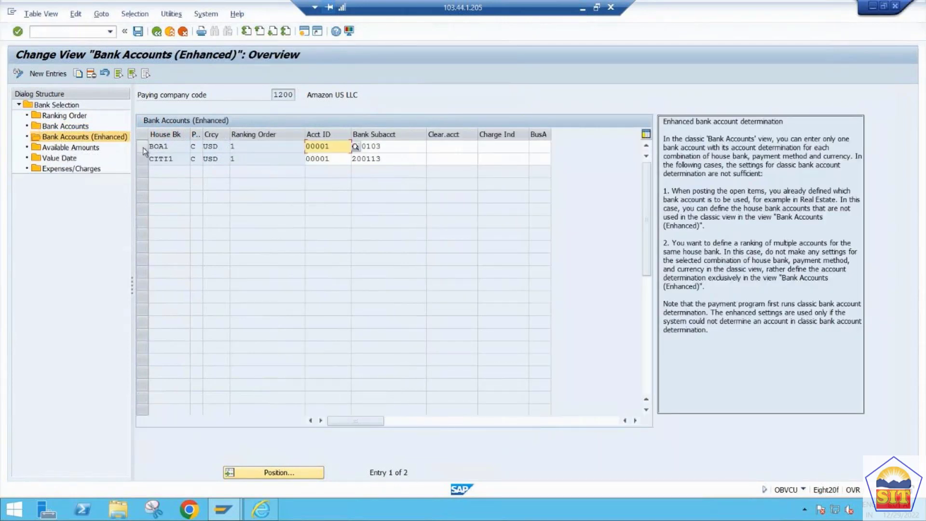
{"action": "left_click", "coordinate": [143, 148]}
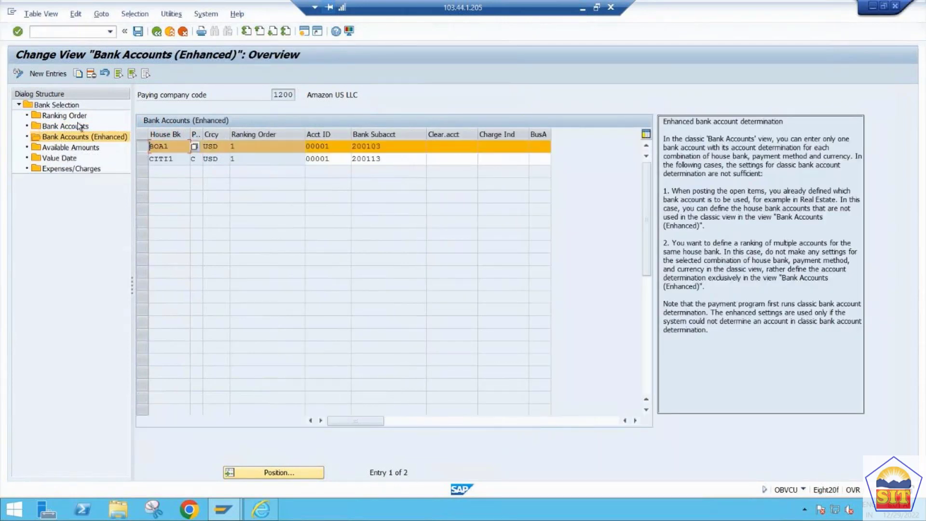
{"action": "left_click", "coordinate": [77, 74]}
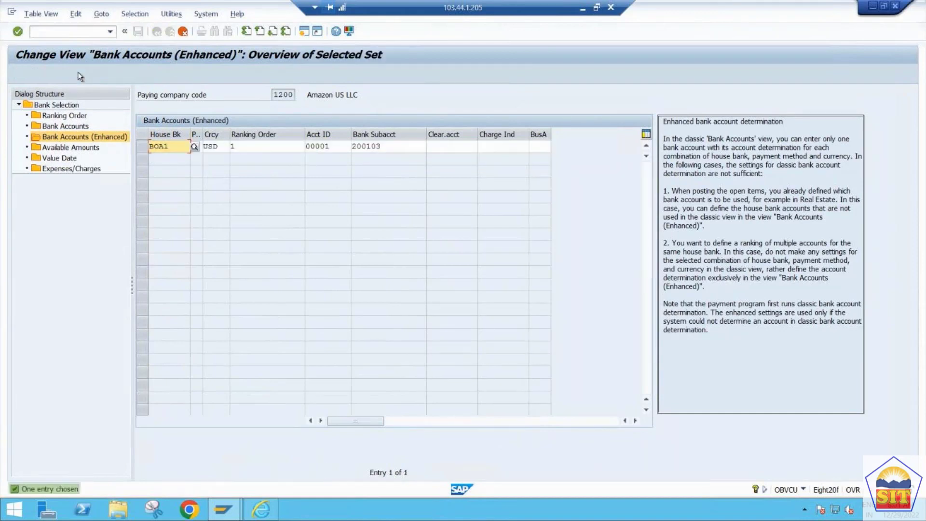
{"action": "key", "text": "Right"}
{"action": "key", "text": "BackSpace"}
{"action": "type", "text": "2"}
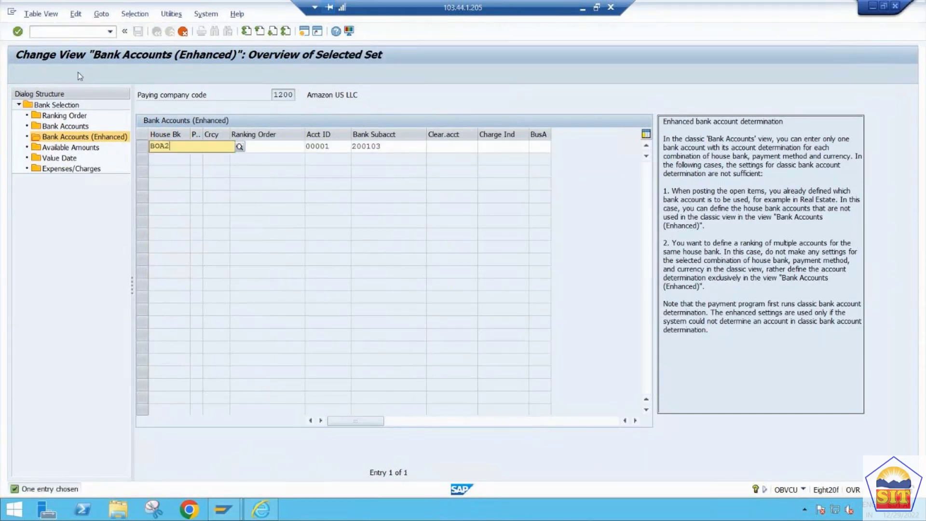
Complete the enhanced BOA2 entry with ranking order 1, account ID ACUSD and bank subaccount 200703, and save it.
{"action": "key", "text": "Tab"}
{"action": "key", "text": "Tab"}
{"action": "key", "text": "Tab"}
{"action": "type", "text": "1"}
{"action": "key", "text": "Tab"}
{"action": "type", "text": "AC"}
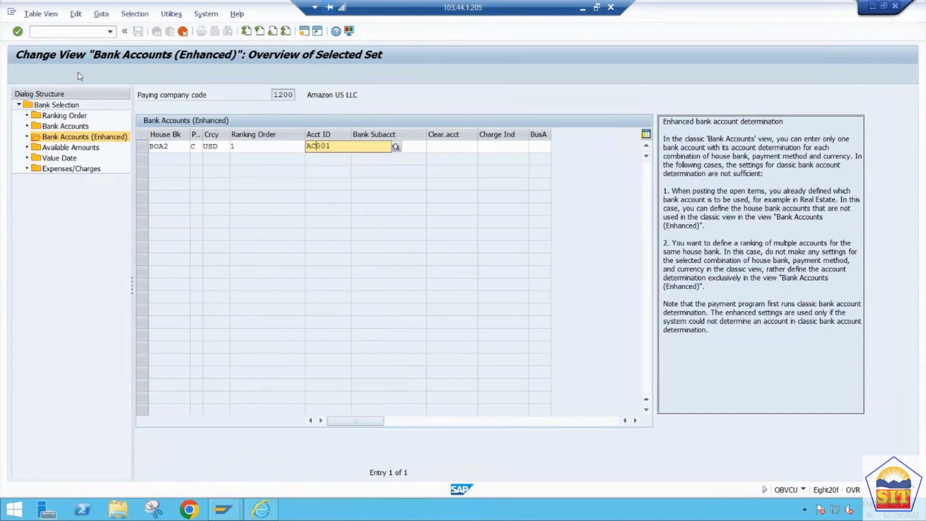
{"action": "type", "text": "USD"}
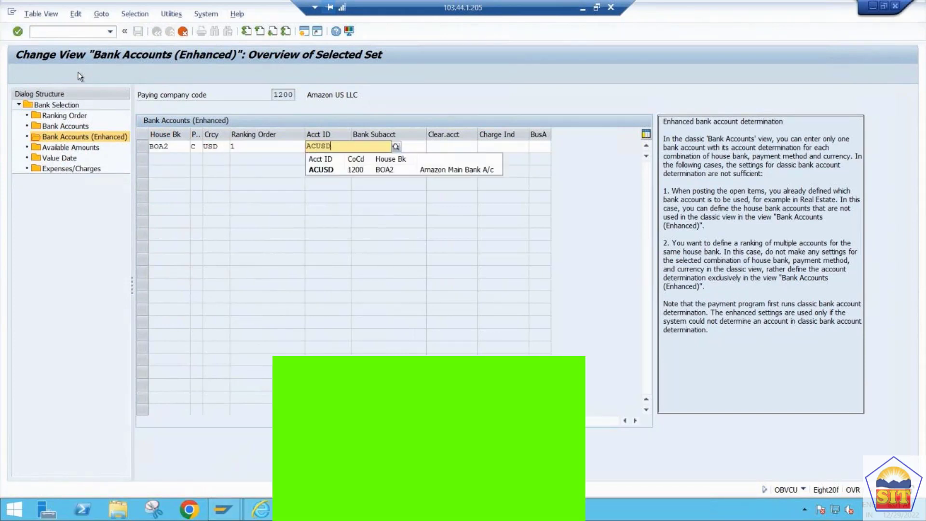
{"action": "key", "text": "Tab"}
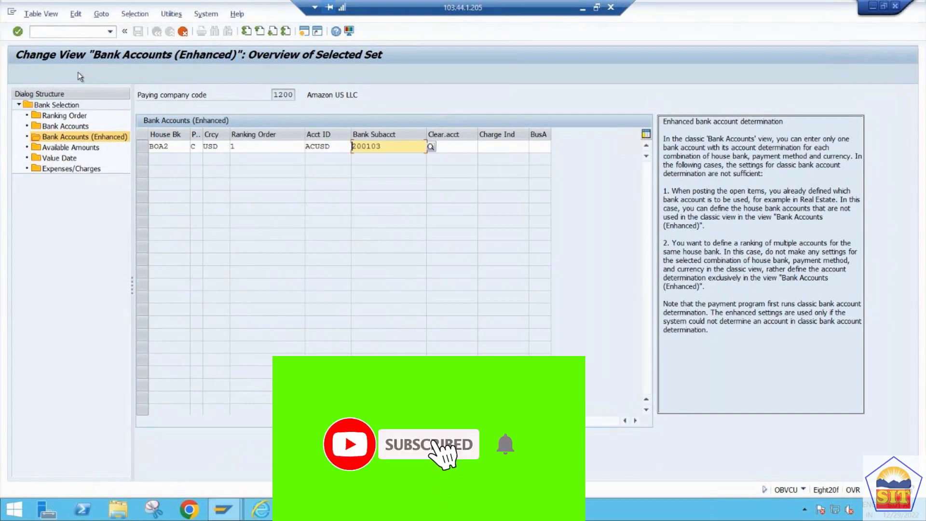
{"action": "type", "text": "7"}
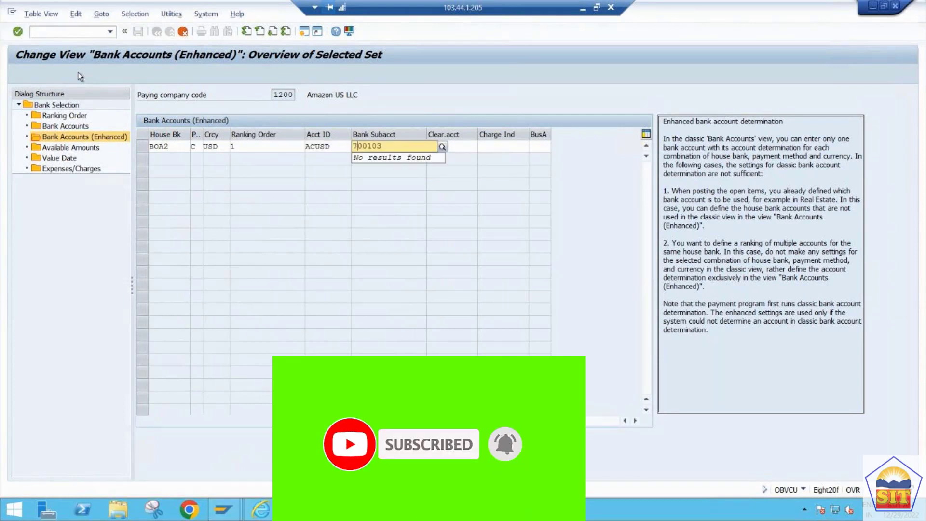
{"action": "type", "text": "2007"}
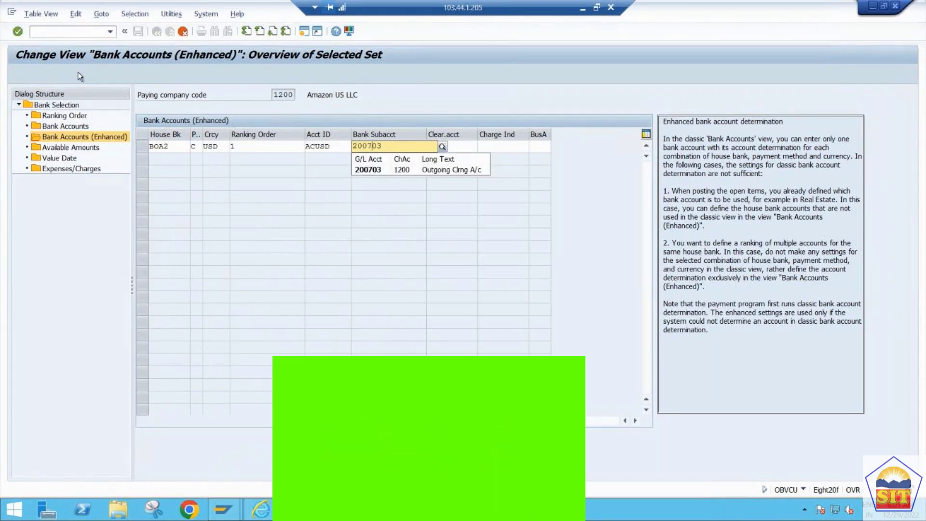
Leave the bank selection settings and run transaction F-43 to enter a vendor invoice.
{"action": "left_click", "coordinate": [67, 34]}
{"action": "type", "text": "/nf-"}
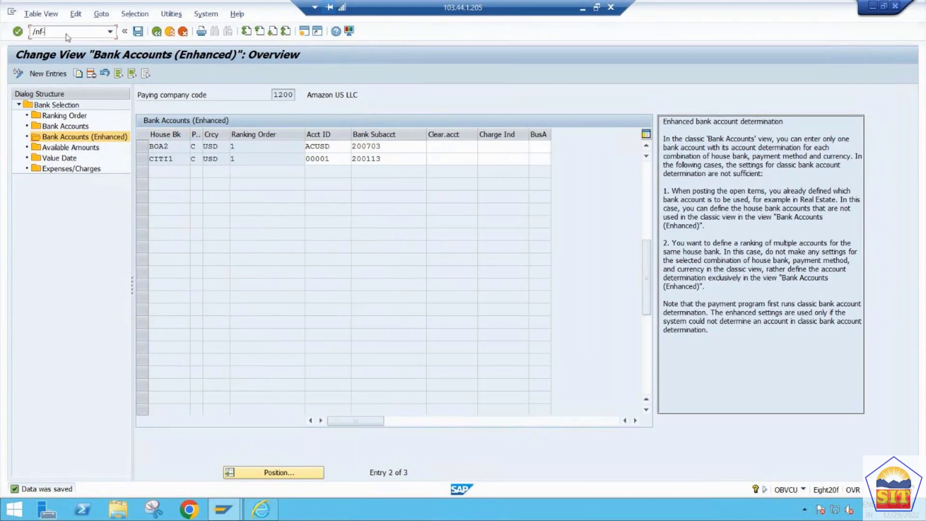
{"action": "type", "text": "43"}
{"action": "key", "text": "Return"}
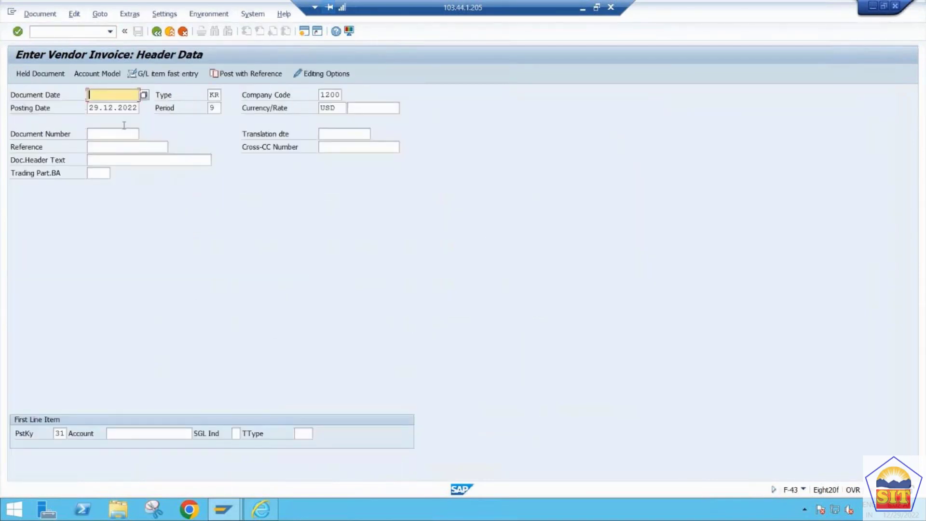
Enter document date 29.12.2022 and the account of vendor Samsung Electrical LLC with posting key 31, and continue to the vendor item.
{"action": "type", "text": "29.12.2022"}
{"action": "key", "text": "Tab"}
{"action": "key", "text": "Tab"}
{"action": "key", "text": "Tab"}
{"action": "key", "text": "Tab"}
{"action": "key", "text": "Tab"}
{"action": "key", "text": "Tab"}
{"action": "key", "text": "Tab"}
{"action": "key", "text": "Tab"}
{"action": "key", "text": "Tab"}
{"action": "key", "text": "Tab"}
{"action": "key", "text": "Tab"}
{"action": "key", "text": "Tab"}
{"action": "key", "text": "Tab"}
{"action": "key", "text": "Tab"}
{"action": "key", "text": "Tab"}
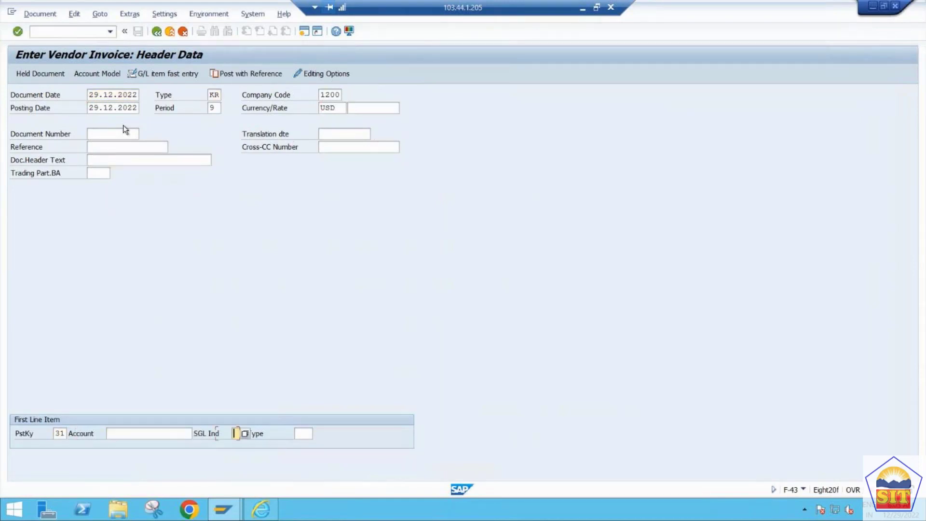
{"action": "key", "text": "shift+Tab"}
{"action": "type", "text": "4--"}
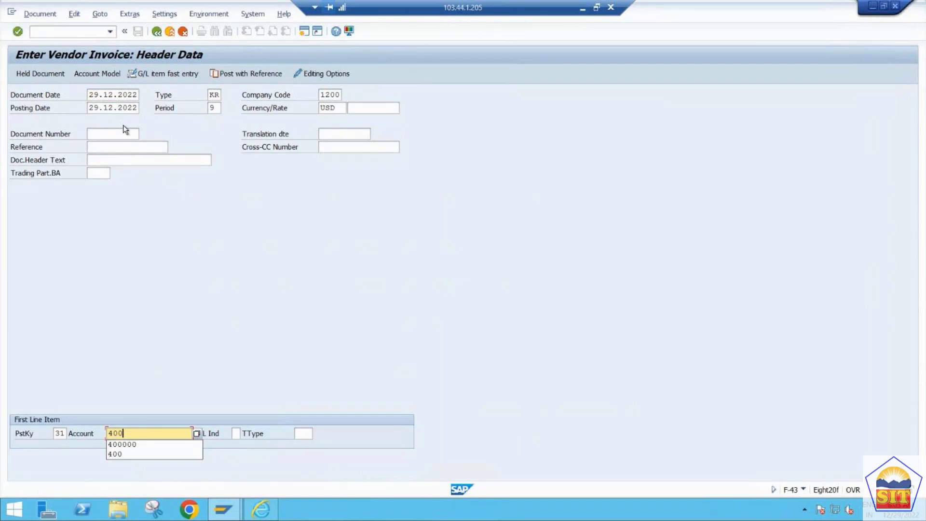
{"action": "key", "text": "Tab"}
{"action": "key", "text": "Return"}
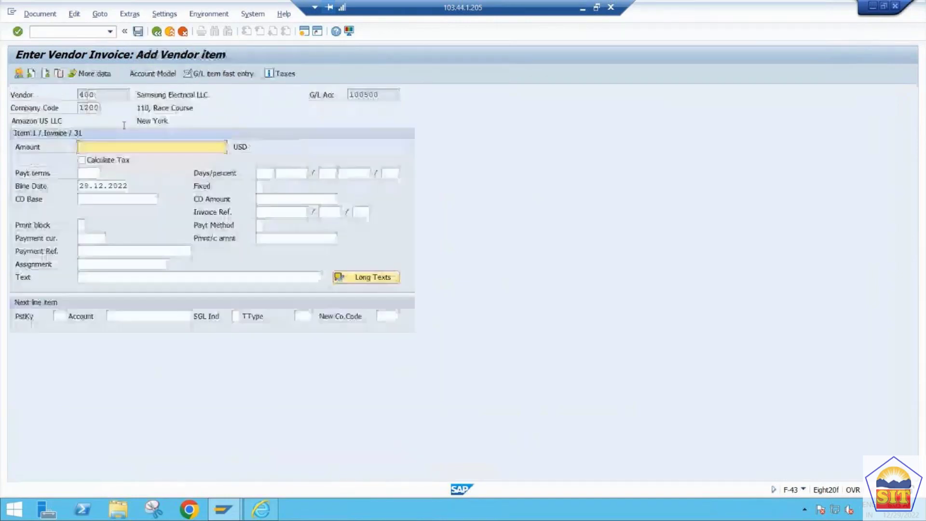
Enter amount 29000 and text "purchase" for the vendor item.
{"action": "type", "text": "29000"}
{"action": "key", "text": "Tab"}
{"action": "key", "text": "Tab"}
{"action": "key", "text": "Tab"}
{"action": "key", "text": "Tab"}
{"action": "key", "text": "Tab"}
{"action": "key", "text": "Tab"}
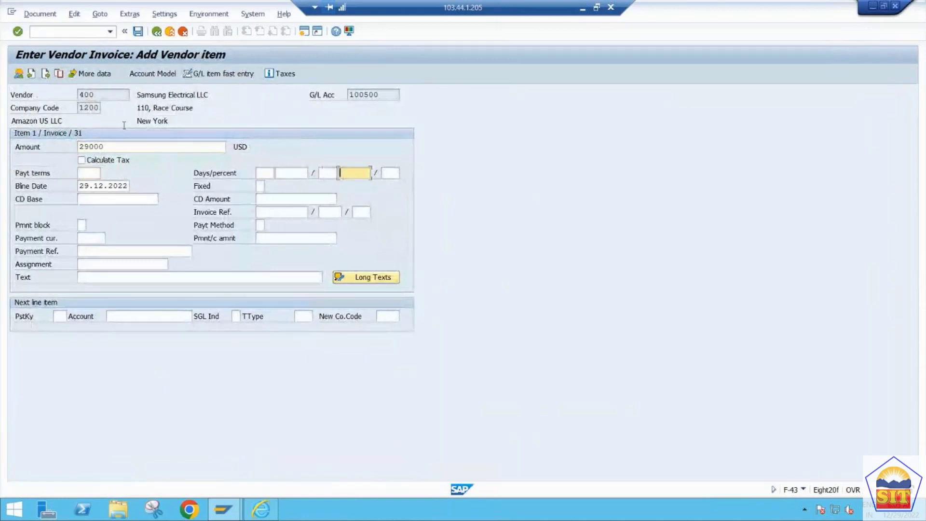
{"action": "key", "text": "Tab"}
{"action": "key", "text": "Tab"}
{"action": "key", "text": "Tab"}
{"action": "key", "text": "Tab"}
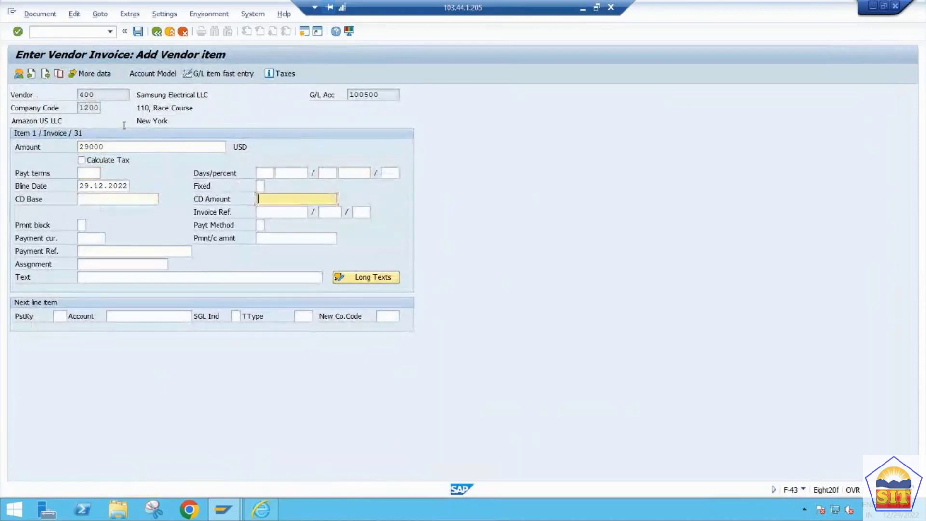
{"action": "key", "text": "Tab"}
{"action": "key", "text": "Tab"}
{"action": "key", "text": "Tab"}
{"action": "key", "text": "Tab"}
{"action": "key", "text": "Tab"}
{"action": "key", "text": "Tab"}
{"action": "key", "text": "Tab"}
{"action": "key", "text": "Tab"}
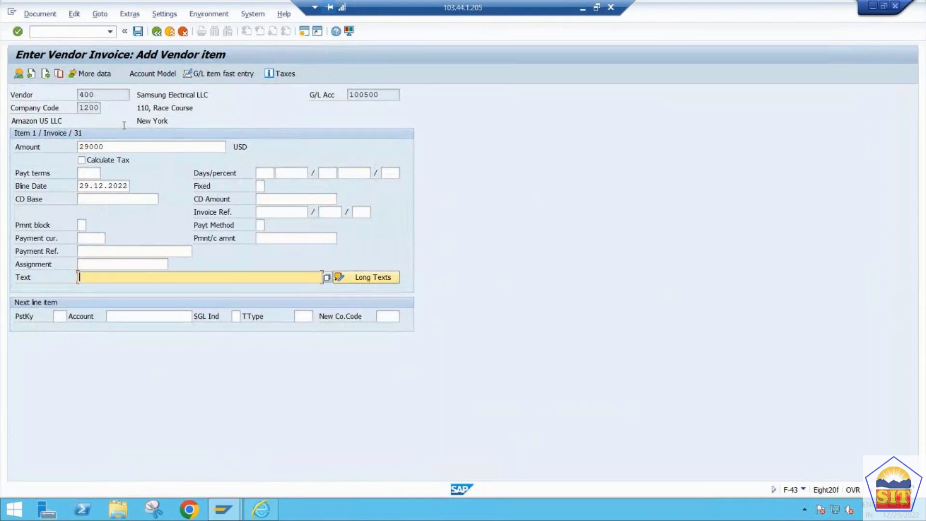
{"action": "type", "text": "pu"}
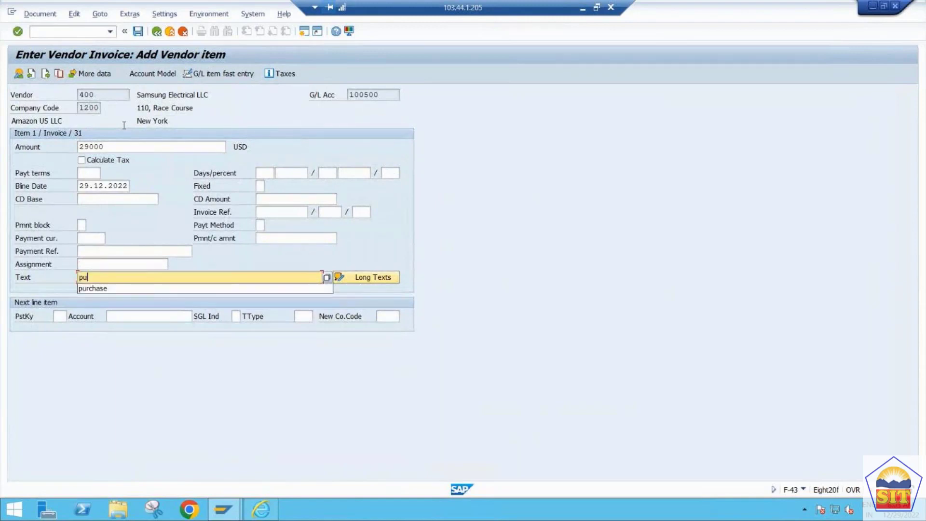
{"action": "key", "text": "Down"}
Set the next line item to posting key 40 and G/L account 400000, and continue to the G/L item.
{"action": "key", "text": "Tab"}
{"action": "key", "text": "Tab"}
{"action": "type", "text": "40"}
{"action": "key", "text": "Tab"}
{"action": "type", "text": "4"}
{"action": "key", "text": "Down"}
{"action": "key", "text": "Down"}
{"action": "key", "text": "Return"}
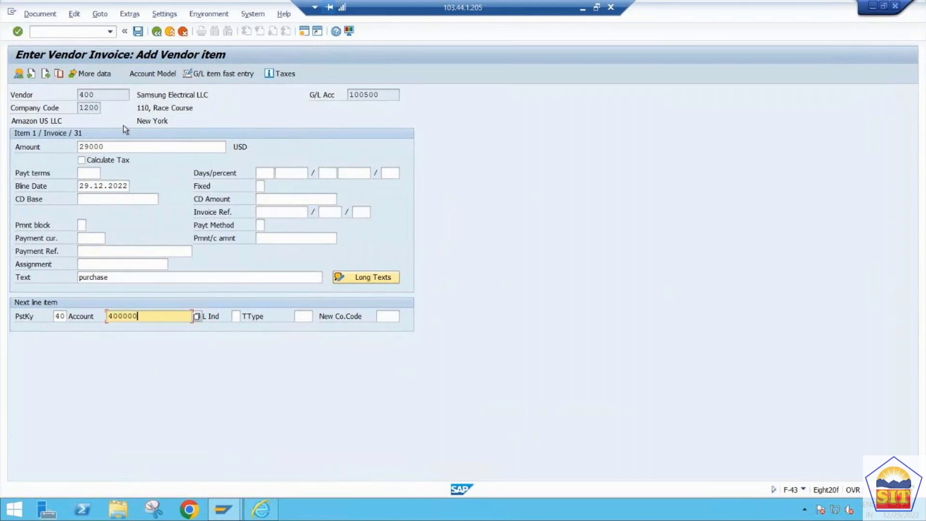
{"action": "key", "text": "Return"}
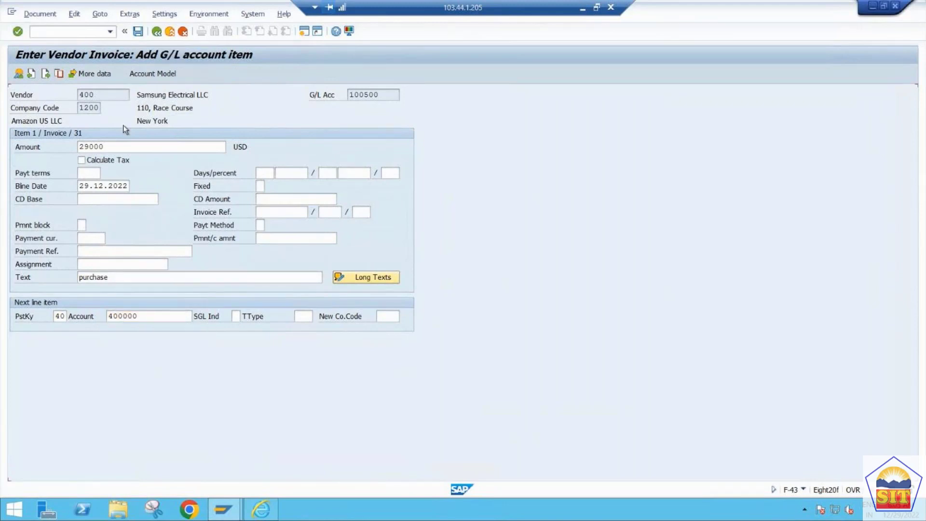
Complete the debit item with amount *, cost center 12001 and text "+", and post the invoice.
{"action": "key", "text": "Tab"}
{"action": "key", "text": "Tab"}
{"action": "key", "text": "Tab"}
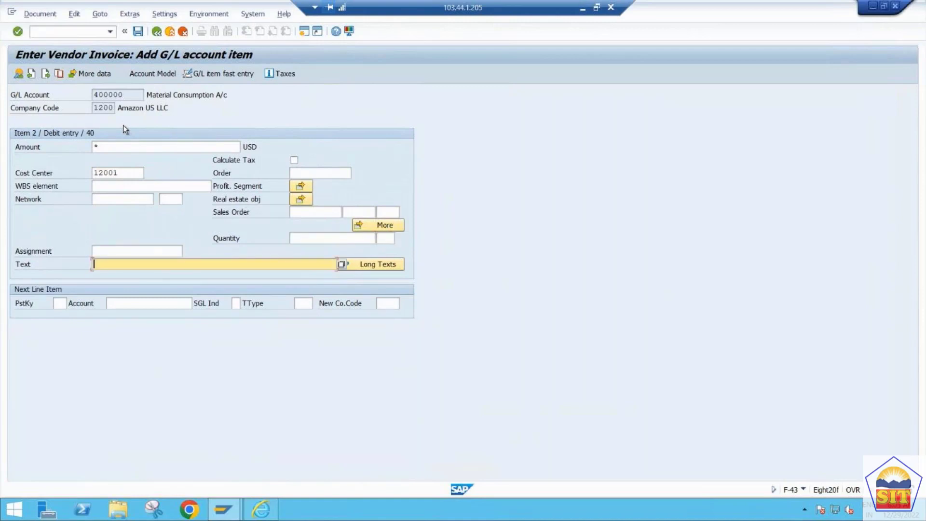
{"action": "type", "text": "+"}
{"action": "key", "text": "Return"}
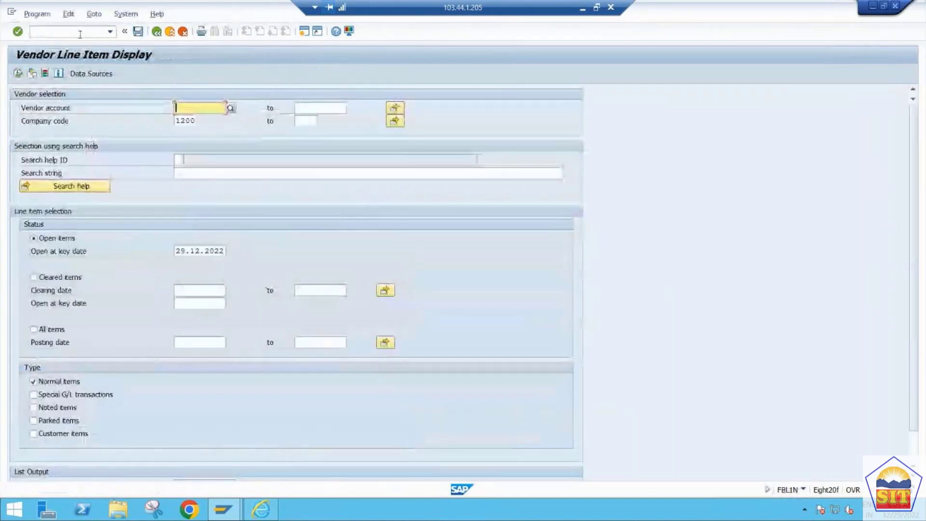
Display the open line items of vendor Samsung Electrical LLC in company code 1200 with transaction FBL1N.
{"action": "type", "text": "4000"}
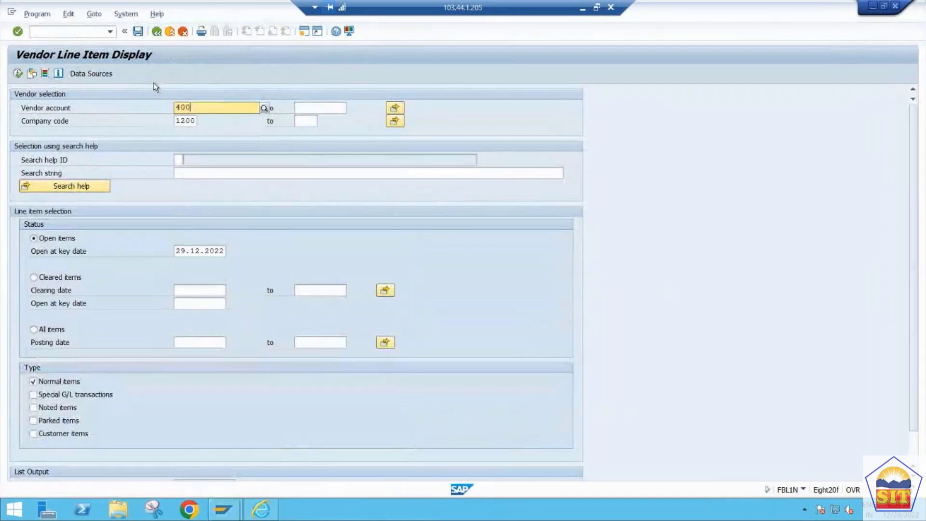
{"action": "key", "text": "BackSpace"}
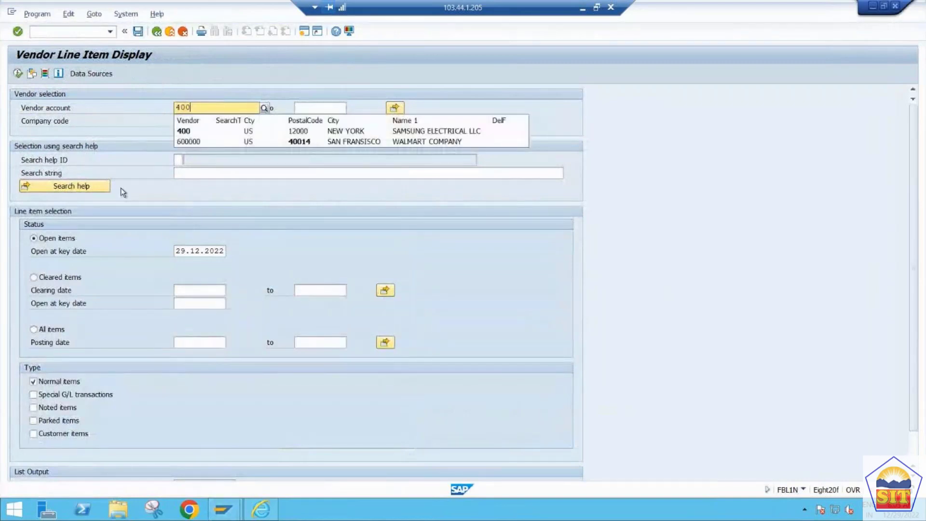
{"action": "left_click", "coordinate": [195, 131]}
{"action": "left_click", "coordinate": [17, 74]}
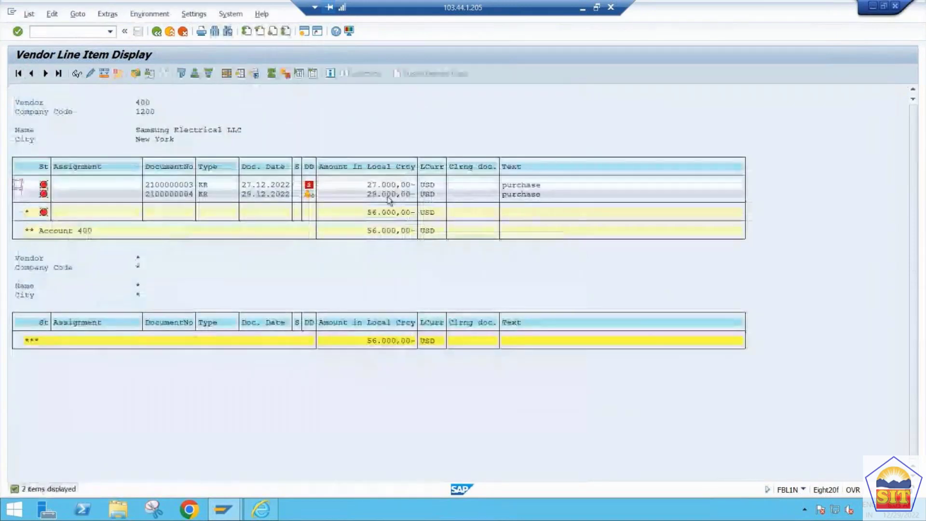
Run transaction F-53 to post an outgoing payment and enter document date 29.12.2022.
{"action": "left_click", "coordinate": [62, 33]}
{"action": "type", "text": "/nf"}
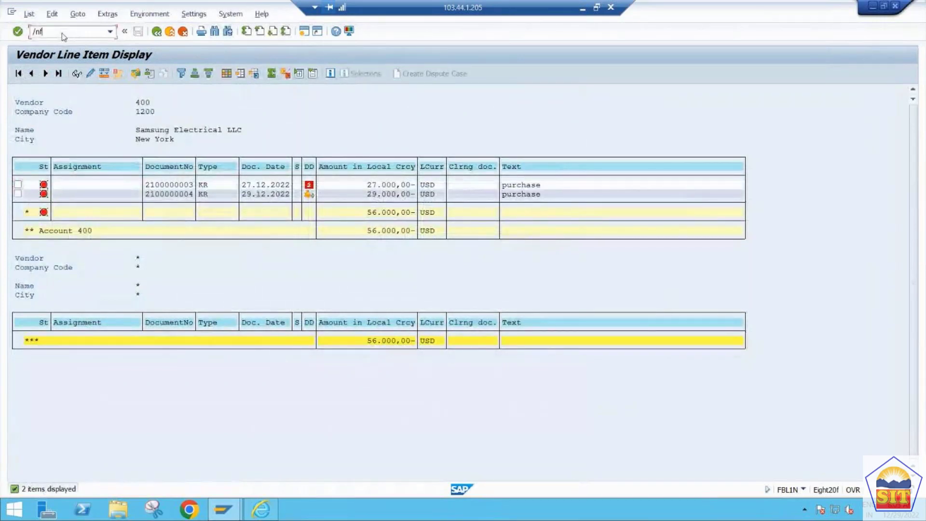
{"action": "type", "text": "-53"}
{"action": "key", "text": "Return"}
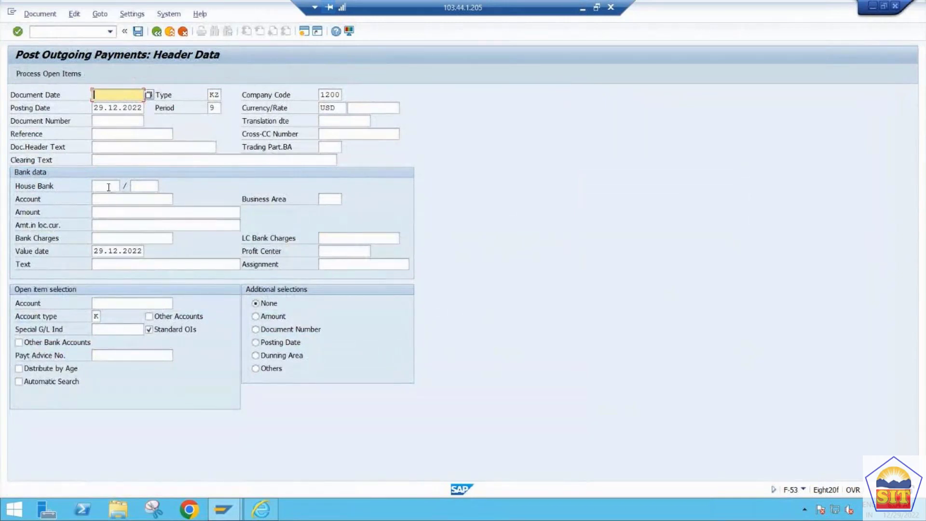
{"action": "type", "text": "29.12.2022"}
{"action": "key", "text": "Tab"}
{"action": "key", "text": "Tab"}
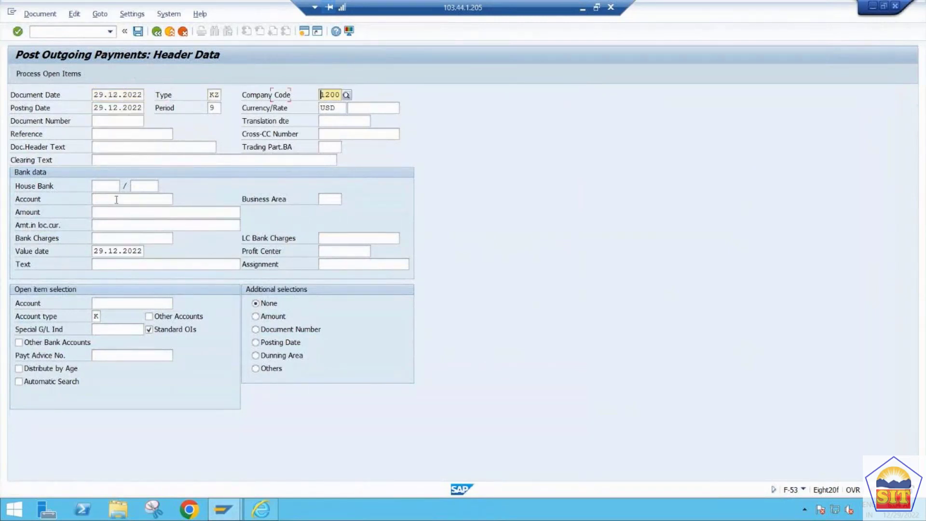
{"action": "key", "text": "Tab"}
{"action": "key", "text": "Tab"}
{"action": "key", "text": "Tab"}
{"action": "key", "text": "Tab"}
{"action": "key", "text": "Tab"}
{"action": "key", "text": "Tab"}
{"action": "key", "text": "Tab"}
{"action": "key", "text": "Tab"}
{"action": "key", "text": "Tab"}
{"action": "key", "text": "Tab"}
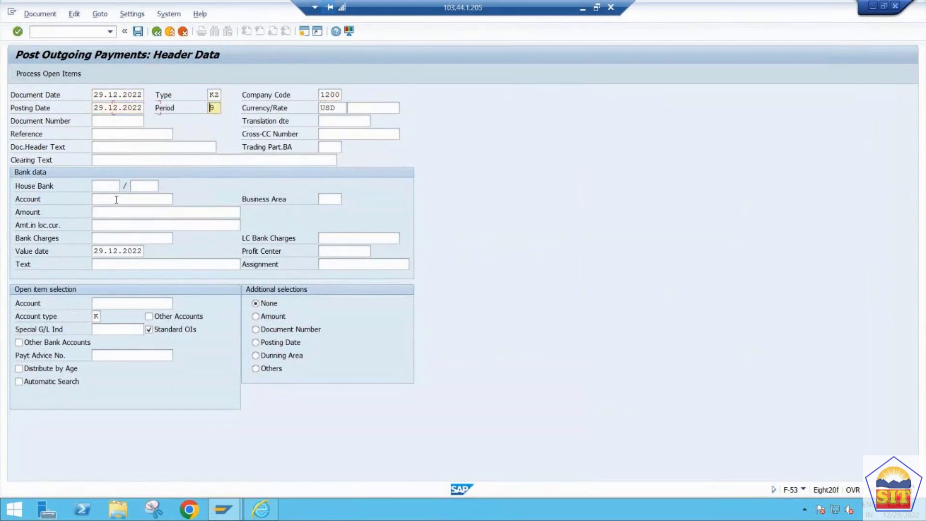
{"action": "key", "text": "Tab"}
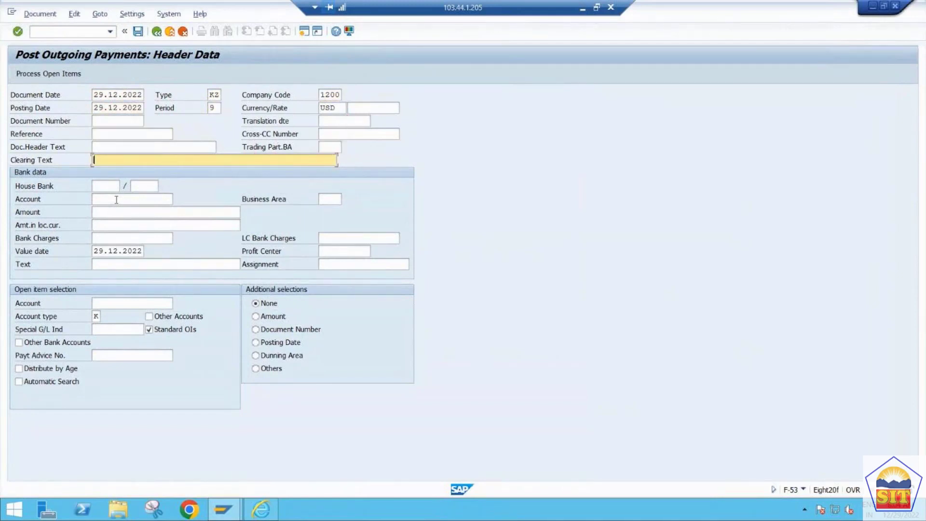
{"action": "key", "text": "Tab"}
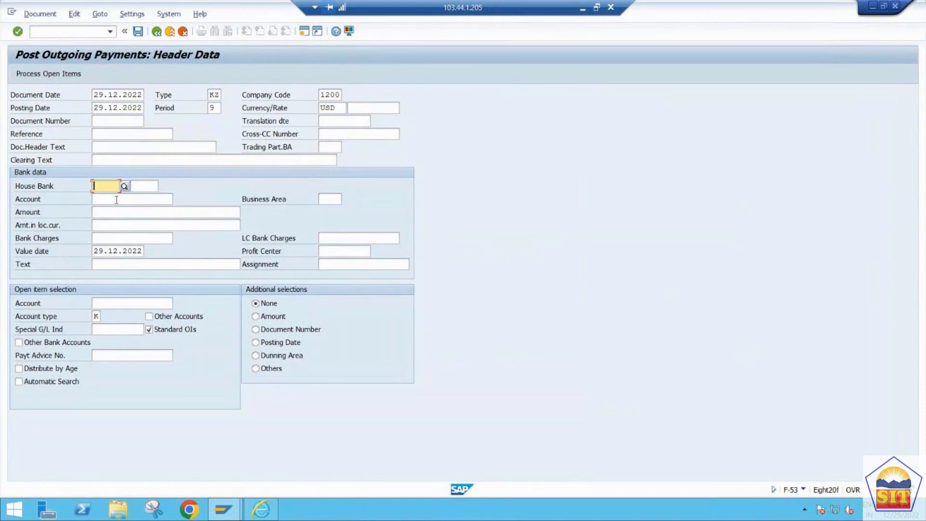
Enter G/L account 200703 and amount 29000 in the payment's bank data.
{"action": "left_click", "coordinate": [115, 201]}
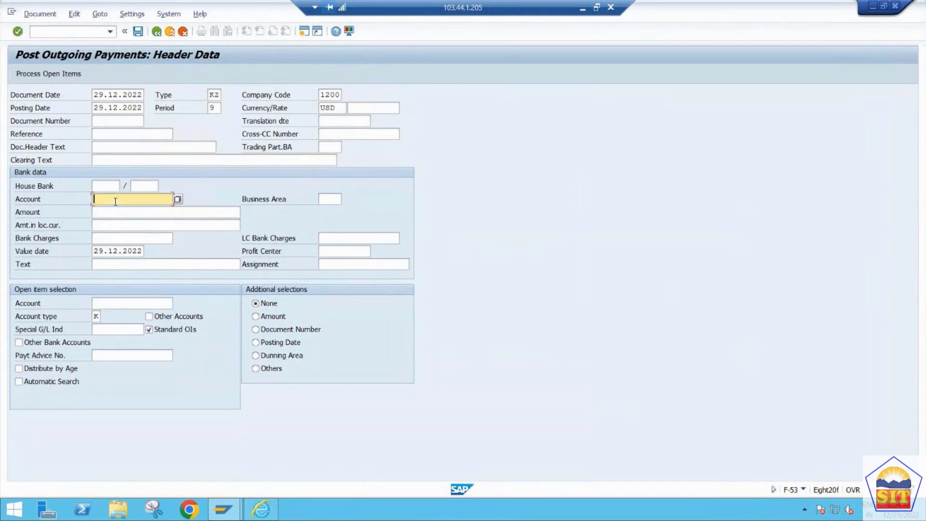
{"action": "type", "text": "200703"}
{"action": "key", "text": "Tab"}
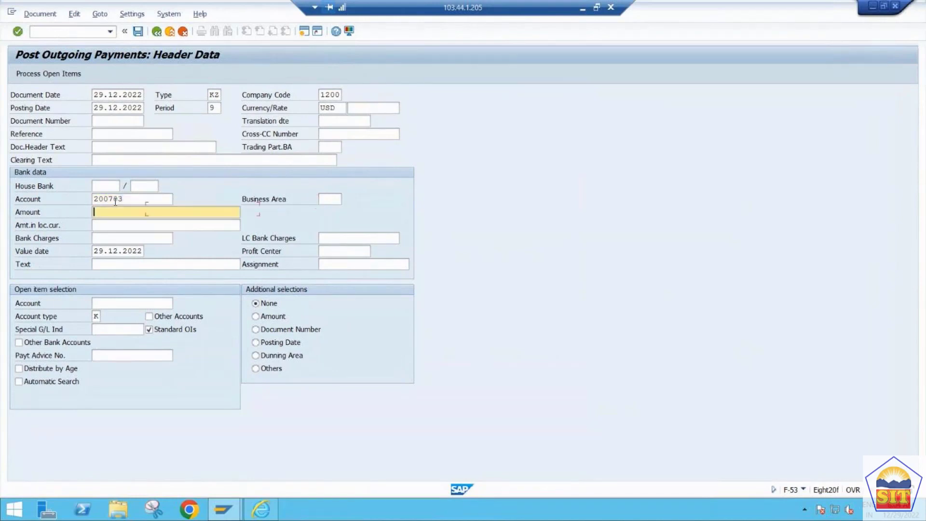
{"action": "type", "text": "29000"}
{"action": "key", "text": "Tab"}
{"action": "key", "text": "Tab"}
{"action": "key", "text": "Tab"}
{"action": "key", "text": "Tab"}
{"action": "key", "text": "Tab"}
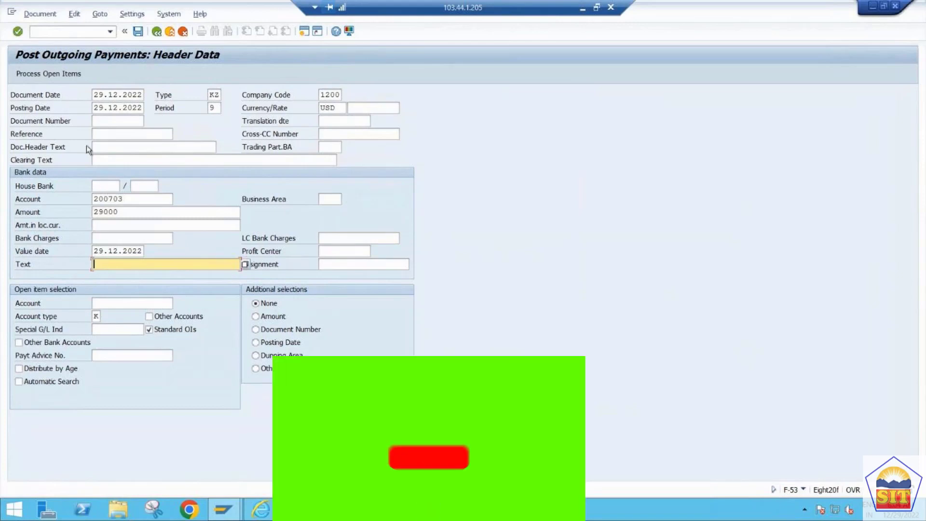
Enter the payment text "outgoing payent" and the account of vendor Samsung Electrical LLC for open item selection, and continue.
{"action": "type", "text": "outpgoin"}
{"action": "key", "text": "BackSpace"}
{"action": "key", "text": "BackSpace"}
{"action": "key", "text": "BackSpace"}
{"action": "key", "text": "BackSpace"}
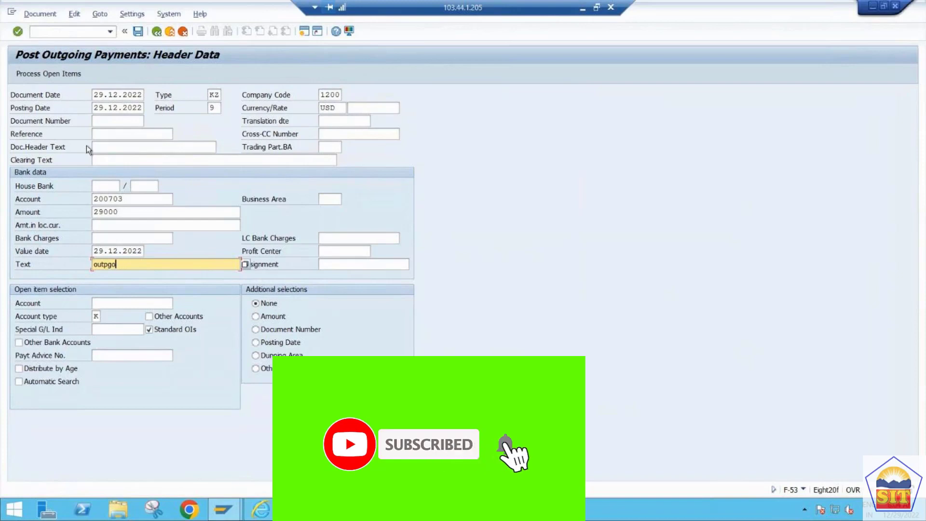
{"action": "key", "text": "BackSpace"}
{"action": "type", "text": "goin"}
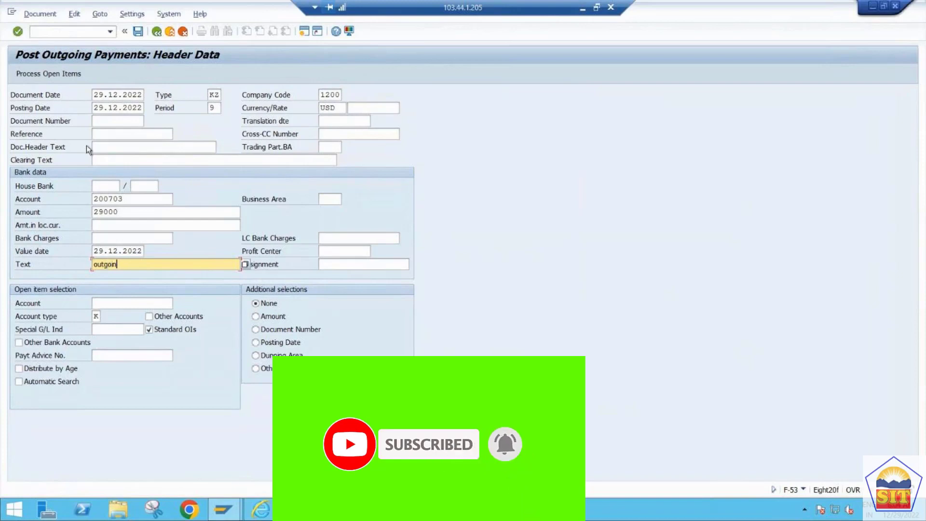
{"action": "type", "text": "g payent"}
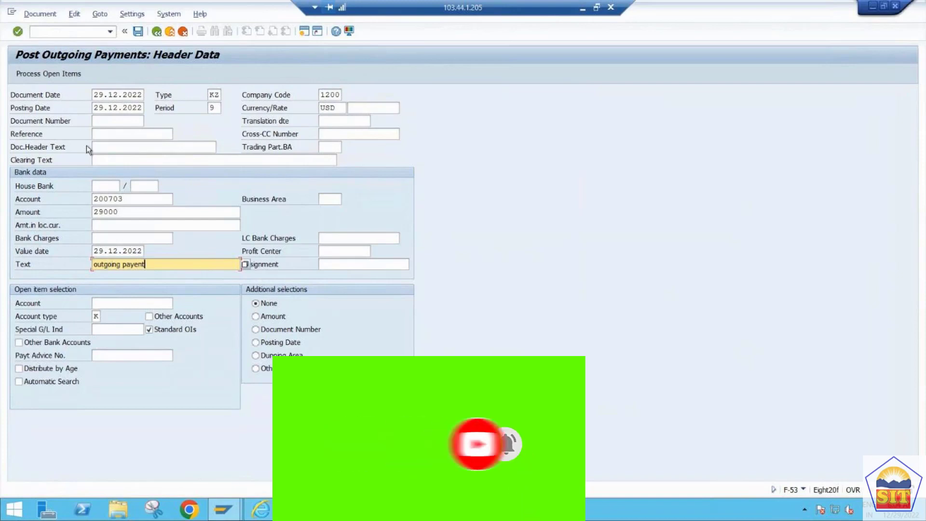
{"action": "key", "text": "Return"}
{"action": "type", "text": "400"}
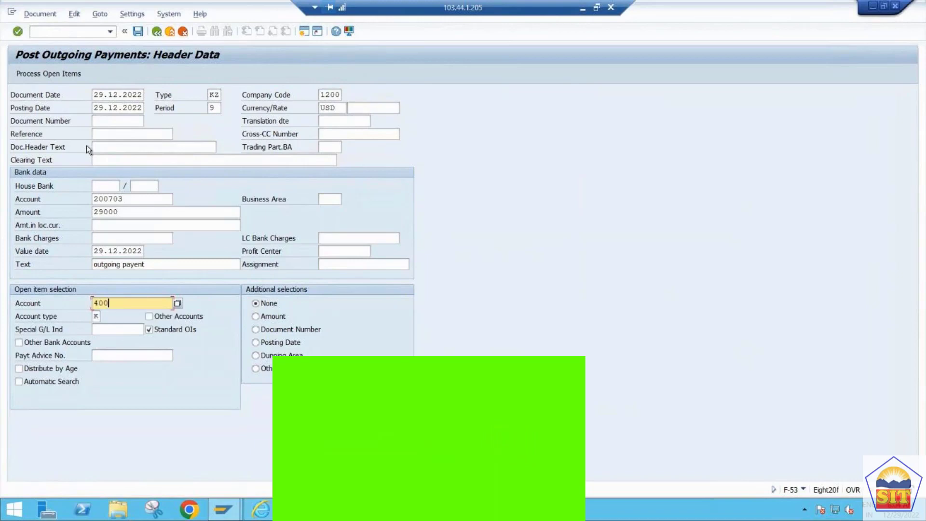
{"action": "key", "text": "Return"}
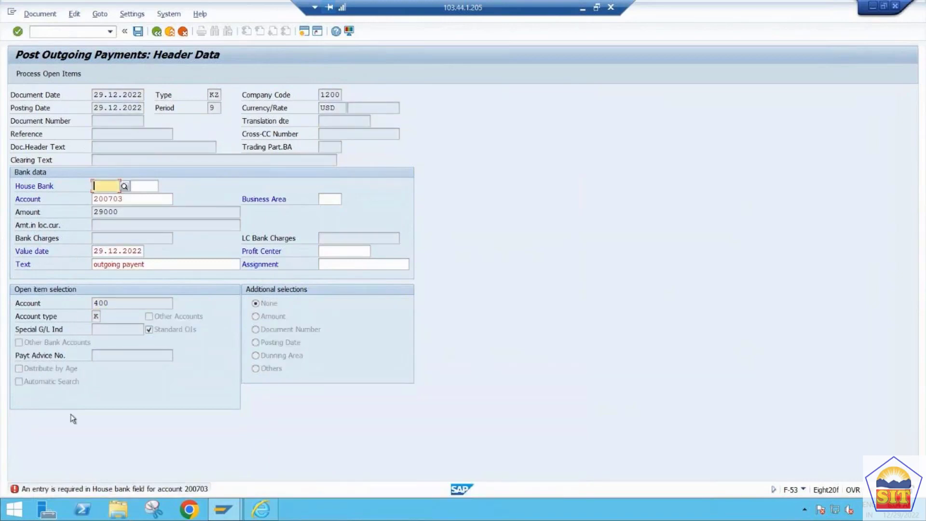
Enter house bank BOA2 with account ID ACUSD in the payment's bank data.
{"action": "left_click", "coordinate": [146, 186]}
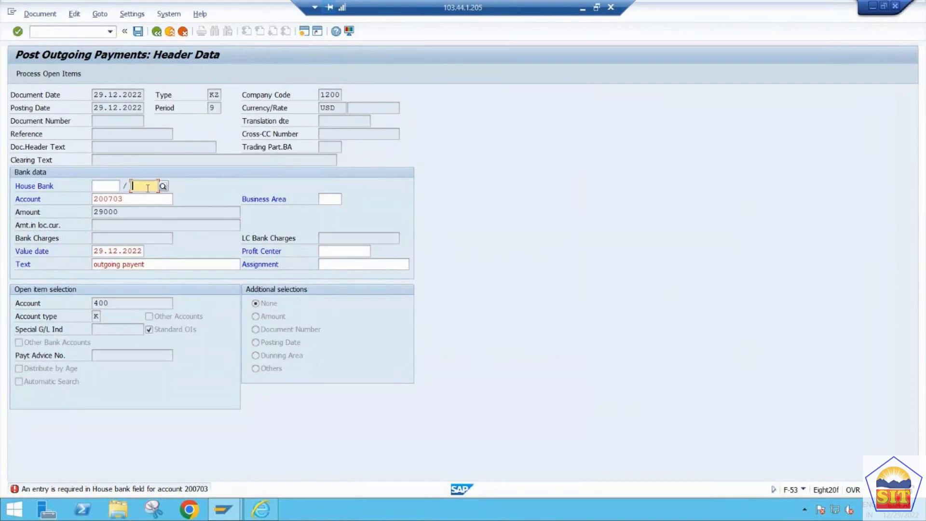
{"action": "left_click", "coordinate": [106, 185]}
{"action": "type", "text": "BO"}
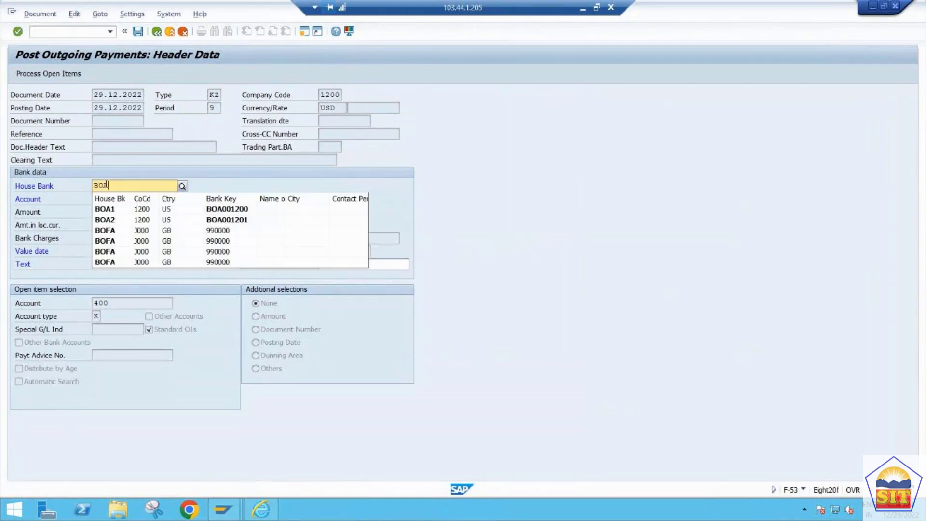
{"action": "type", "text": "A2"}
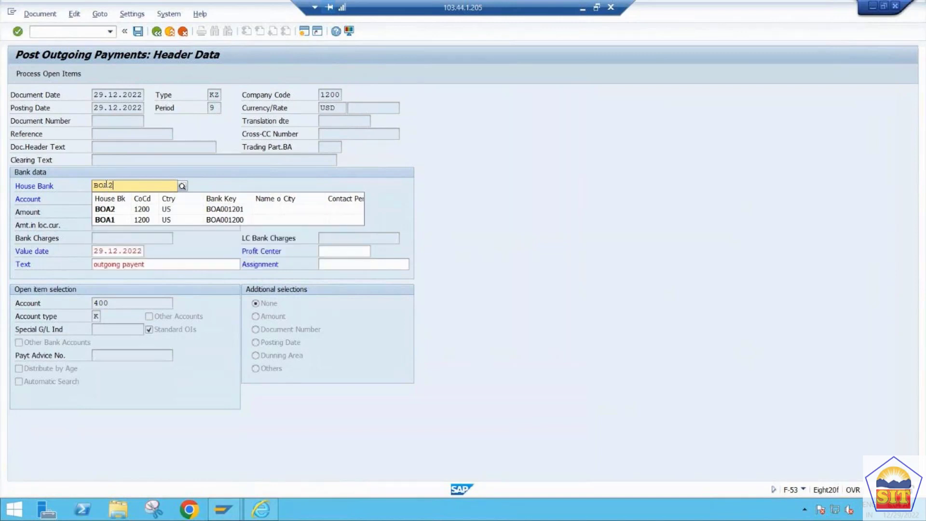
{"action": "key", "text": "Return"}
{"action": "type", "text": "ACUSD"}
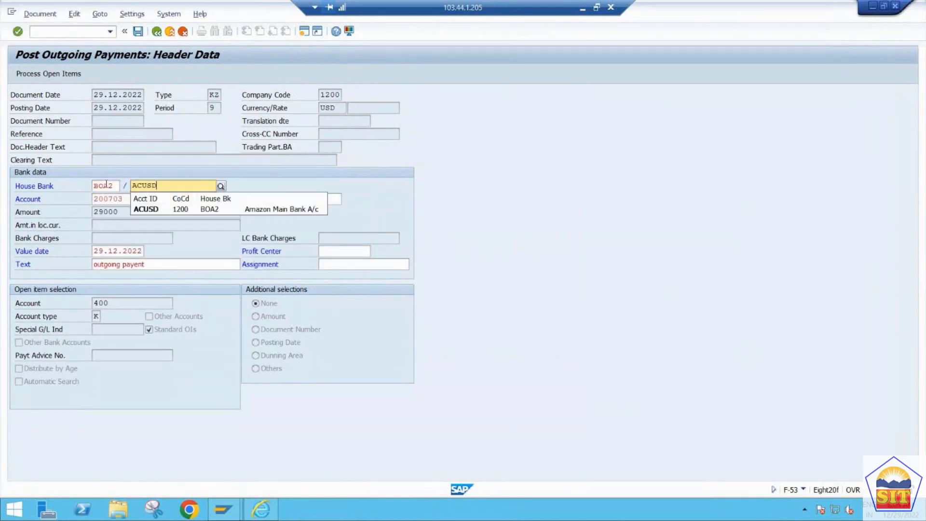
{"action": "key", "text": "Return"}
Proceed to the vendor's open items, deactivate the 27.000,00 item dated 27.12.2022 and post the payment.
{"action": "key", "text": "Return"}
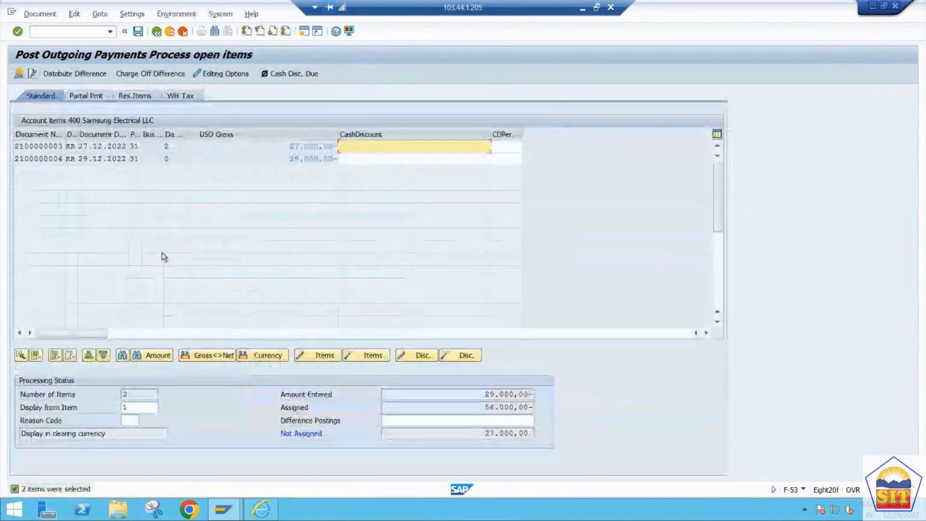
{"action": "double_click", "coordinate": [314, 145]}
{"action": "key", "text": "ctrl+s"}
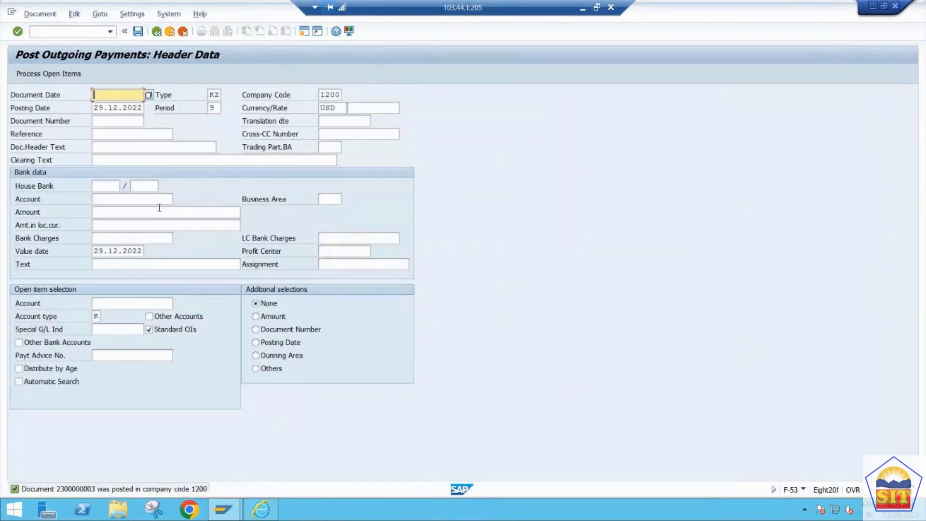
Display the posted payment document and examine its bank clearing and vendor line items.
{"action": "left_click", "coordinate": [65, 31]}
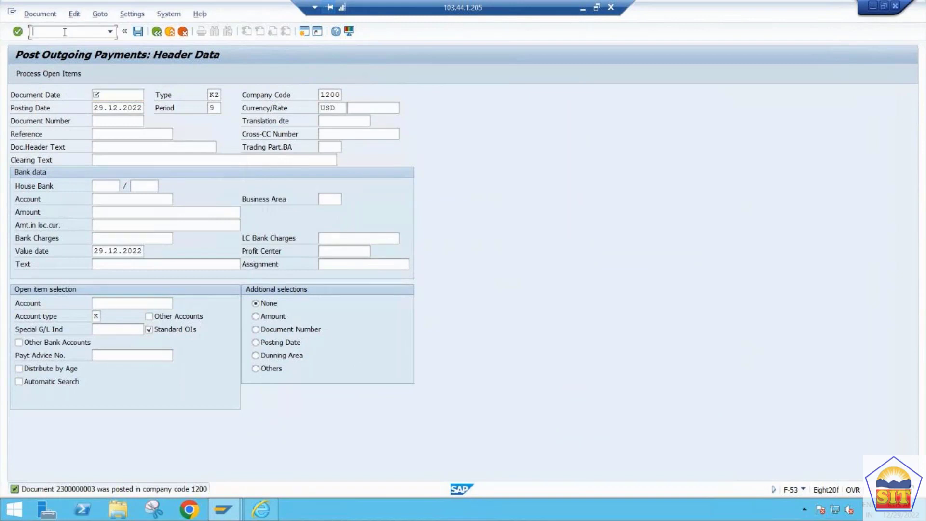
{"action": "left_click", "coordinate": [36, 18]}
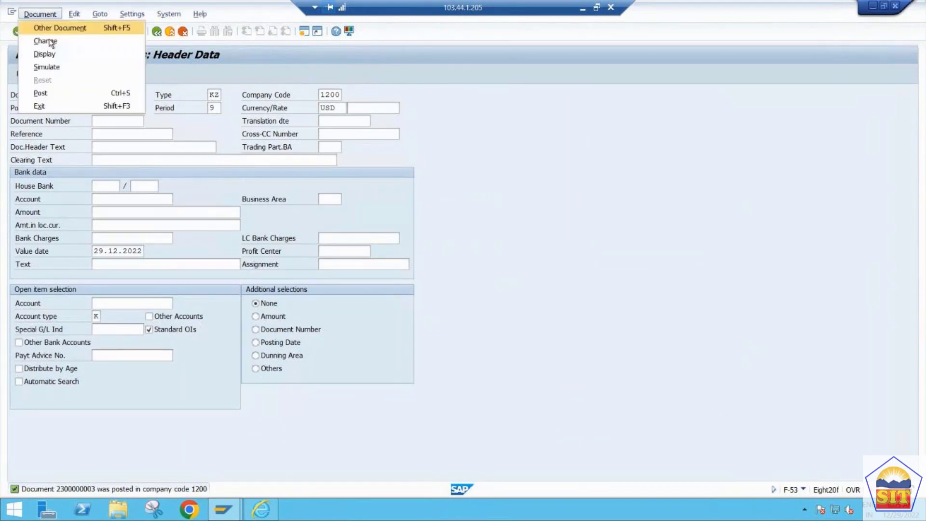
{"action": "left_click", "coordinate": [54, 55]}
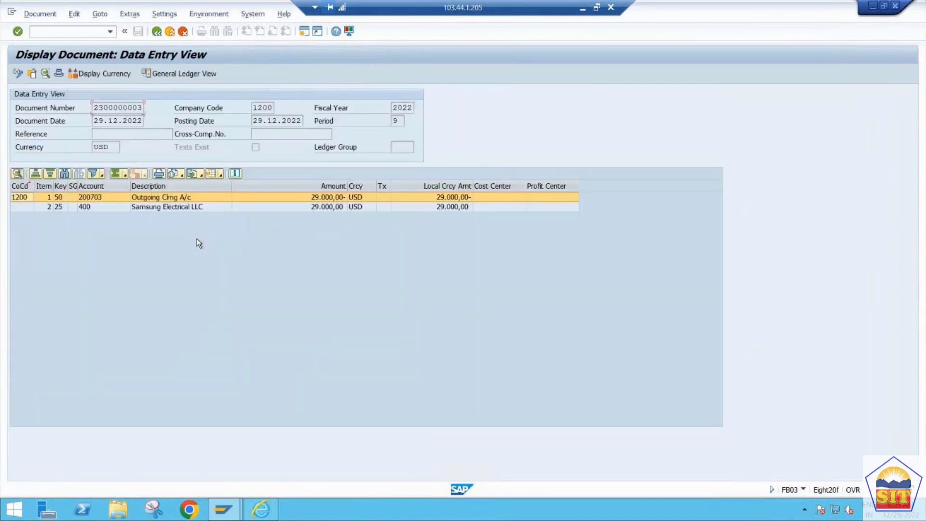
{"action": "left_click", "coordinate": [198, 207]}
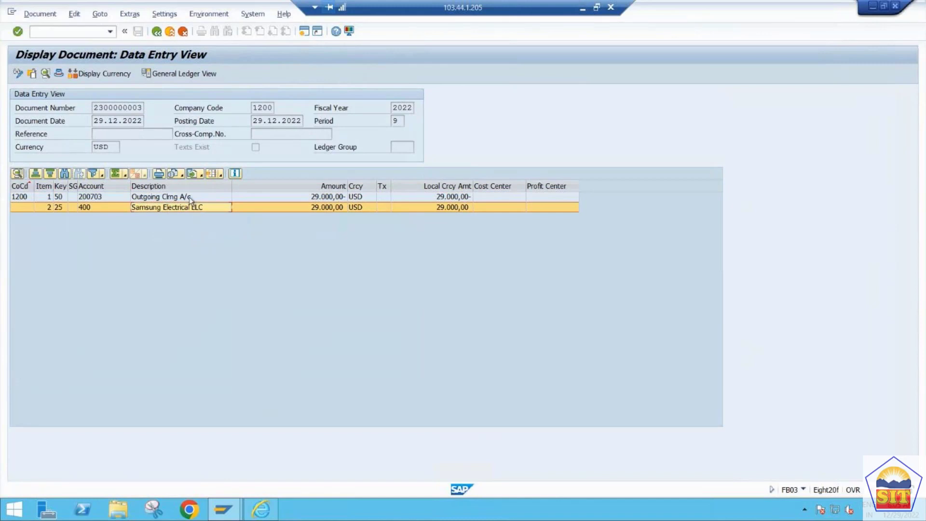
Open the general table display with transaction SE16N and load the universal journal table ACDOCA.
{"action": "left_click", "coordinate": [189, 197]}
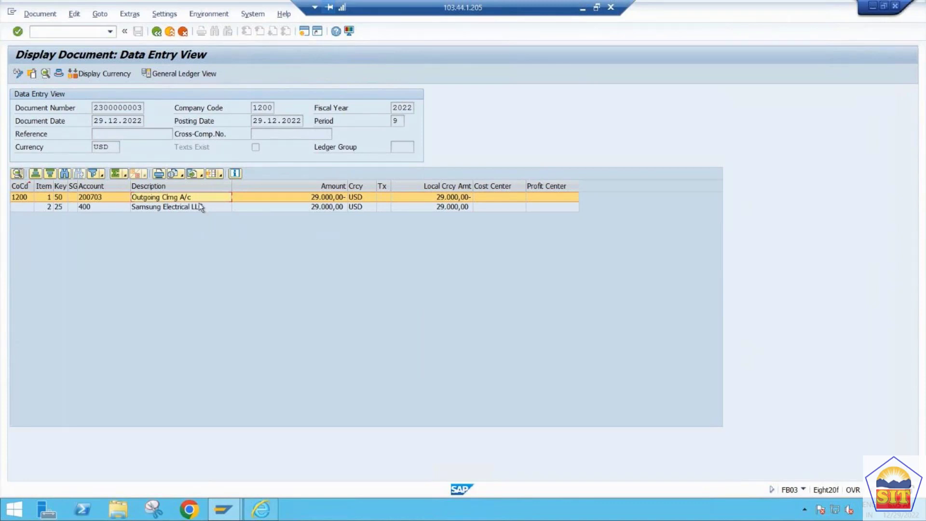
{"action": "left_click", "coordinate": [79, 31]}
{"action": "type", "text": "/n"}
{"action": "type", "text": "se16n"}
{"action": "key", "text": "Return"}
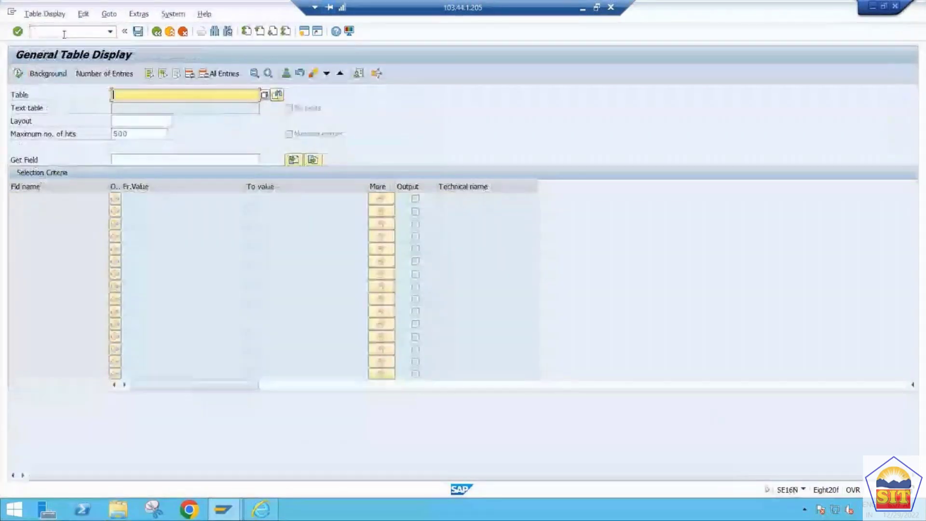
{"action": "key", "text": "BackSpace"}
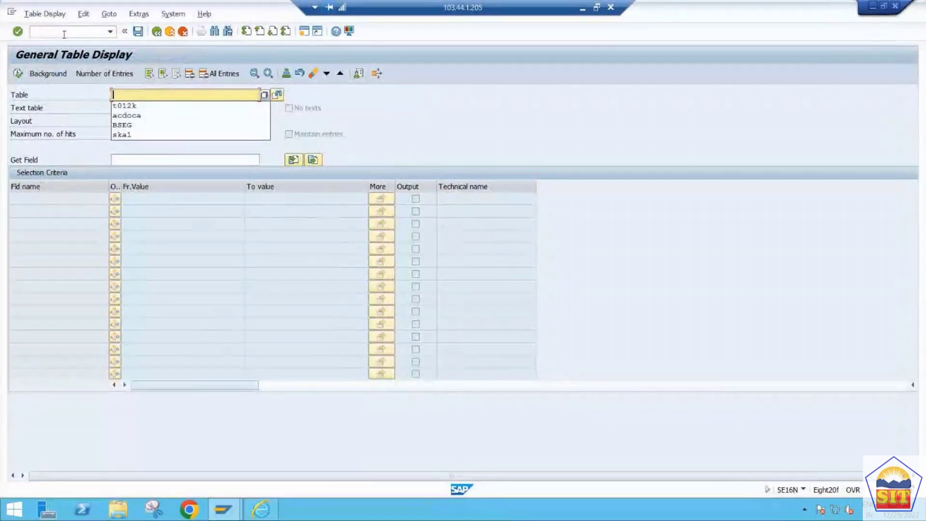
{"action": "left_click", "coordinate": [138, 115]}
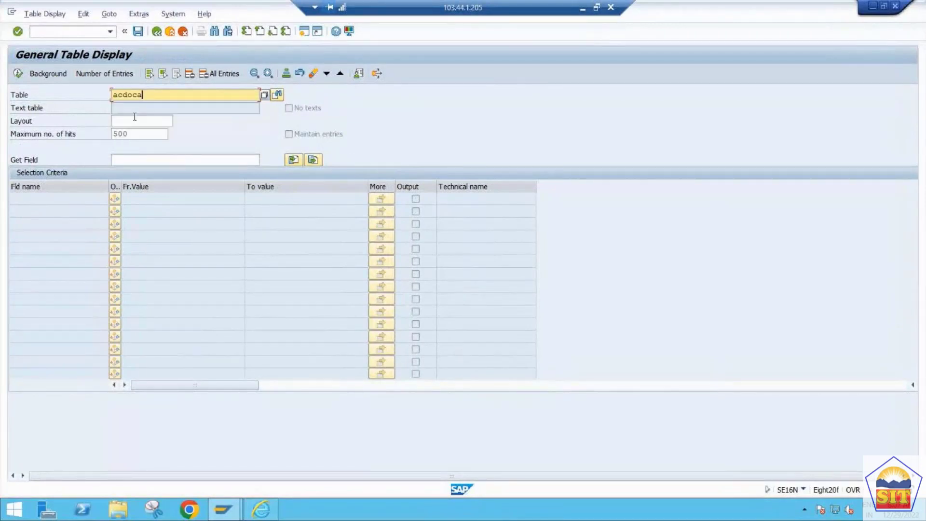
{"action": "key", "text": "Return"}
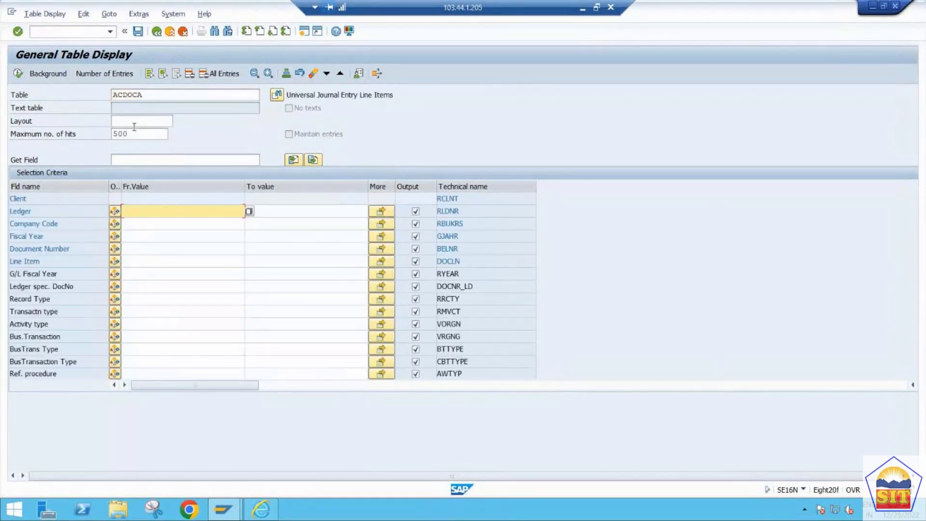
Restrict the ACDOCA selection to company code 1200 and fiscal year 2022.
{"action": "left_click", "coordinate": [129, 223]}
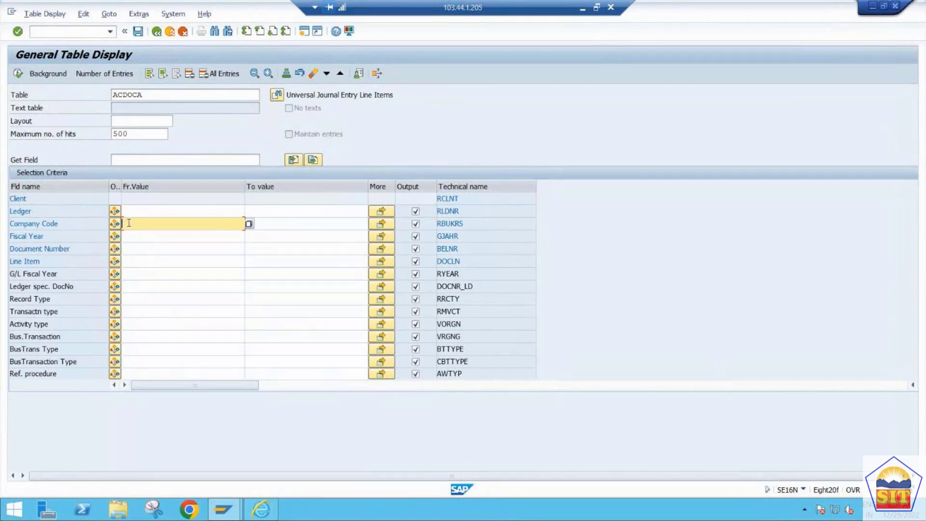
{"action": "type", "text": "00"}
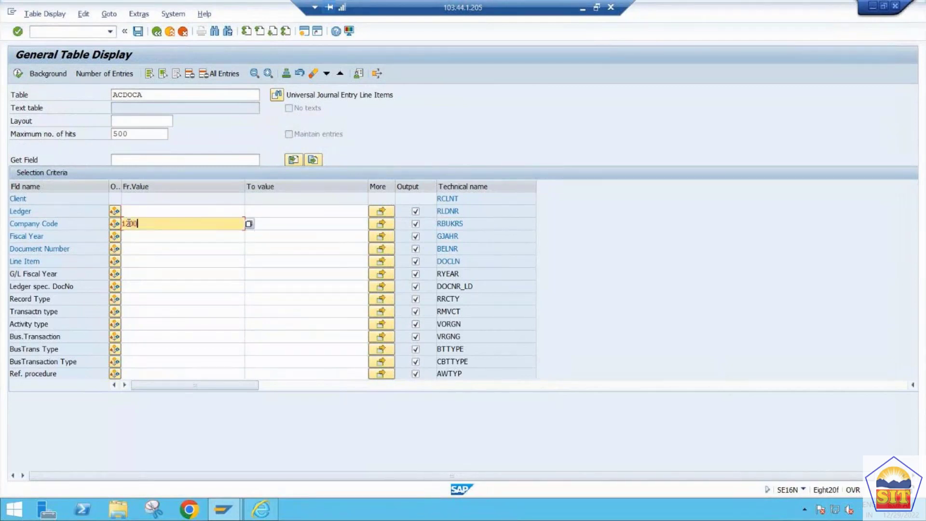
{"action": "key", "text": "Tab"}
{"action": "type", "text": "2022"}
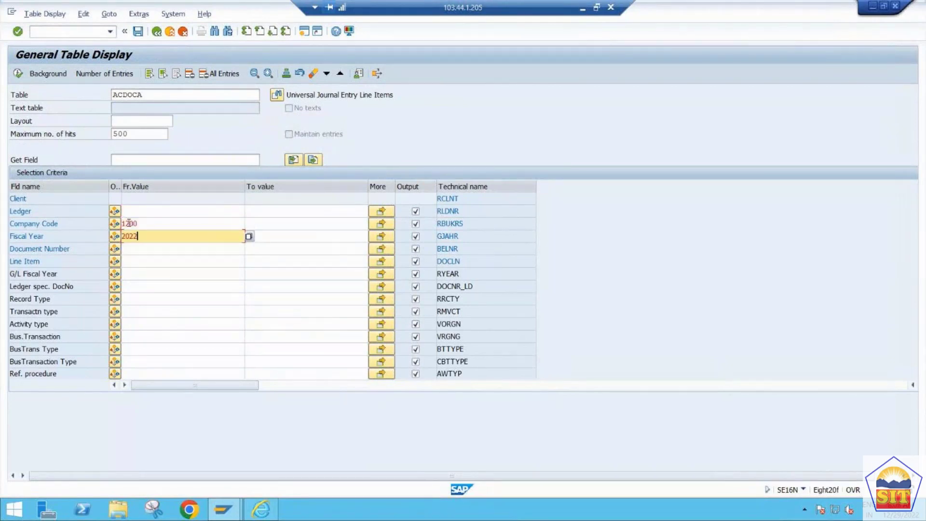
{"action": "key", "text": "Tab"}
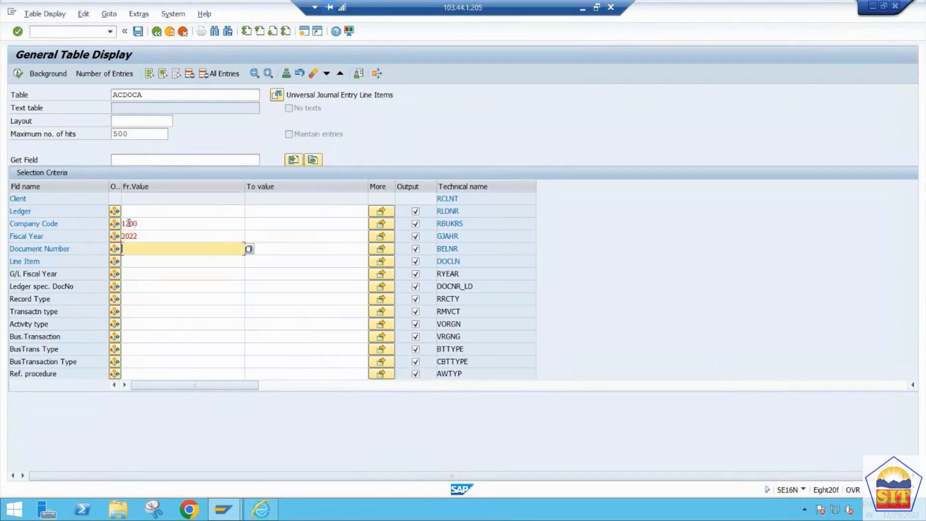
Find the account number field by searching for "acct", filter it by the outgoing clearing G/L account and run the selection.
{"action": "key", "text": "Down"}
{"action": "key", "text": "Down"}
{"action": "key", "text": "Down"}
{"action": "key", "text": "Down"}
{"action": "key", "text": "Down"}
{"action": "key", "text": "Down"}
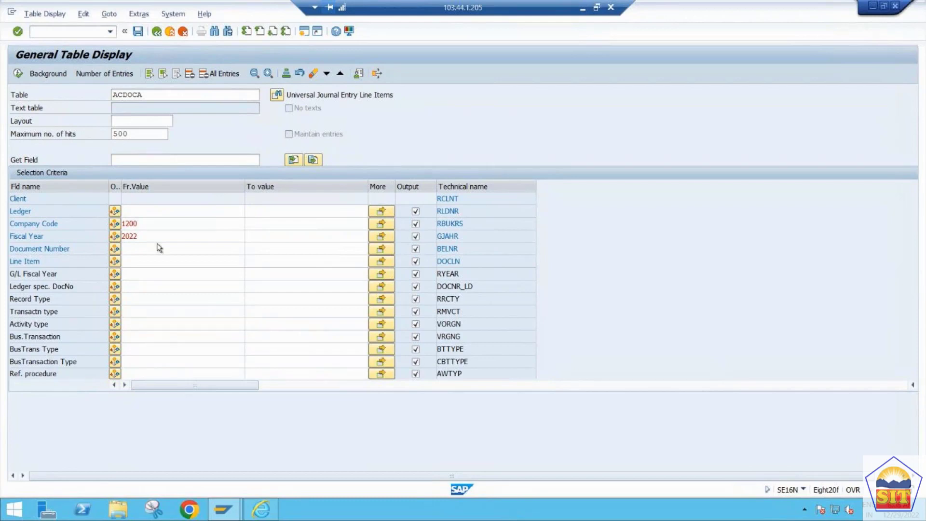
{"action": "key", "text": "ctrl+f"}
{"action": "type", "text": "a"}
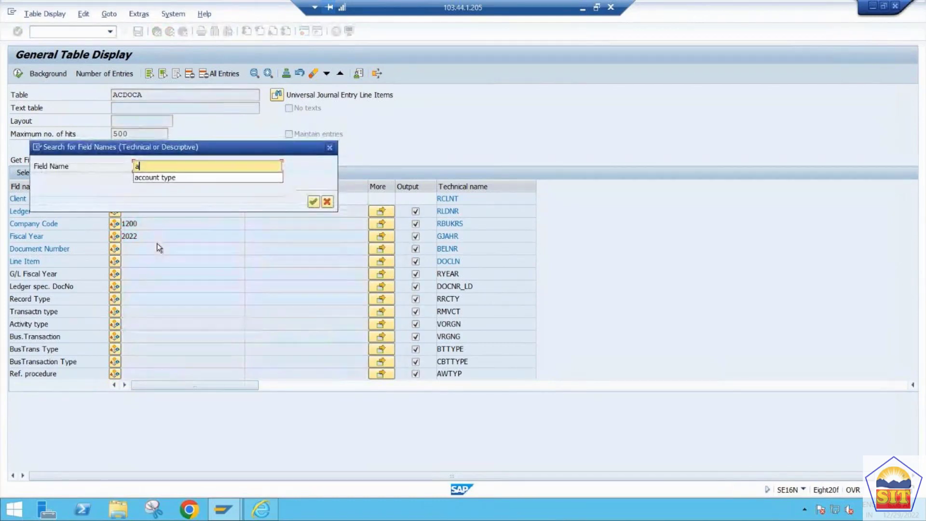
{"action": "type", "text": "cco"}
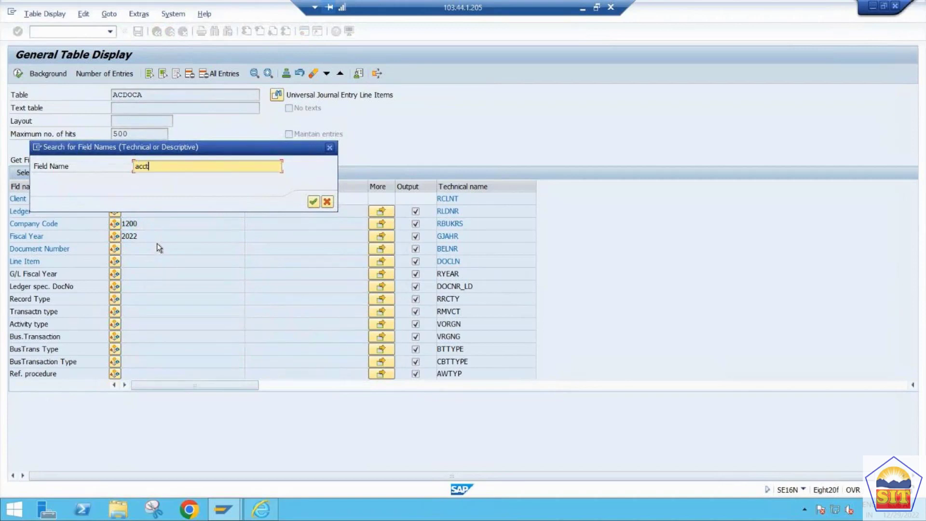
{"action": "key", "text": "Return"}
{"action": "type", "text": "200702"}
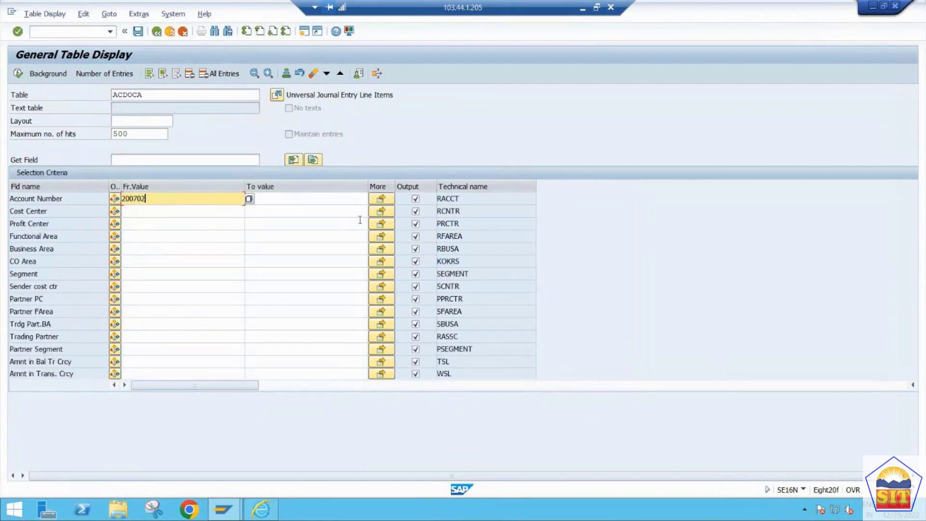
{"action": "left_click", "coordinate": [19, 75]}
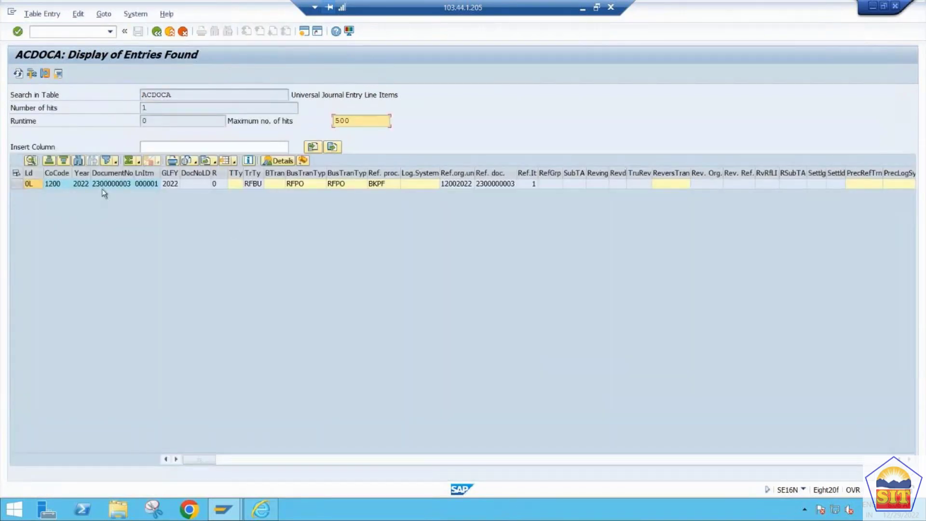
Examine the payment document's ACDOCA entry, including its account, amounts, text, house bank, account ID and value date.
{"action": "left_click", "coordinate": [109, 186]}
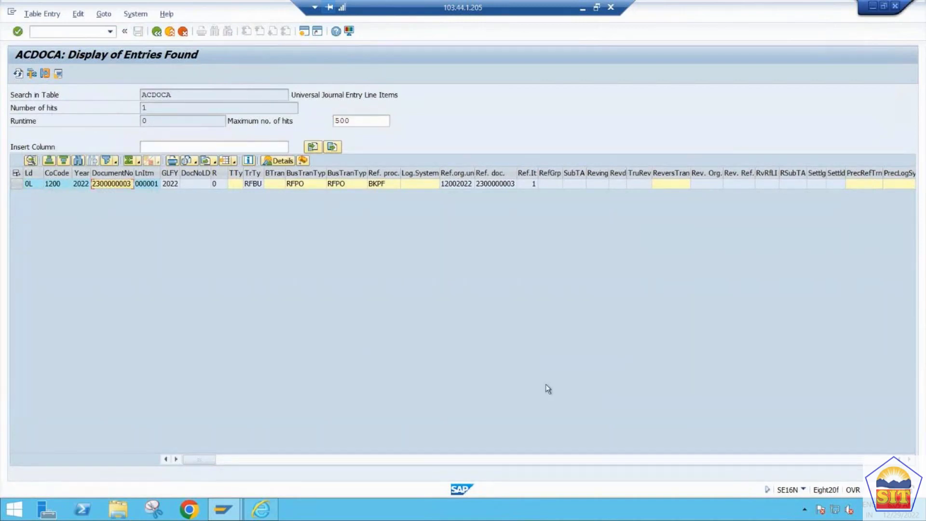
{"action": "left_click", "coordinate": [672, 460]}
{"action": "left_click", "coordinate": [672, 459]}
{"action": "left_click", "coordinate": [672, 460]}
{"action": "left_click", "coordinate": [671, 459]}
{"action": "left_click", "coordinate": [672, 460]}
{"action": "left_click", "coordinate": [314, 460]}
{"action": "left_click", "coordinate": [314, 460]}
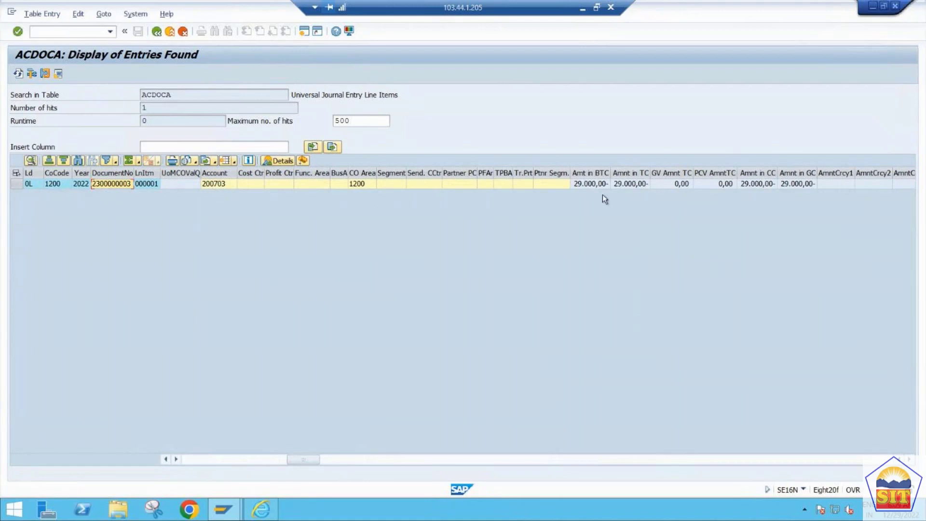
{"action": "left_click", "coordinate": [838, 459]}
{"action": "left_click", "coordinate": [838, 458]}
{"action": "left_click", "coordinate": [837, 458]}
{"action": "left_click", "coordinate": [838, 458]}
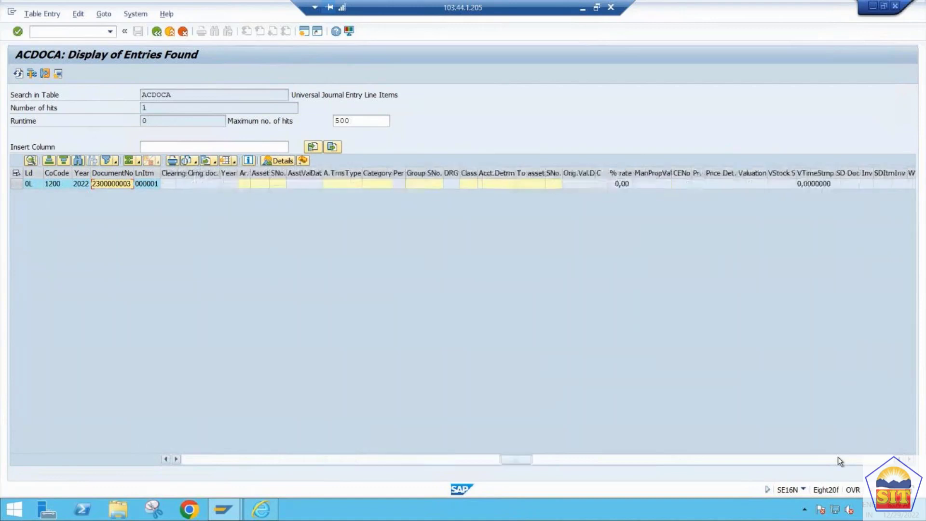
{"action": "left_click", "coordinate": [411, 460]}
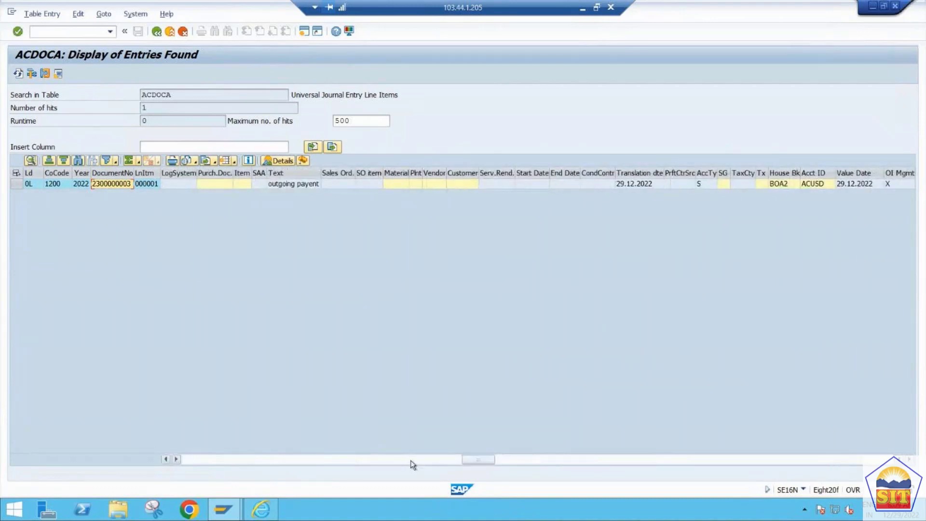